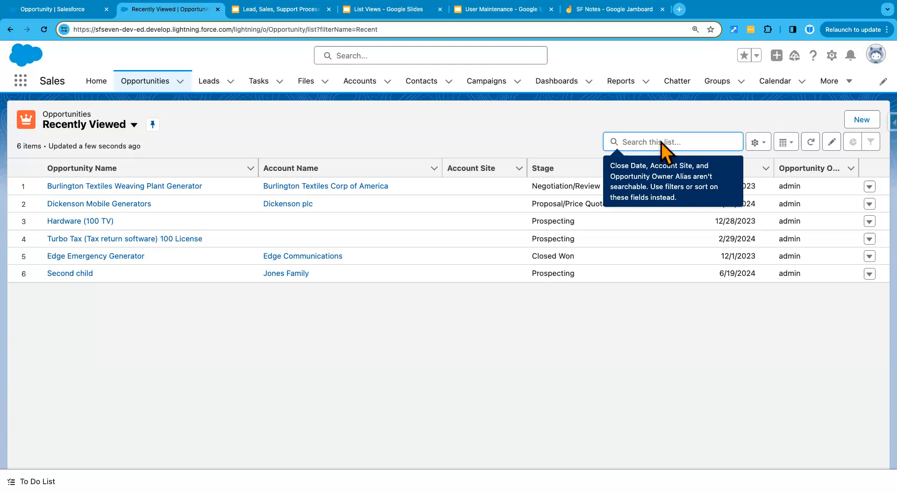
Show the accounts in the All Accounts list view
{"action": "left_click", "coordinate": [361, 83]}
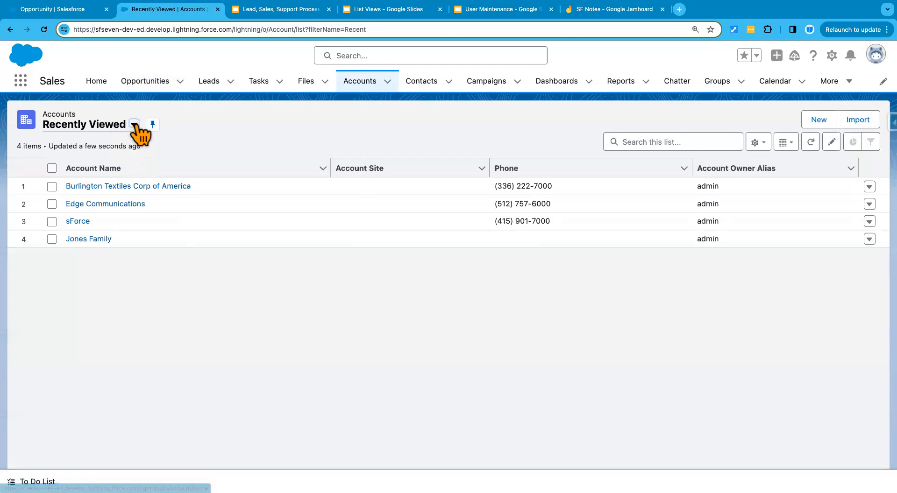
{"action": "left_click", "coordinate": [134, 124]}
{"action": "left_click", "coordinate": [109, 164]}
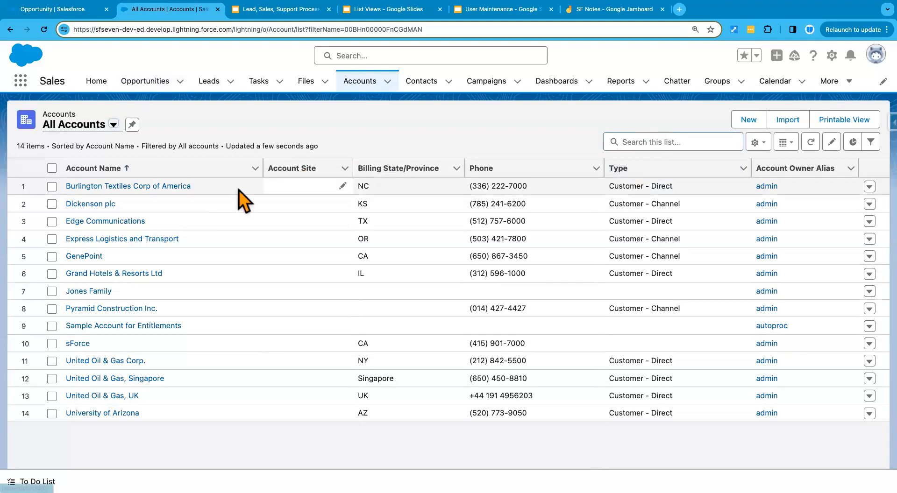
Search the All Accounts list for "admin" and clear the search
{"action": "left_click", "coordinate": [655, 142]}
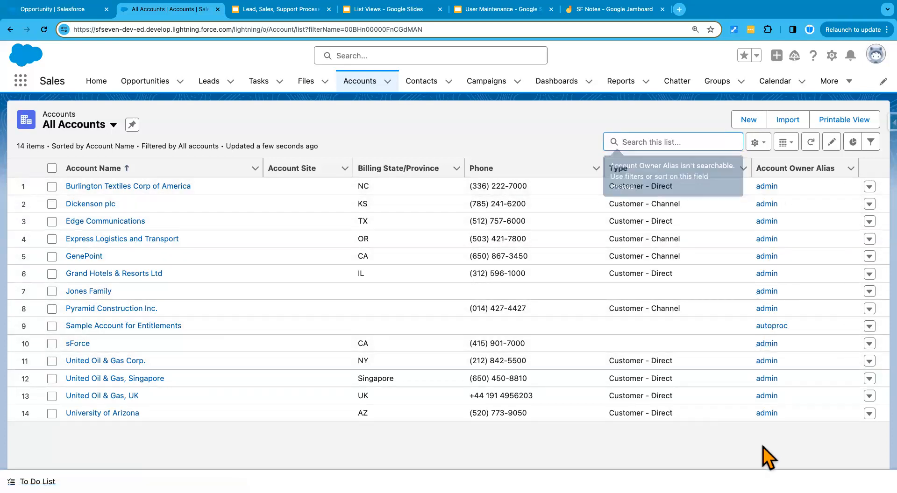
{"action": "left_click", "coordinate": [655, 142]}
{"action": "type", "text": "admin"}
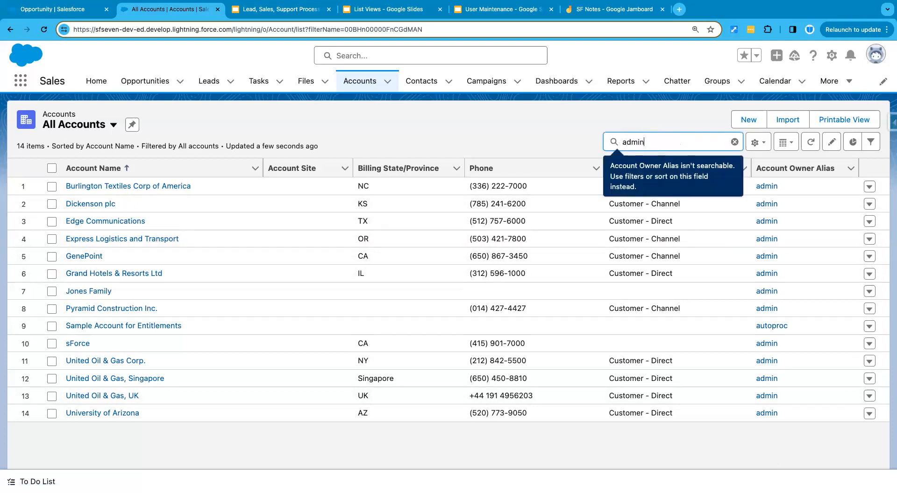
{"action": "key", "text": "Return"}
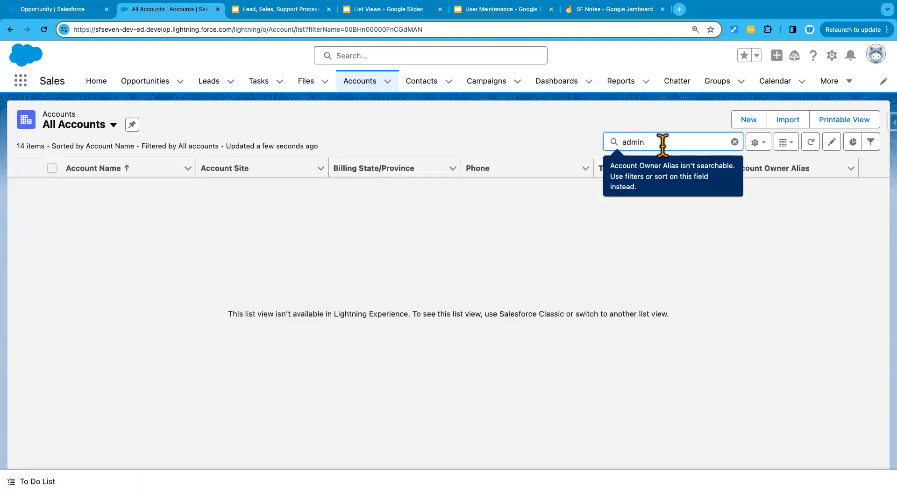
{"action": "left_click", "coordinate": [570, 220]}
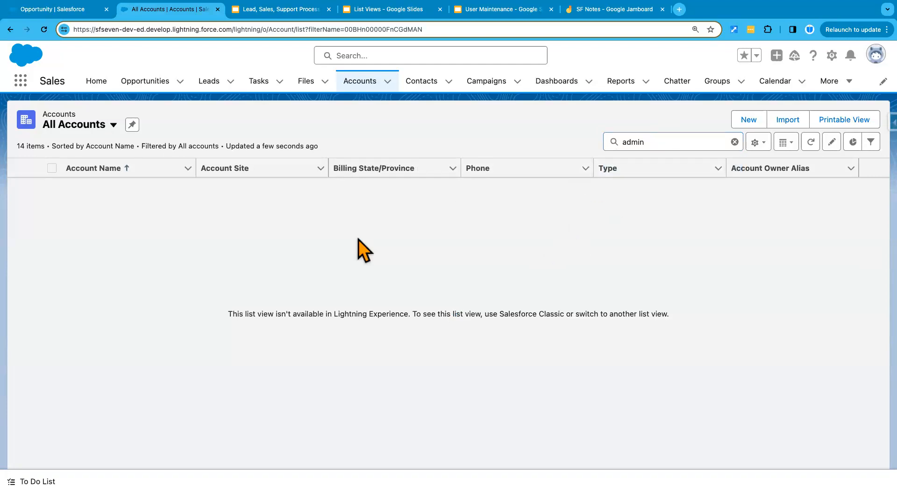
{"action": "left_click", "coordinate": [734, 141]}
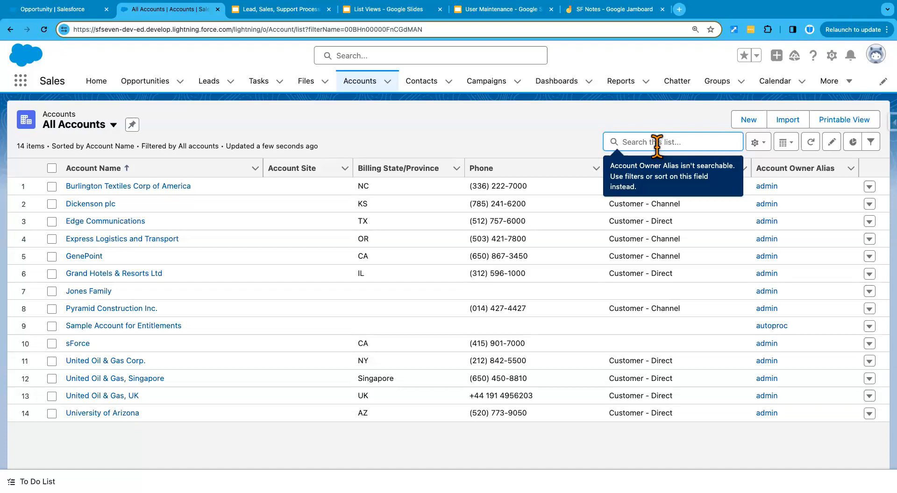
Search the All Accounts list for "genepoint" and for "GenePoint", clearing the search after each attempt
{"action": "left_click", "coordinate": [578, 153]}
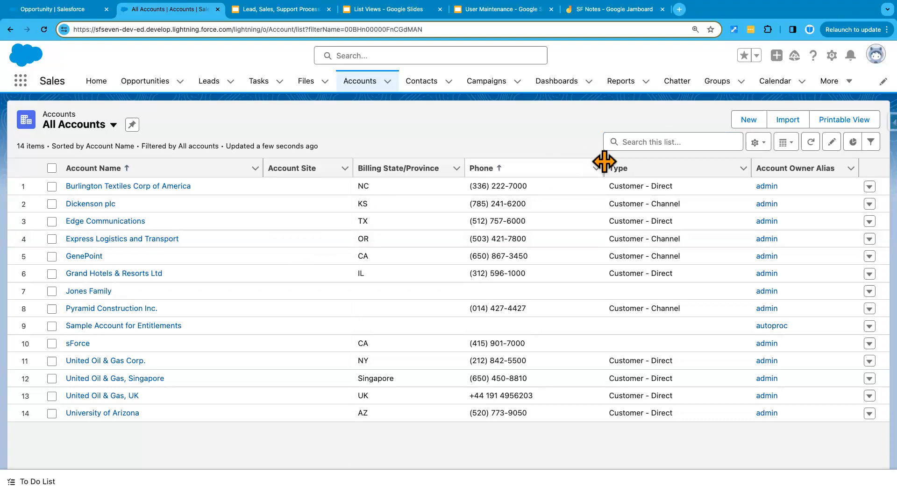
{"action": "left_click", "coordinate": [649, 142]}
{"action": "type", "text": "genepoint"}
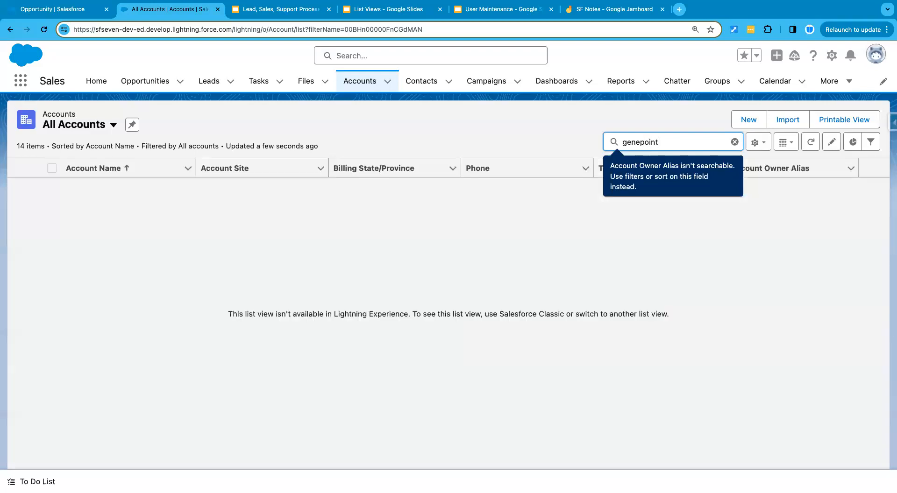
{"action": "key", "text": "BackSpace"}
{"action": "key", "text": "BackSpace"}
{"action": "key", "text": "BackSpace"}
{"action": "key", "text": "BackSpace"}
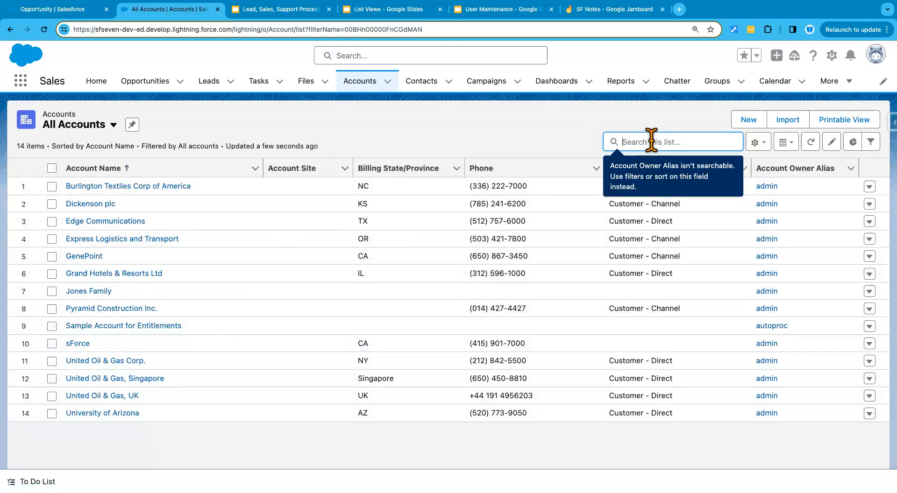
{"action": "type", "text": "GenePoint"}
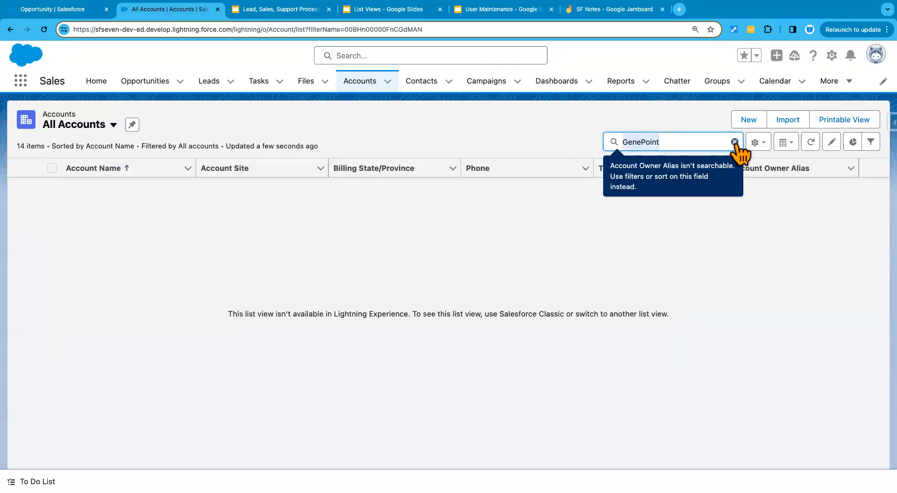
{"action": "left_click", "coordinate": [734, 141]}
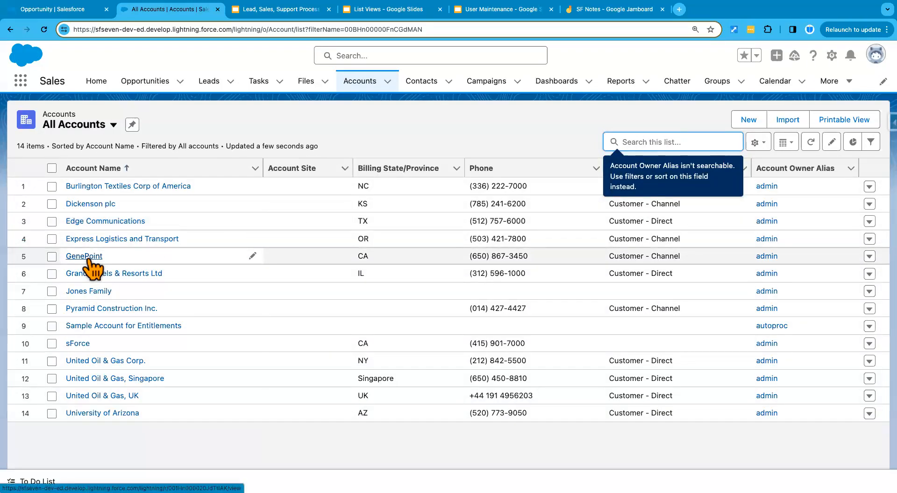
Copy the GenePoint account name from its row, search the list with it, and clear the search
{"action": "left_click_drag", "start_coordinate": [107, 258], "coordinate": [66, 256]}
{"action": "key", "text": "super+c"}
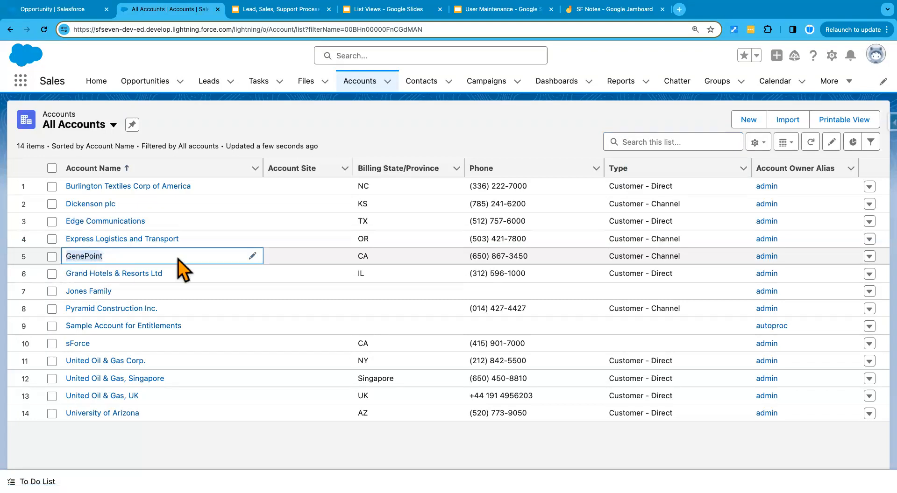
{"action": "left_click", "coordinate": [626, 142]}
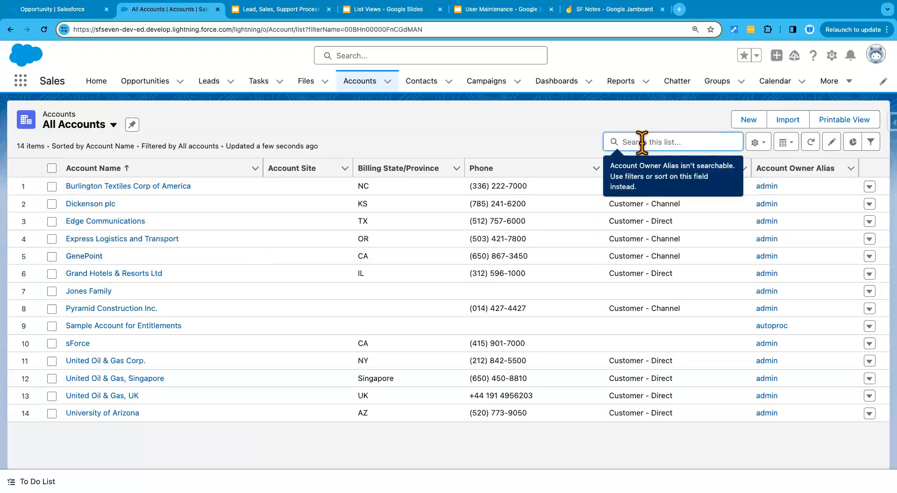
{"action": "key", "text": "super+v"}
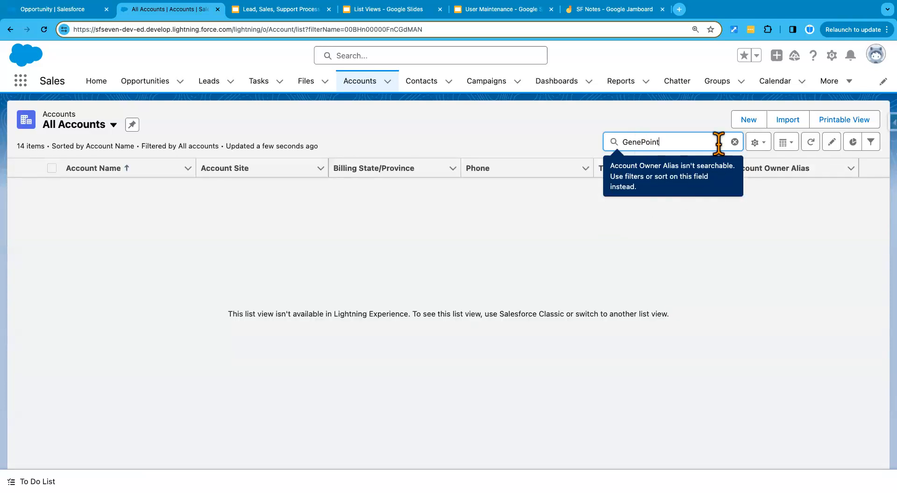
{"action": "left_click", "coordinate": [624, 141]}
{"action": "left_click", "coordinate": [734, 142]}
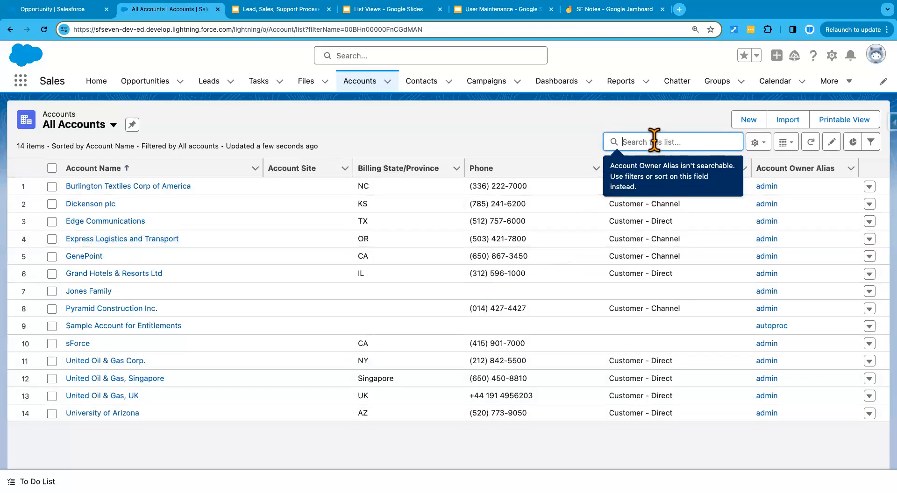
Search the All Accounts list for the state "TX" and replace the search term with "Customer"
{"action": "type", "text": "TX"}
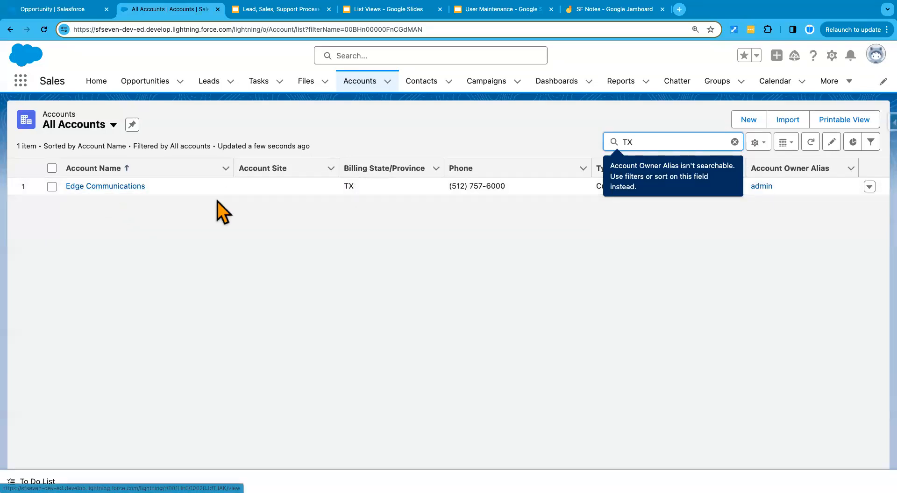
{"action": "left_click", "coordinate": [635, 230]}
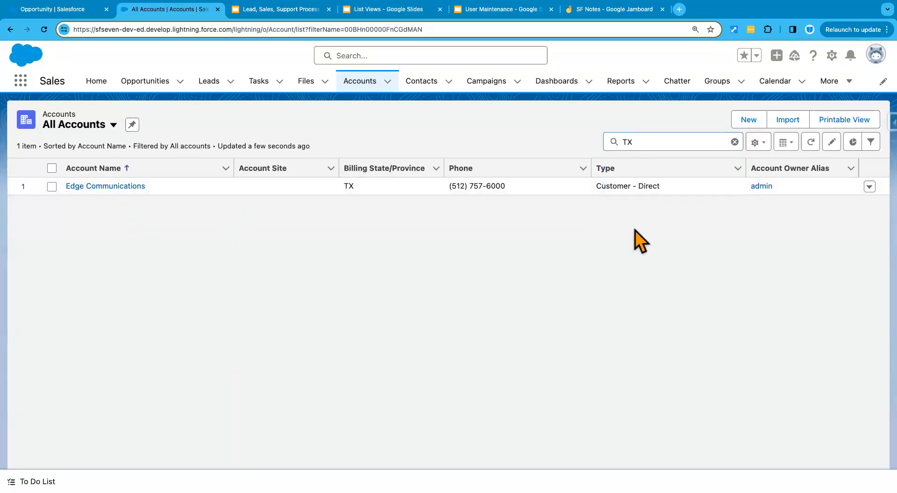
{"action": "left_click", "coordinate": [649, 167]}
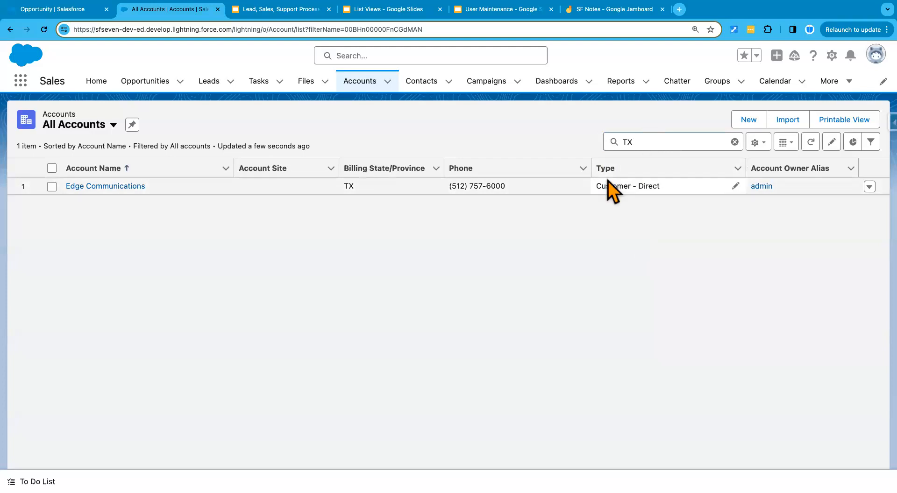
{"action": "double_click", "coordinate": [660, 142]}
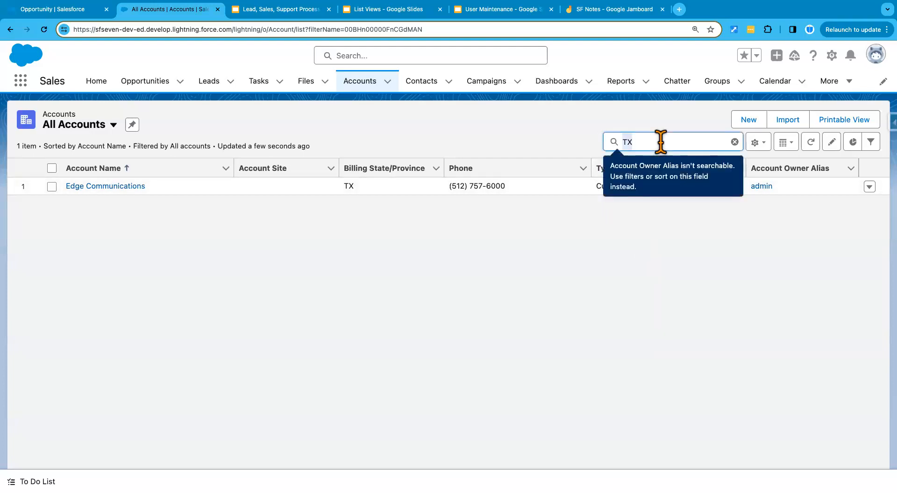
{"action": "type", "text": "Customer"}
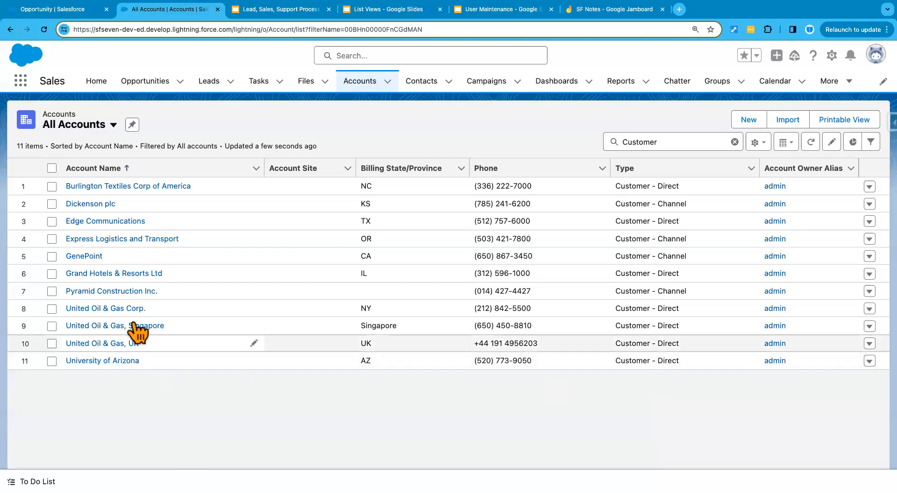
Search the list with the account name "Dickenson plc" copied from its row, and clear the search
{"action": "left_click_drag", "start_coordinate": [126, 206], "coordinate": [68, 206]}
{"action": "key", "text": "ctrl+c"}
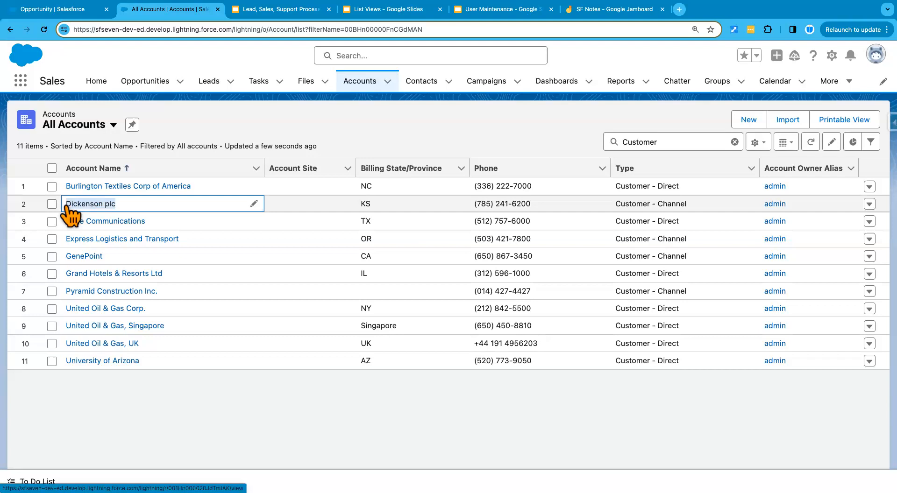
{"action": "double_click", "coordinate": [654, 141]}
{"action": "key", "text": "ctrl+v"}
{"action": "key", "text": "Return"}
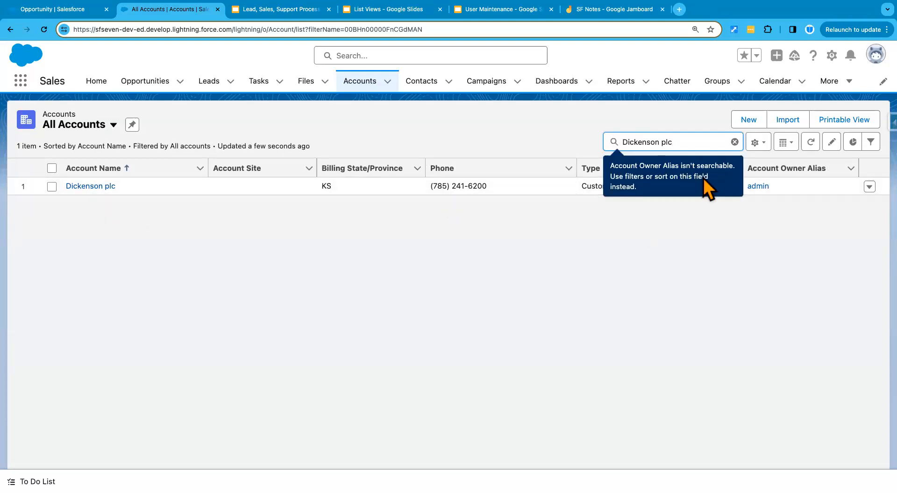
{"action": "left_click", "coordinate": [587, 227]}
{"action": "left_click", "coordinate": [734, 142]}
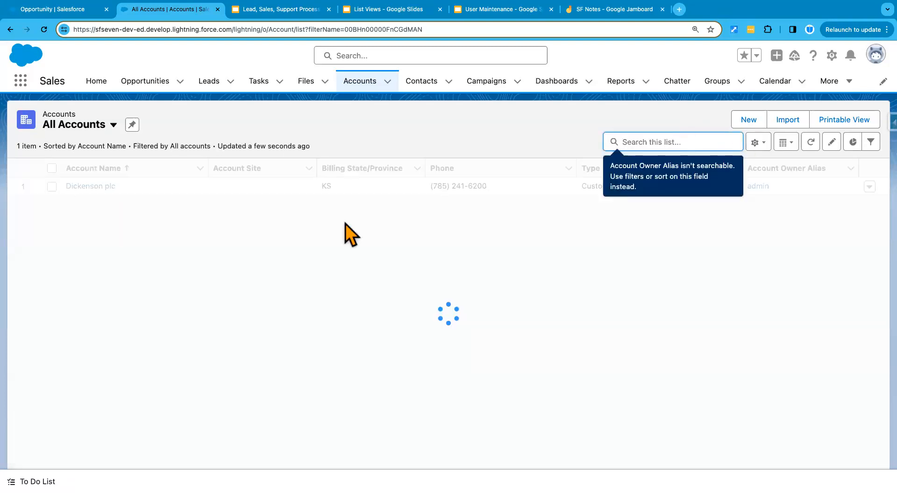
Search the list with the copied GenePoint row text, trimmed to only "GenePoint"
{"action": "left_click_drag", "start_coordinate": [111, 260], "coordinate": [58, 260]}
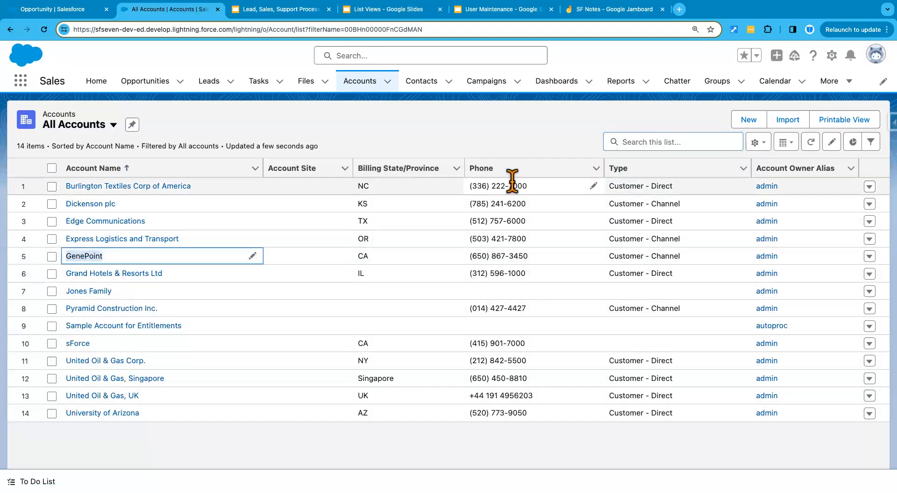
{"action": "left_click", "coordinate": [644, 142]}
{"action": "type", "text": "Select item 5 GenePoint"}
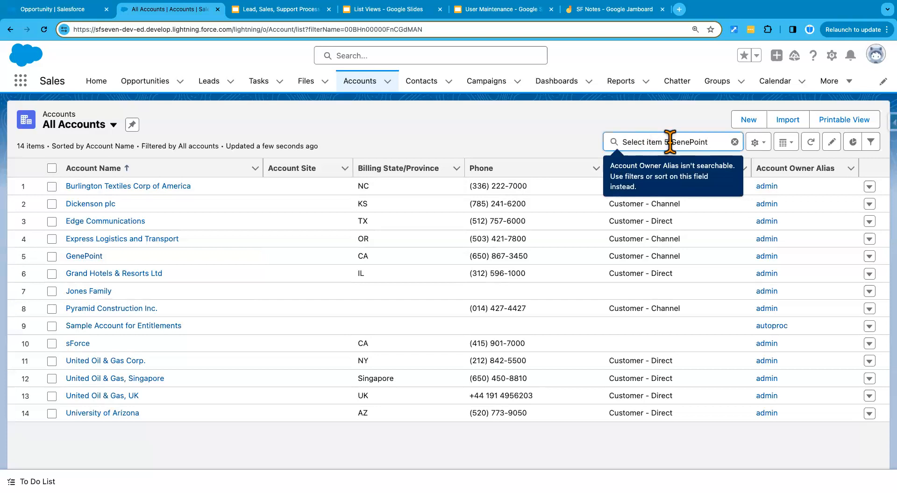
{"action": "left_click_drag", "start_coordinate": [671, 142], "coordinate": [585, 155]}
{"action": "key", "text": "BackSpace"}
{"action": "key", "text": "Return"}
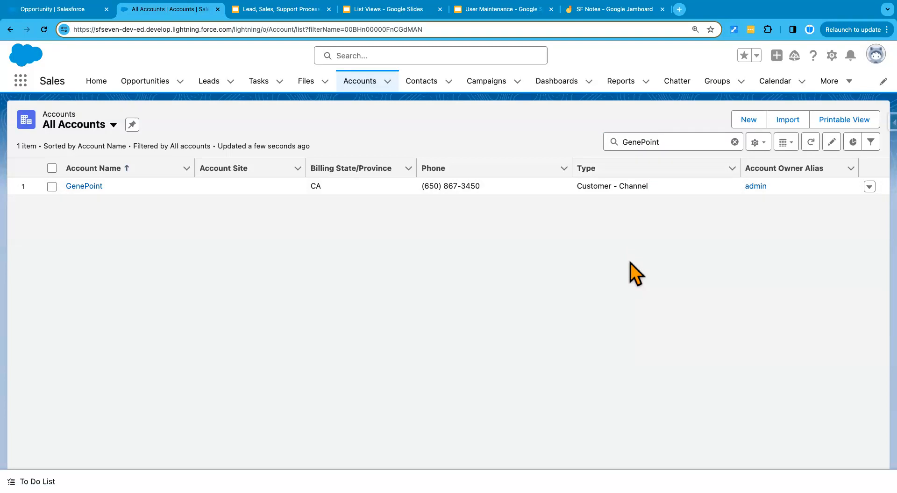
Review the rename settings of the All Accounts list view and leave them without saving
{"action": "left_click", "coordinate": [757, 143]}
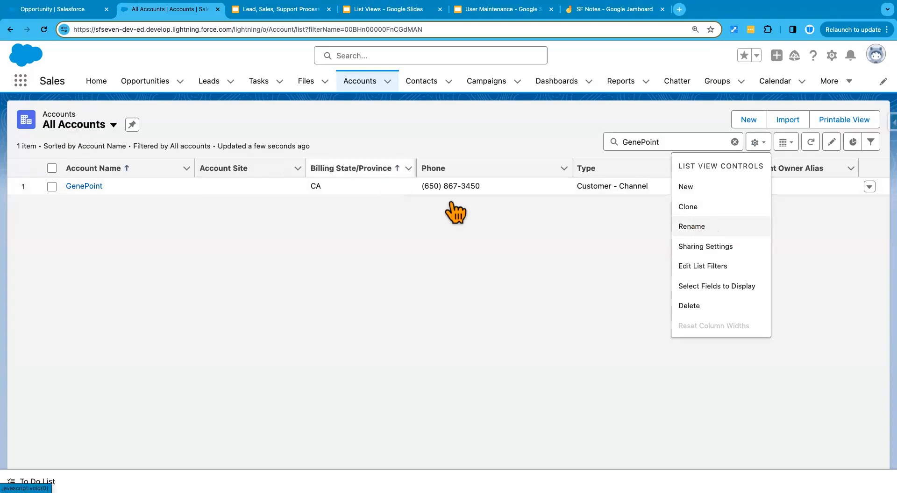
{"action": "left_click", "coordinate": [690, 228]}
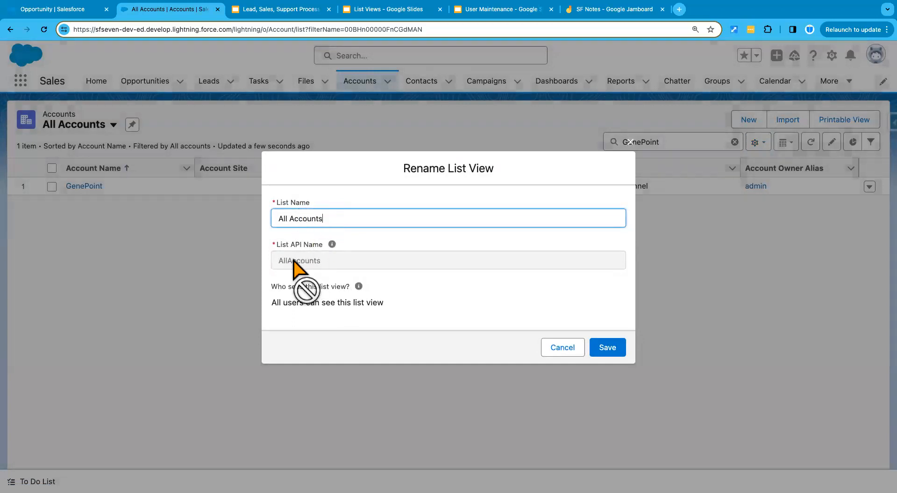
{"action": "left_click", "coordinate": [560, 350]}
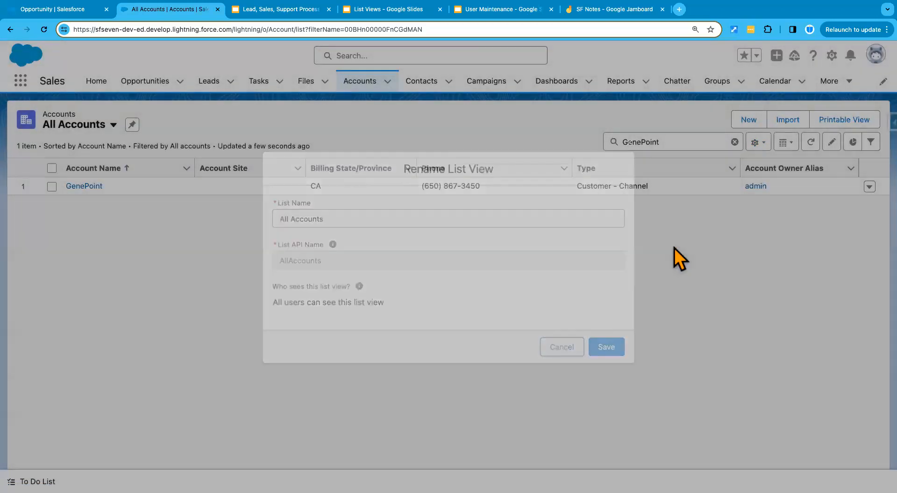
Review the list filters of the All Accounts view and close them
{"action": "left_click", "coordinate": [757, 143]}
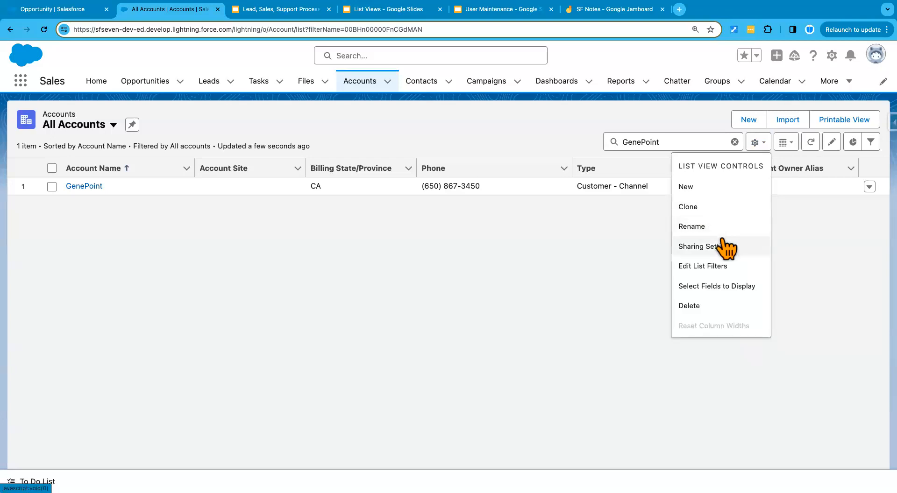
{"action": "left_click", "coordinate": [703, 270]}
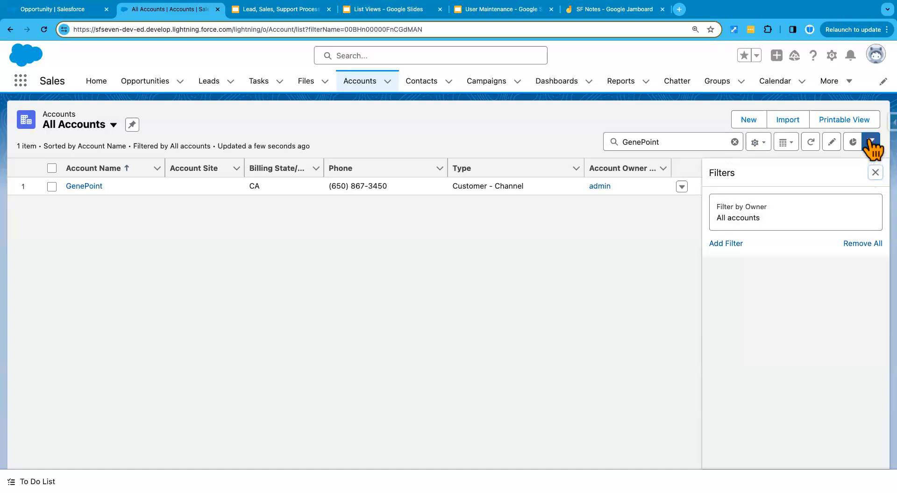
{"action": "left_click", "coordinate": [874, 173]}
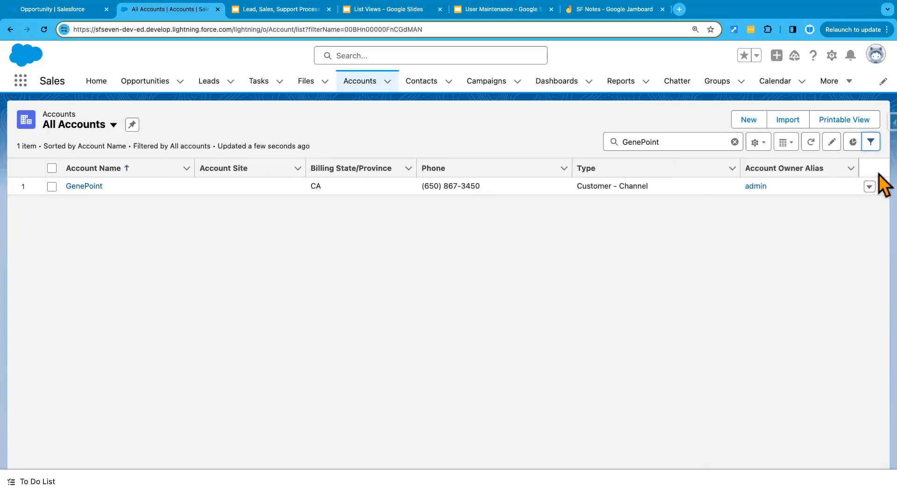
Review the available and visible fields of the All Accounts list view and leave them without saving
{"action": "left_click", "coordinate": [761, 144]}
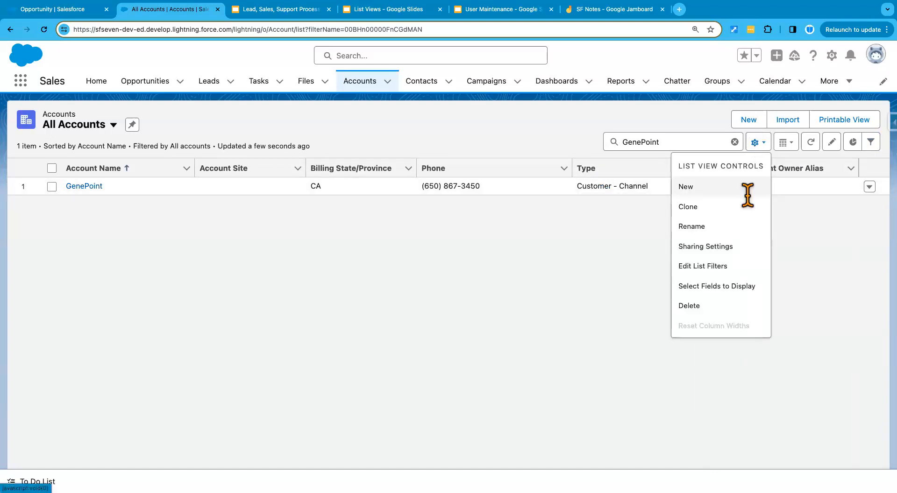
{"action": "left_click", "coordinate": [723, 285]}
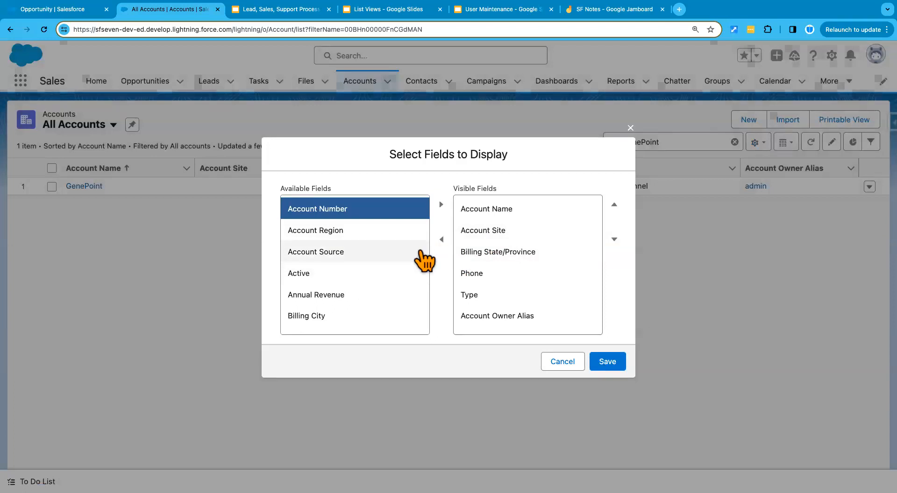
{"action": "left_click", "coordinate": [562, 363]}
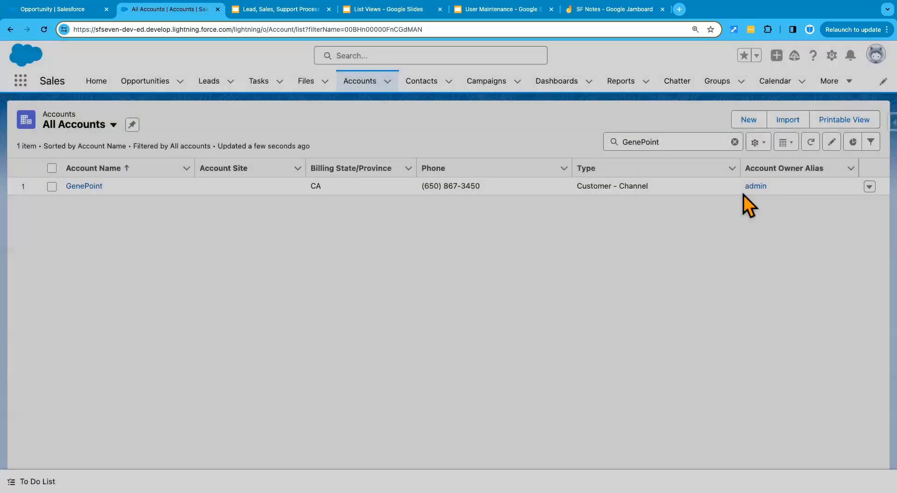
Look over the list view controls and the list views offered for accounts, staying on All Accounts
{"action": "left_click", "coordinate": [756, 143]}
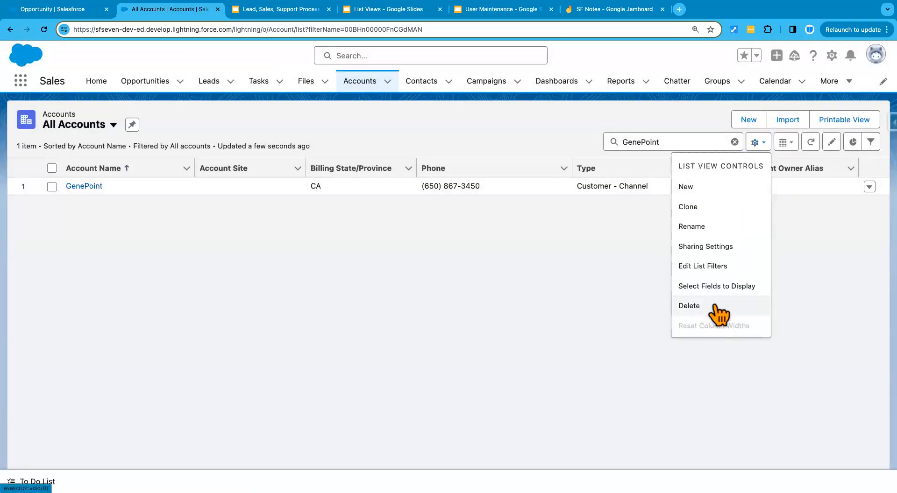
{"action": "left_click", "coordinate": [261, 196]}
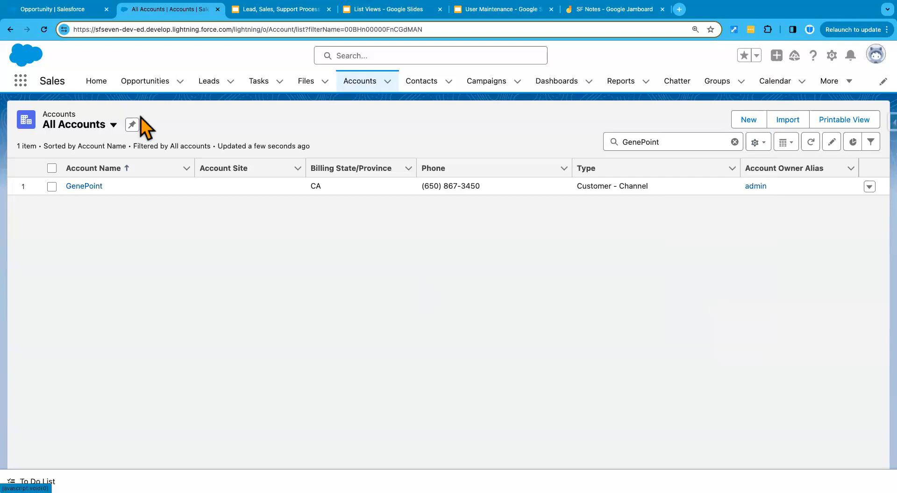
{"action": "left_click", "coordinate": [114, 125]}
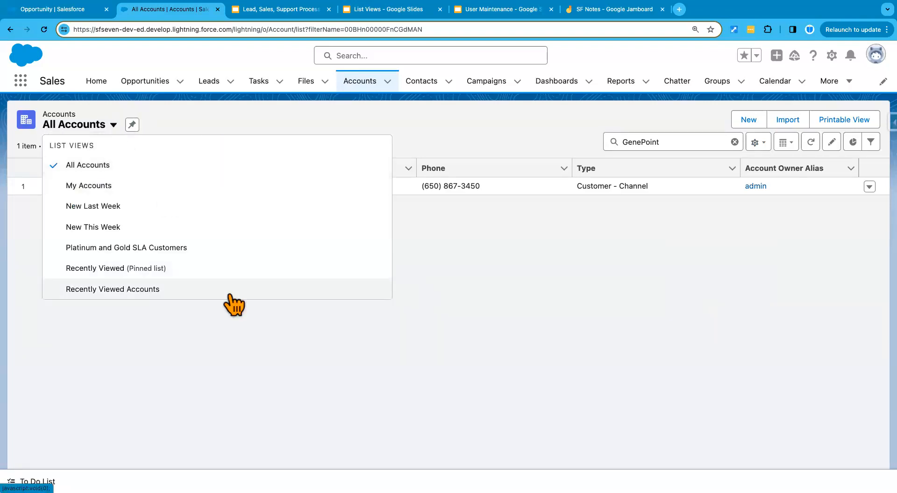
{"action": "left_click", "coordinate": [225, 321]}
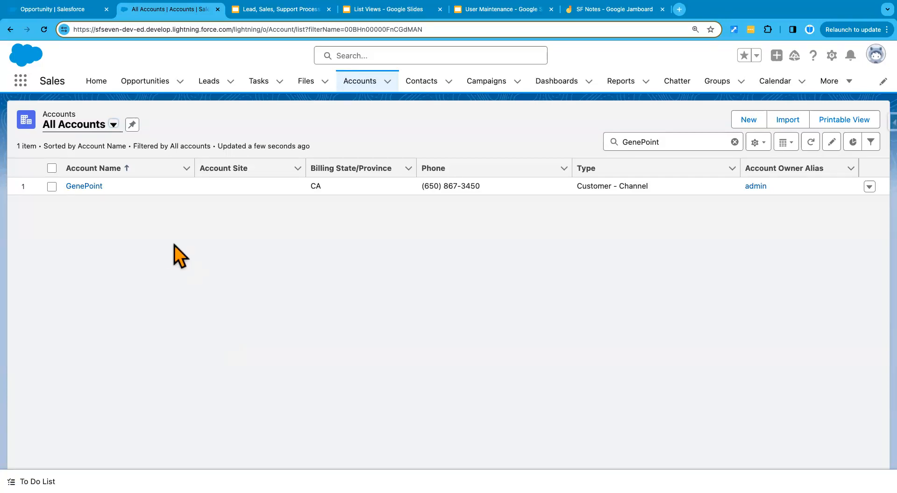
Clear the GenePoint search from the list and check the row actions offered for Burlington Textiles Corp of America
{"action": "left_click", "coordinate": [734, 142]}
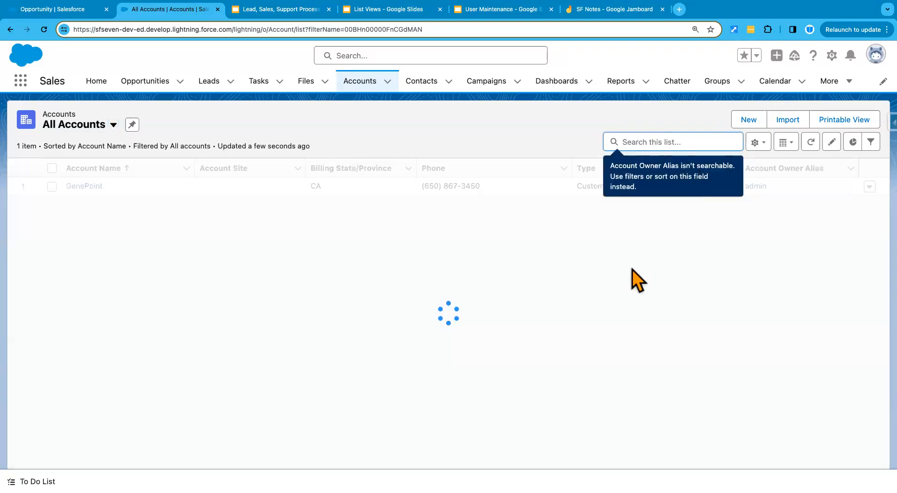
{"action": "left_click", "coordinate": [869, 188]}
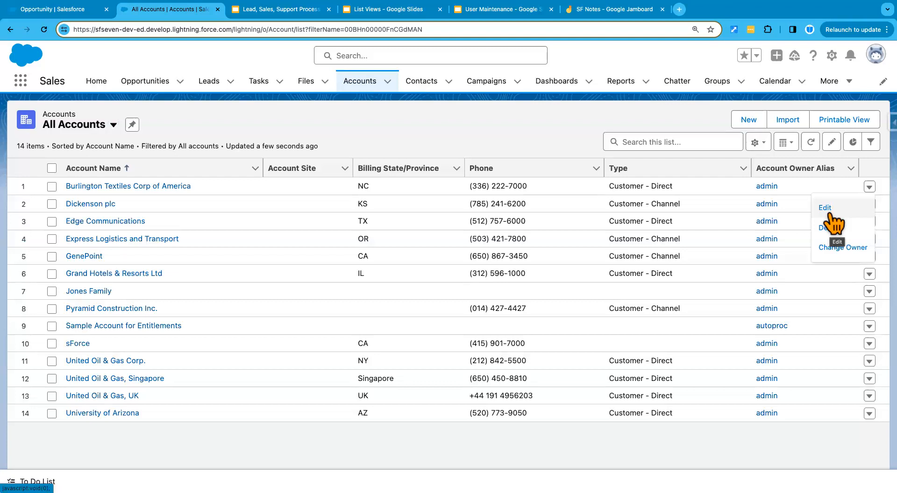
{"action": "left_click", "coordinate": [548, 116]}
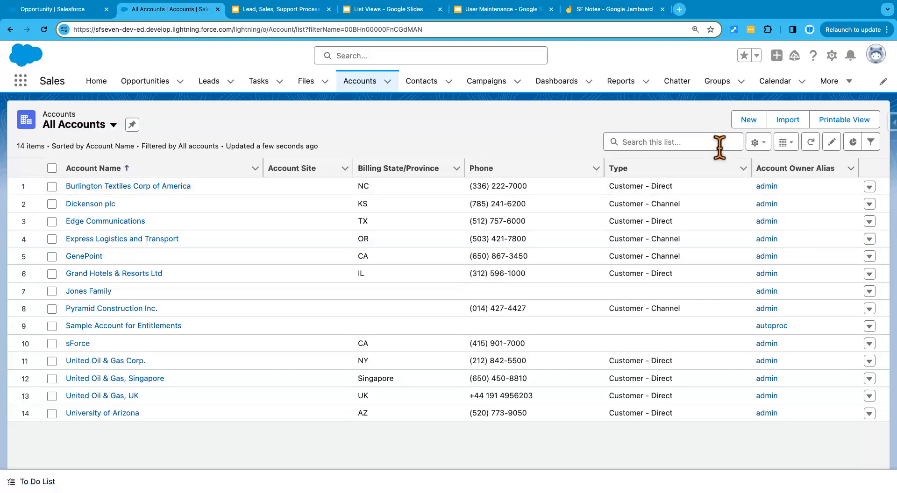
Show All Accounts in Split View and open Burlington Textiles Corp of America, Dickenson plc and Express Logistics and Transport
{"action": "left_click", "coordinate": [796, 150]}
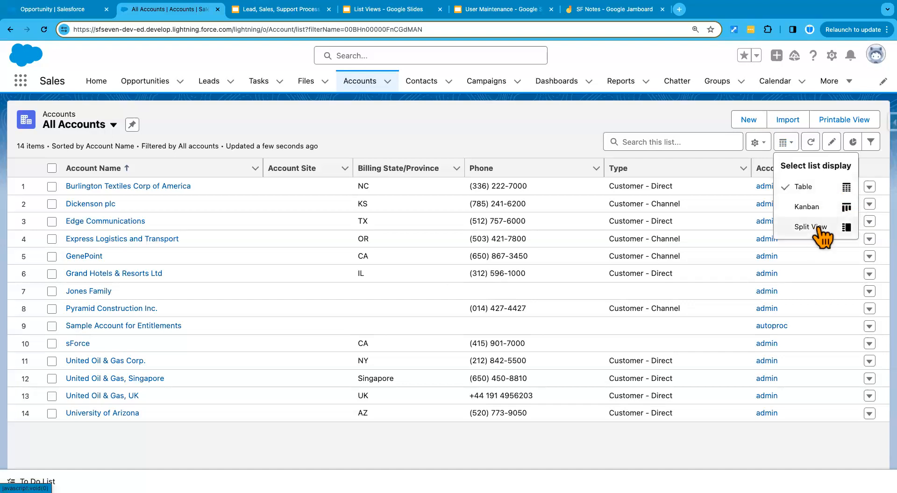
{"action": "left_click", "coordinate": [848, 230]}
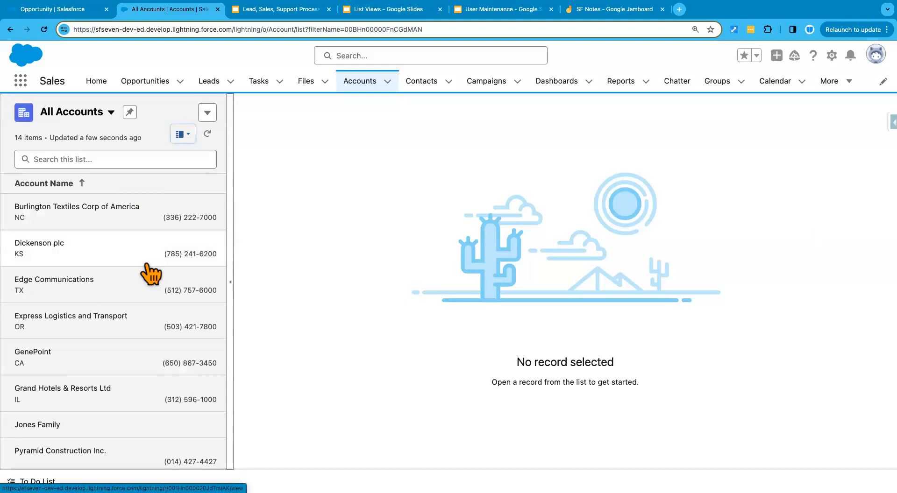
{"action": "left_click", "coordinate": [143, 228]}
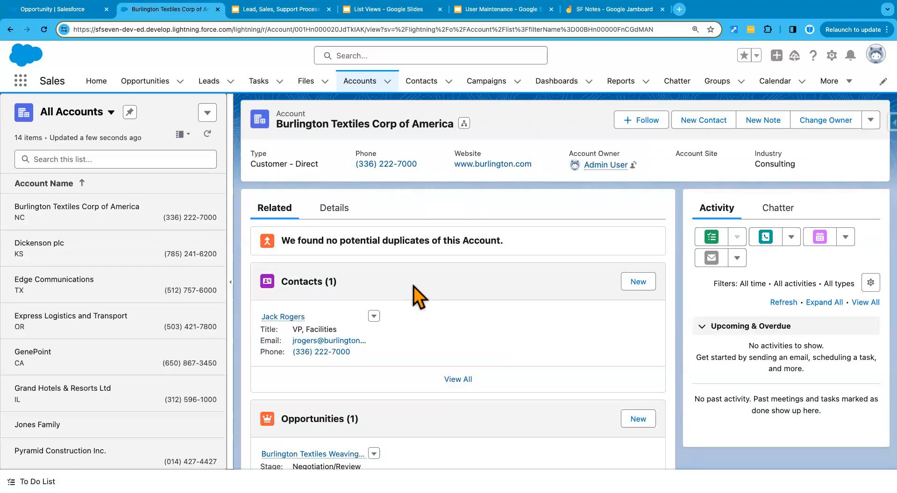
{"action": "left_click", "coordinate": [110, 260]}
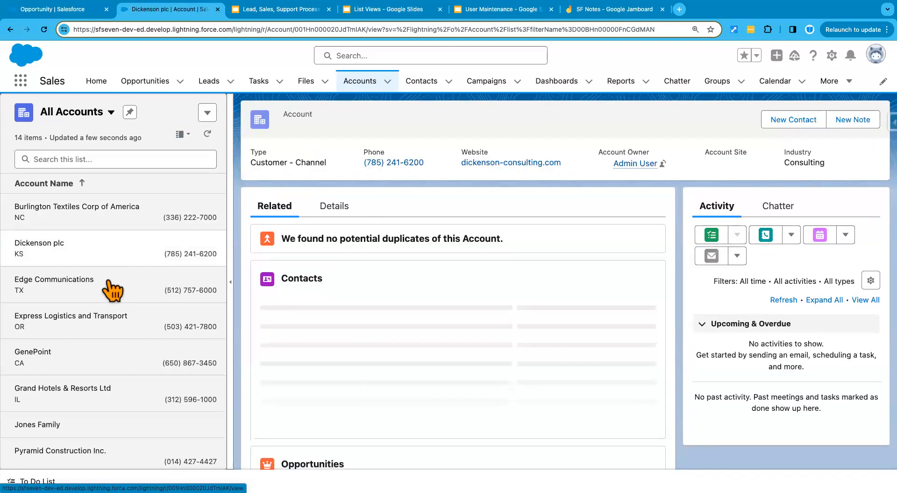
{"action": "left_click", "coordinate": [113, 327]}
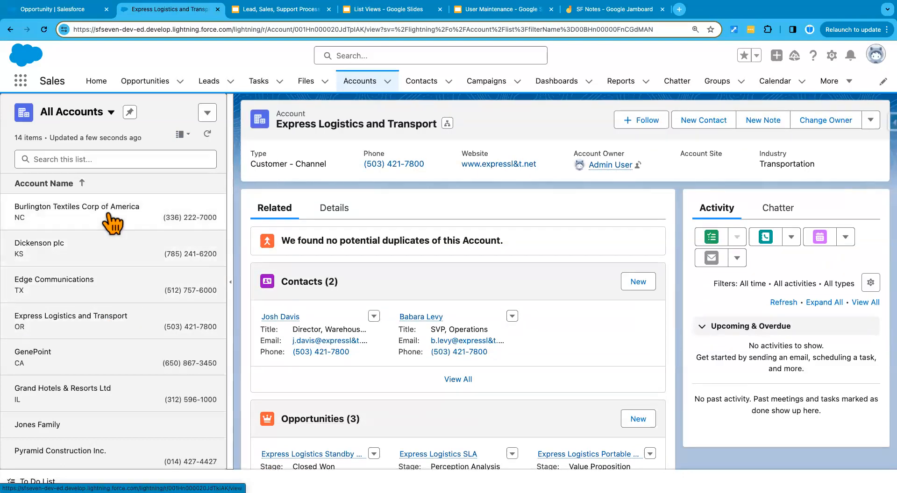
Browse further records in the split list: United Oil & Gas Corp., sForce, Sample Account for Entitlements and the family account
{"action": "scroll", "coordinate": [32, 252], "scroll_direction": "down", "scroll_amount": 5}
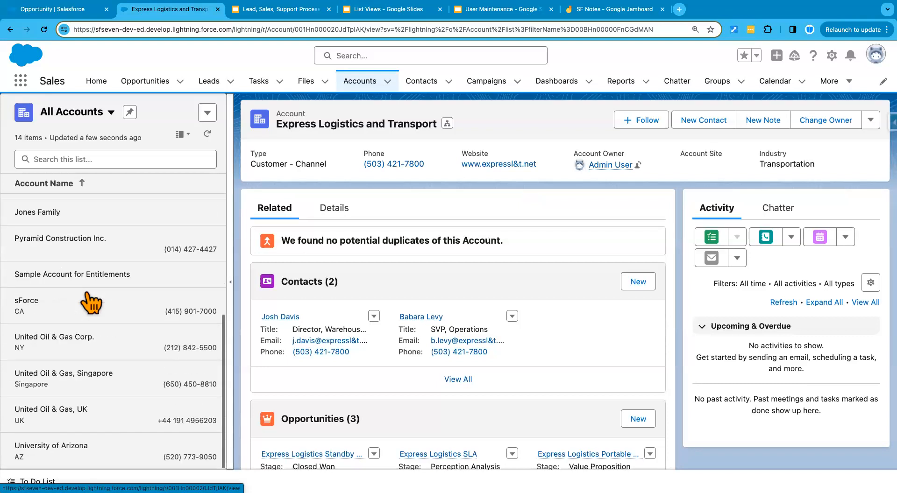
{"action": "left_click", "coordinate": [122, 357]}
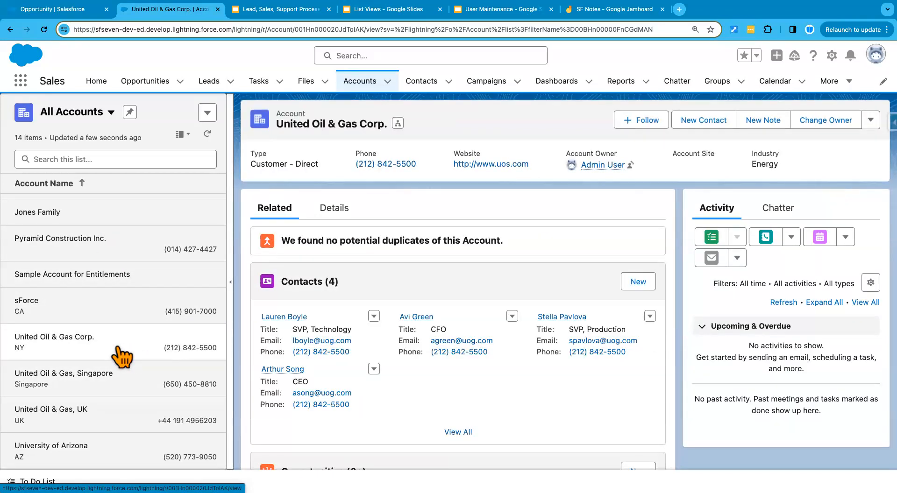
{"action": "left_click", "coordinate": [130, 323]}
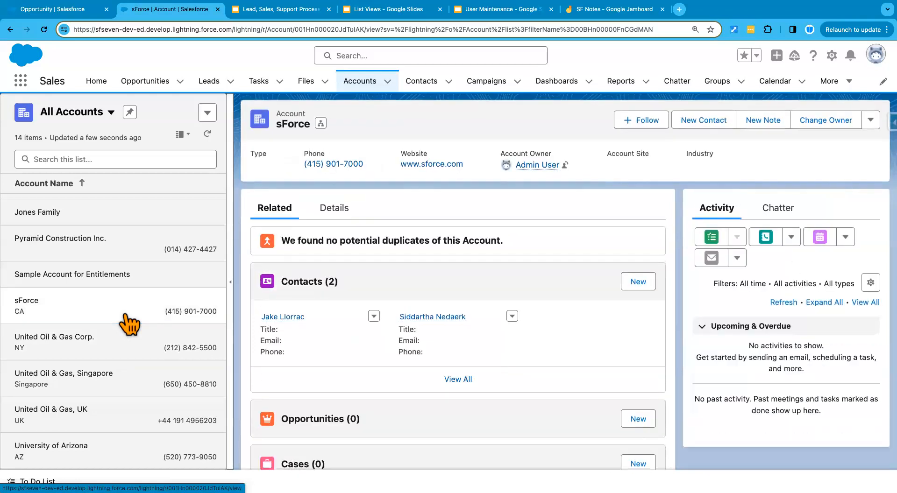
{"action": "left_click", "coordinate": [133, 281]}
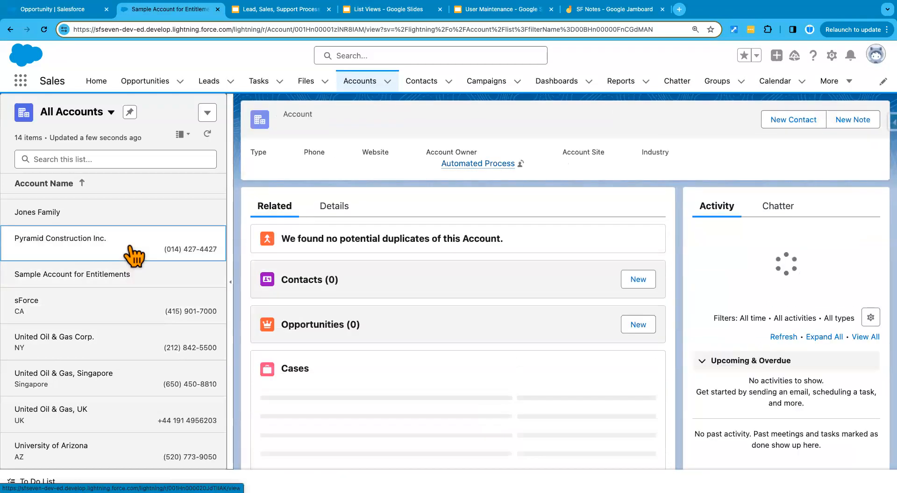
{"action": "left_click", "coordinate": [132, 216]}
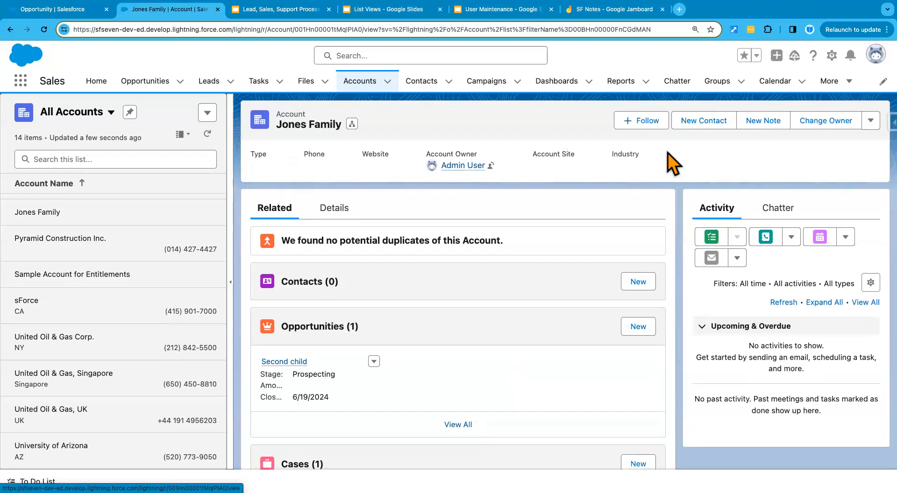
Switch the All Accounts list to the Kanban display and set it to summarize by Annual Revenue
{"action": "left_click", "coordinate": [181, 134]}
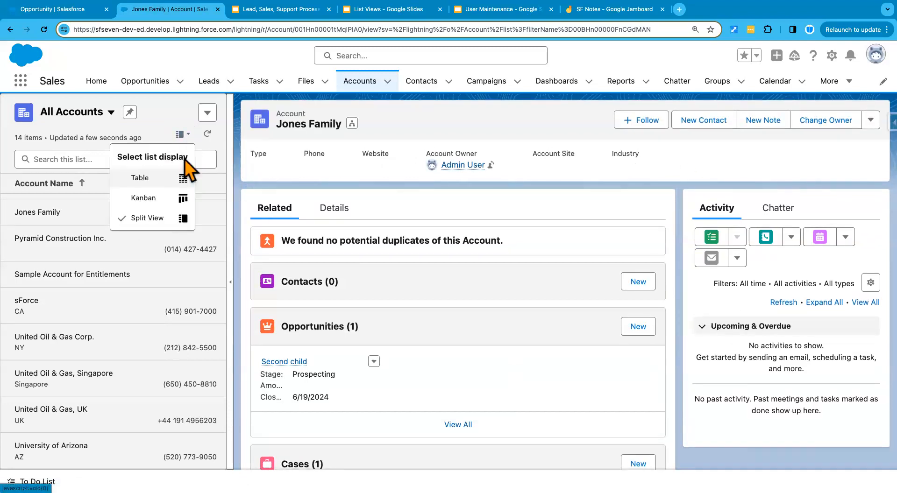
{"action": "left_click", "coordinate": [164, 201]}
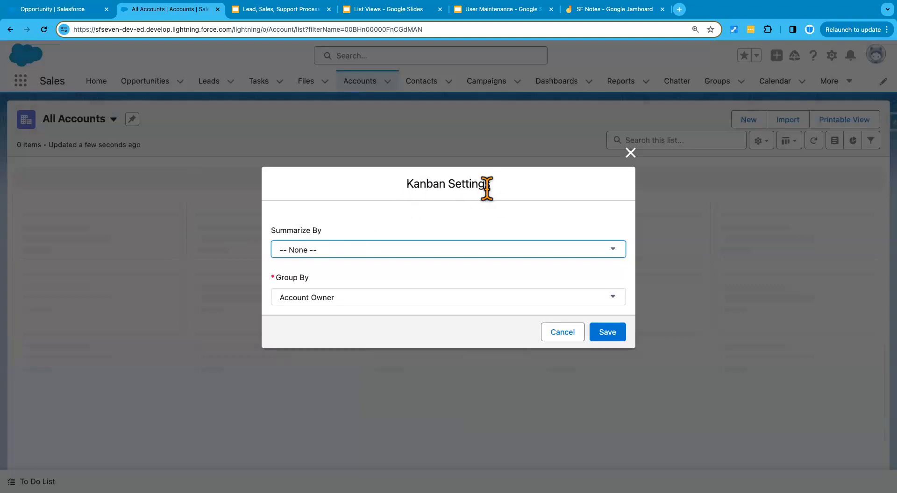
{"action": "left_click", "coordinate": [319, 251]}
{"action": "left_click", "coordinate": [321, 251]}
{"action": "left_click", "coordinate": [329, 250]}
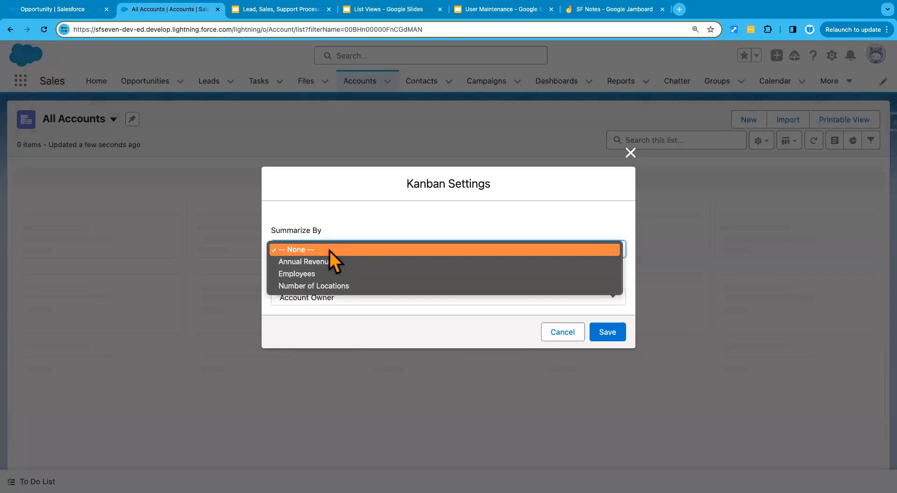
{"action": "left_click", "coordinate": [360, 262]}
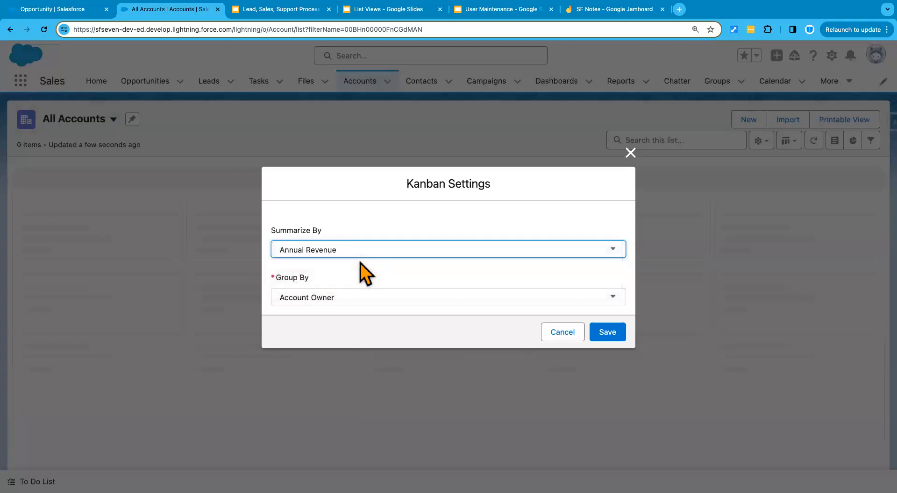
Check the Kanban grouping options, keep Group By as Account Owner and save the settings
{"action": "left_click", "coordinate": [357, 299]}
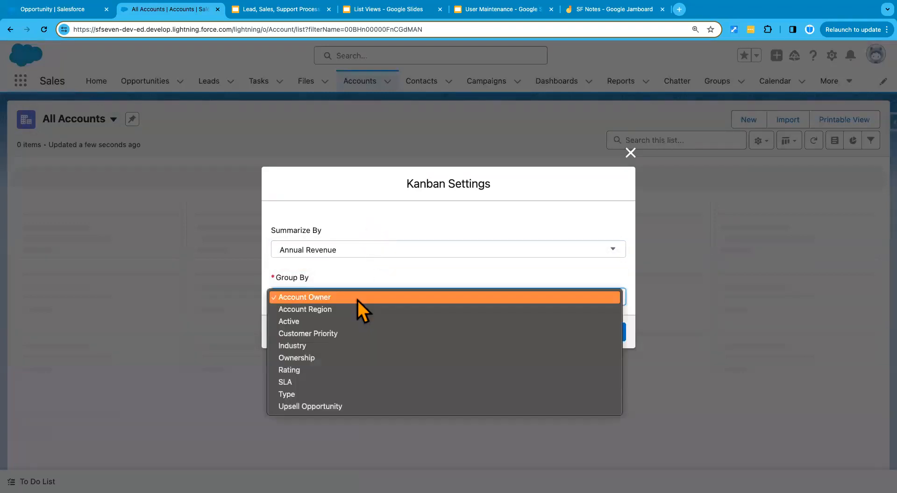
{"action": "left_click", "coordinate": [365, 276]}
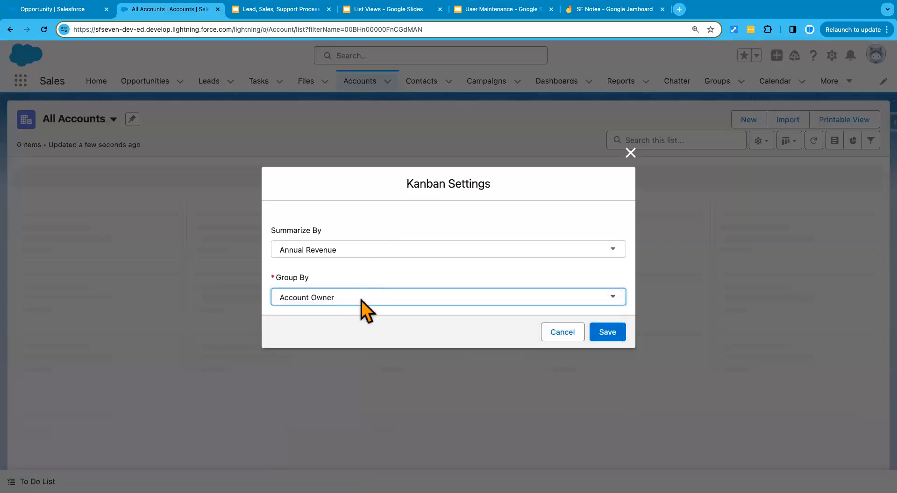
{"action": "left_click", "coordinate": [360, 301]}
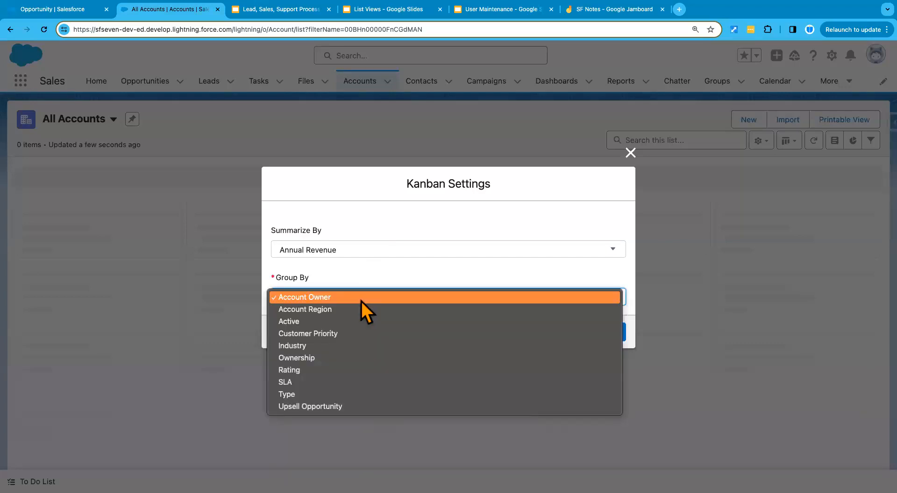
{"action": "left_click", "coordinate": [366, 278]}
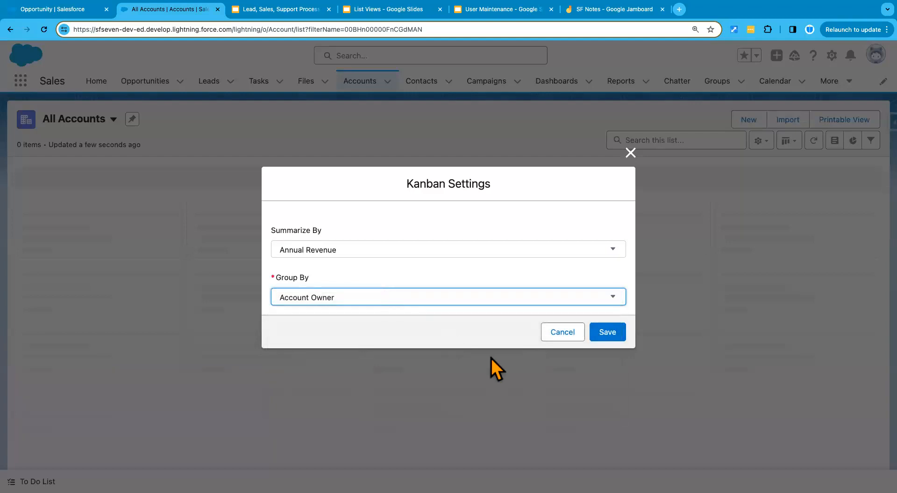
{"action": "left_click", "coordinate": [612, 335]}
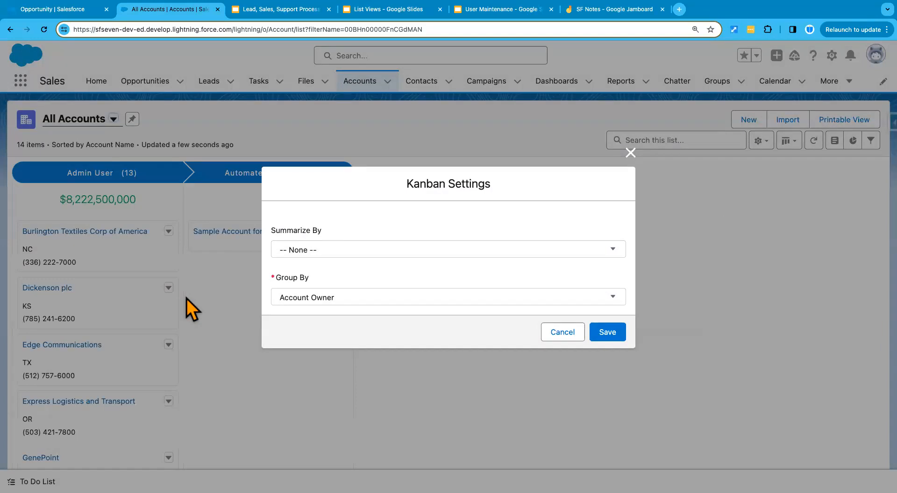
Save the Kanban settings with Summarize By at None and Group By at Account Owner, and look through the account cards
{"action": "left_click", "coordinate": [592, 333]}
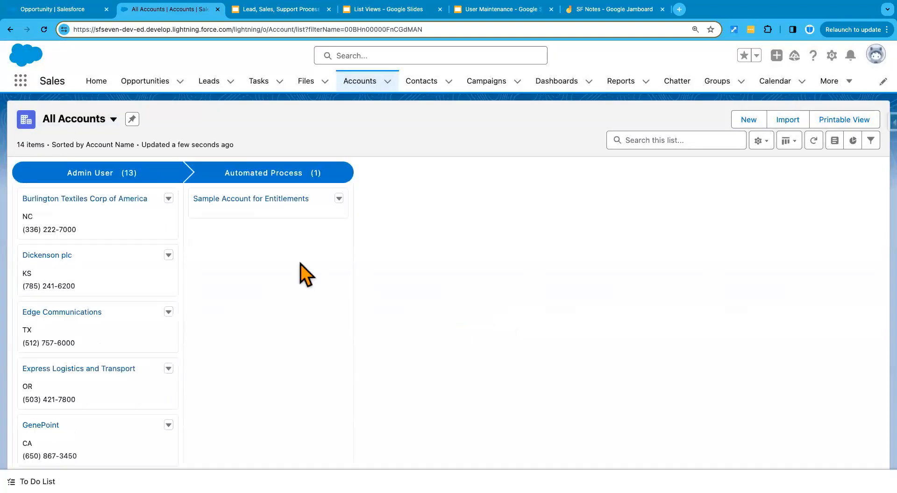
{"action": "scroll", "coordinate": [146, 308], "scroll_direction": "down", "scroll_amount": 10}
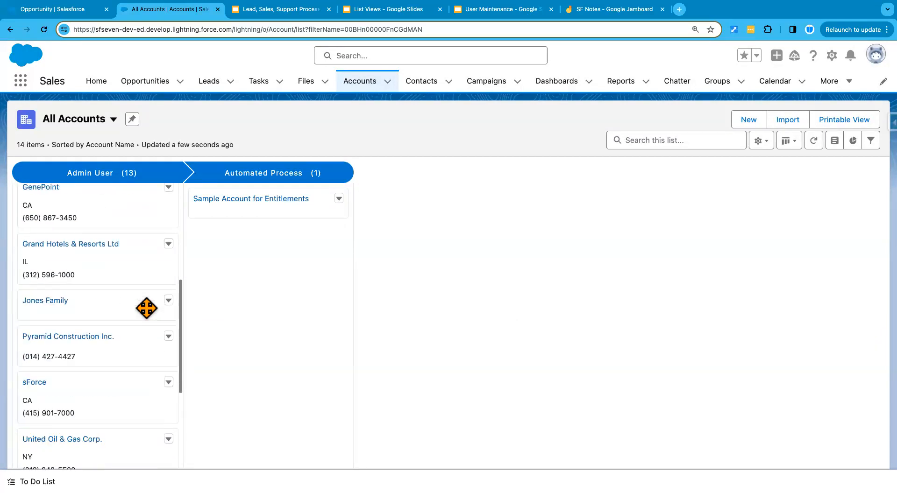
{"action": "scroll", "coordinate": [146, 308], "scroll_direction": "up", "scroll_amount": 10}
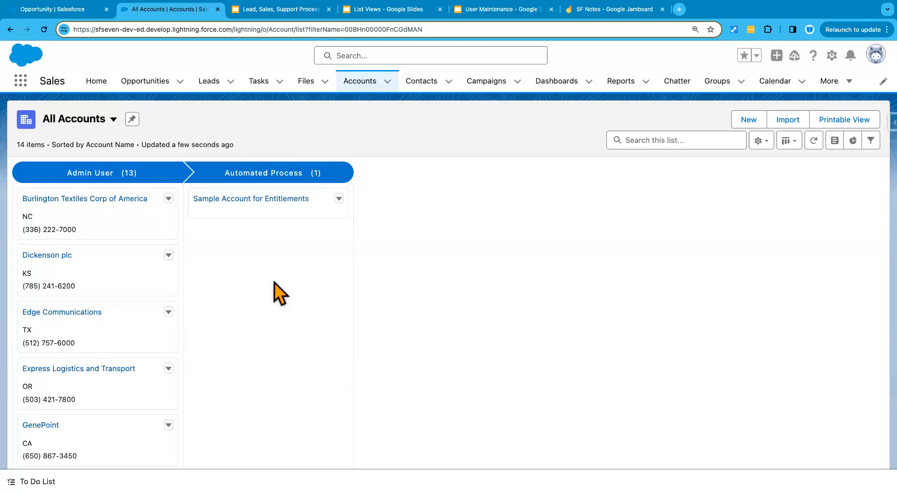
{"action": "scroll", "coordinate": [107, 393], "scroll_direction": "down", "scroll_amount": 10}
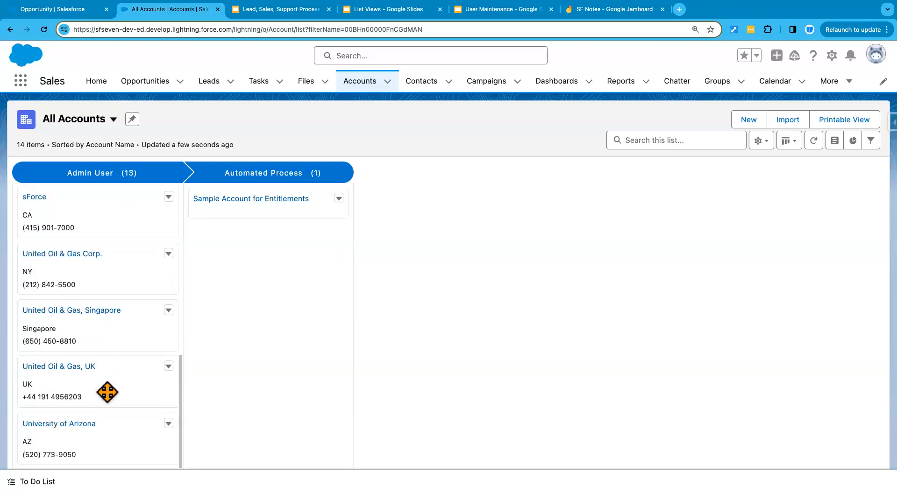
{"action": "scroll", "coordinate": [107, 392], "scroll_direction": "up", "scroll_amount": 10}
Summarize the All Accounts Kanban board by Annual Revenue, keeping it grouped by Account Owner, and save the settings
{"action": "left_click", "coordinate": [761, 141]}
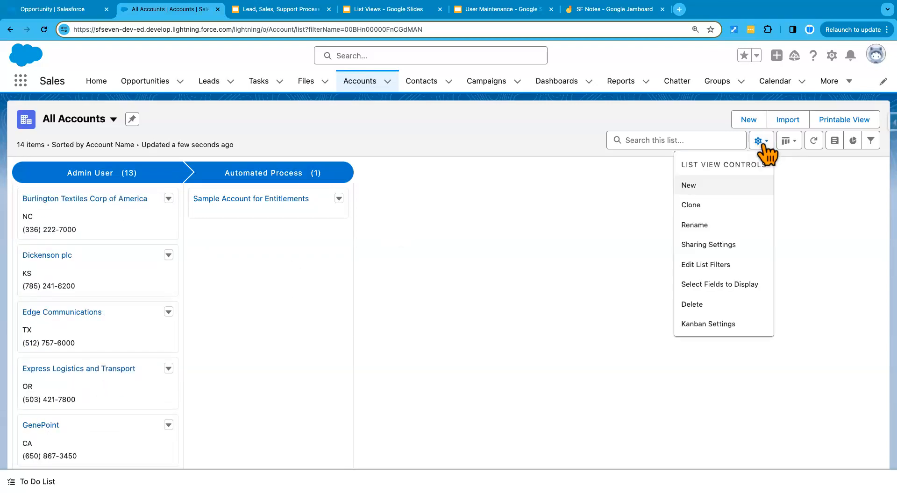
{"action": "left_click", "coordinate": [719, 325]}
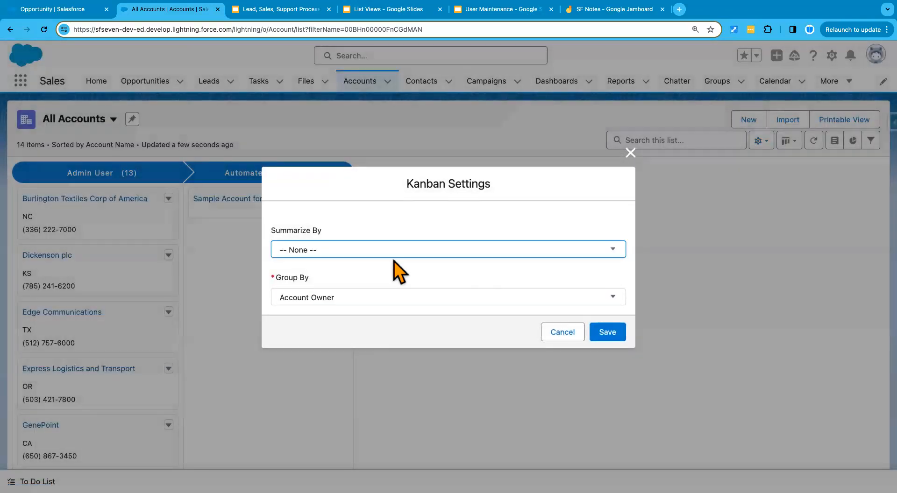
{"action": "left_click", "coordinate": [358, 253]}
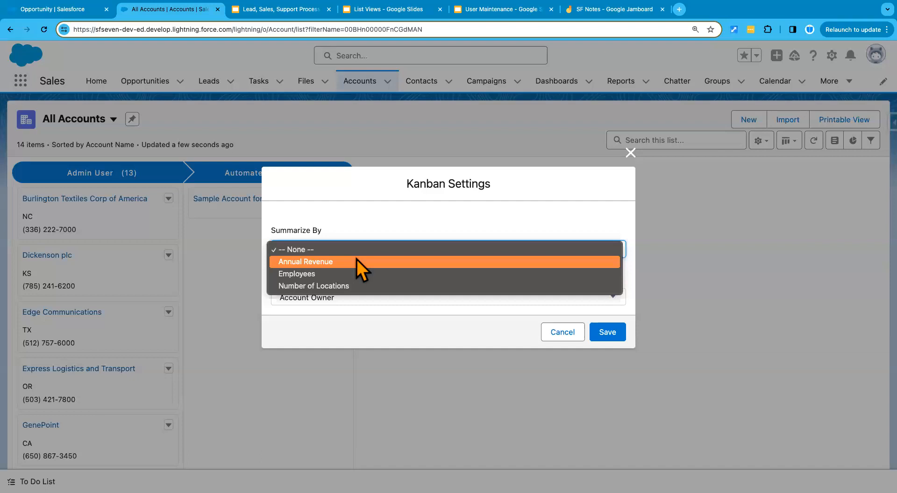
{"action": "left_click", "coordinate": [357, 262]}
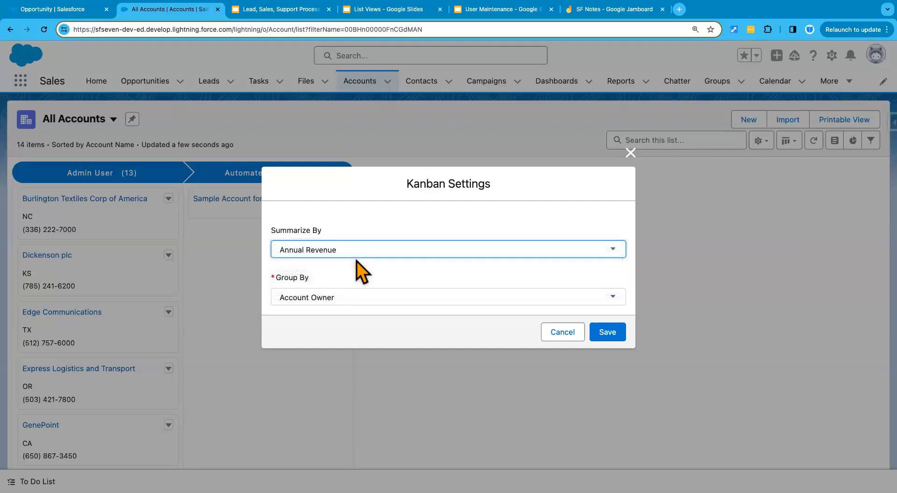
{"action": "left_click", "coordinate": [606, 333]}
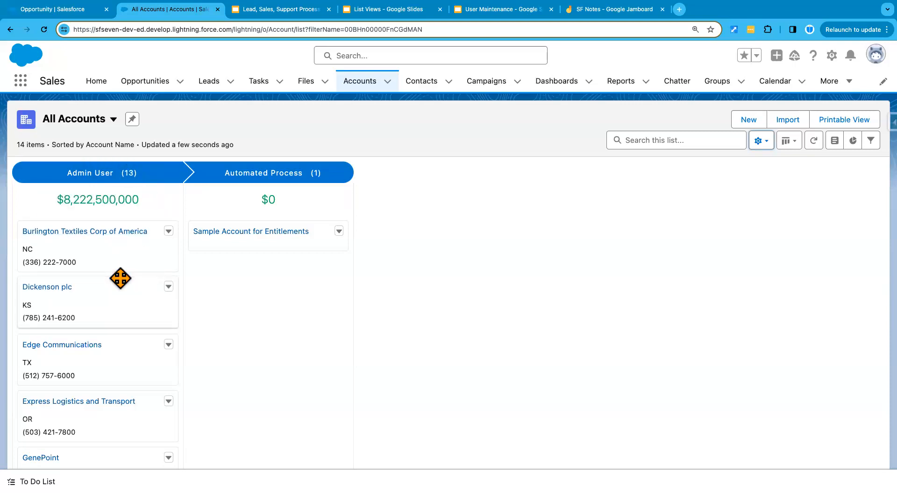
{"action": "left_click_drag", "start_coordinate": [88, 242], "coordinate": [58, 211]}
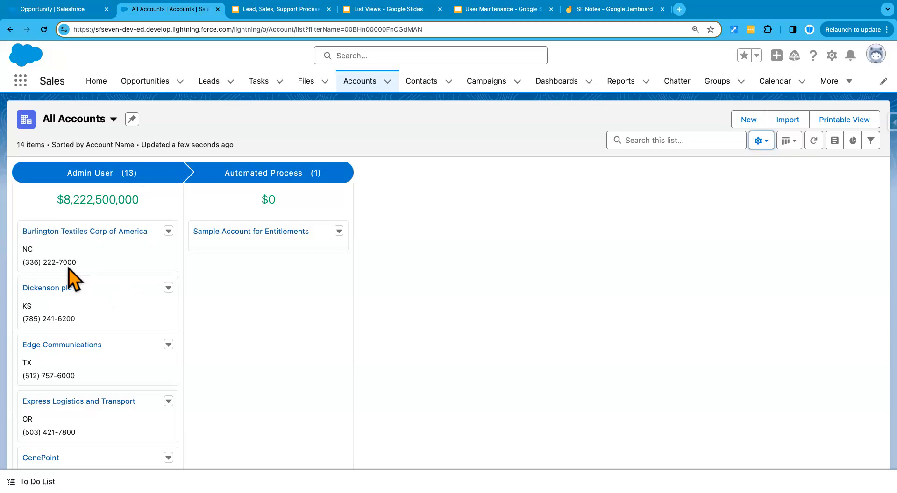
Open the Burlington Textiles Corp of America account and check the Annual Revenue in its details
{"action": "left_click", "coordinate": [67, 232]}
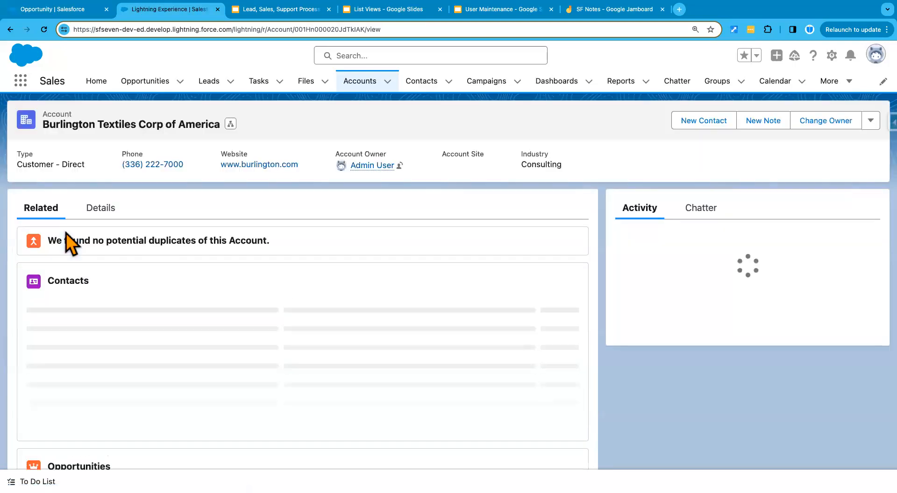
{"action": "left_click", "coordinate": [99, 209]}
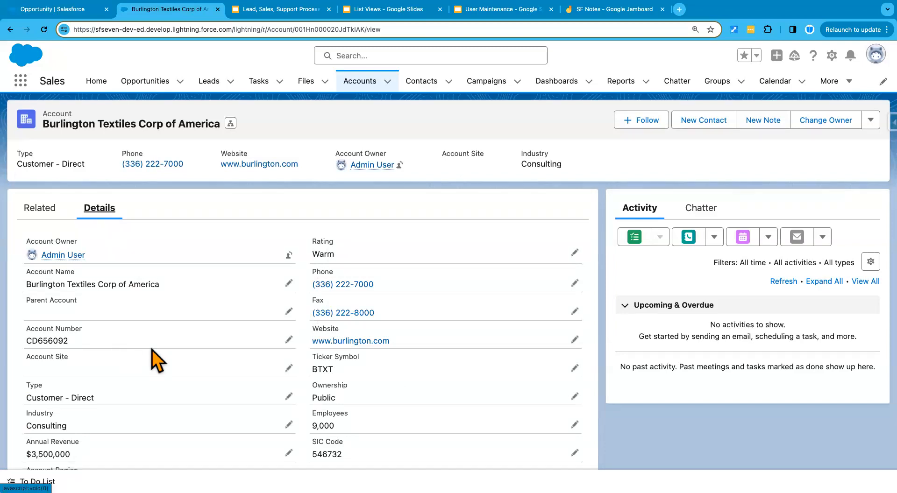
{"action": "scroll", "coordinate": [155, 397], "scroll_direction": "down", "scroll_amount": 2}
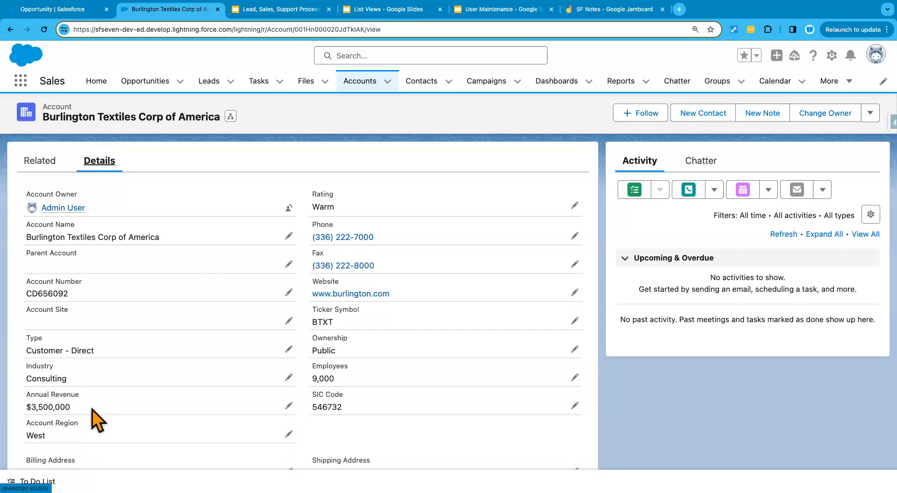
Switch the Recently Viewed accounts list to the Kanban display, check the Summarize By options and cancel the Kanban settings
{"action": "left_click", "coordinate": [358, 83]}
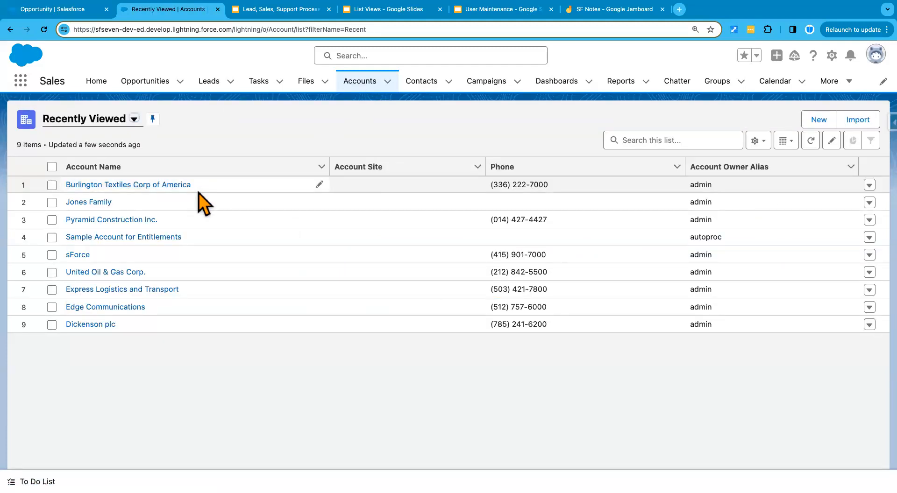
{"action": "left_click", "coordinate": [133, 120]}
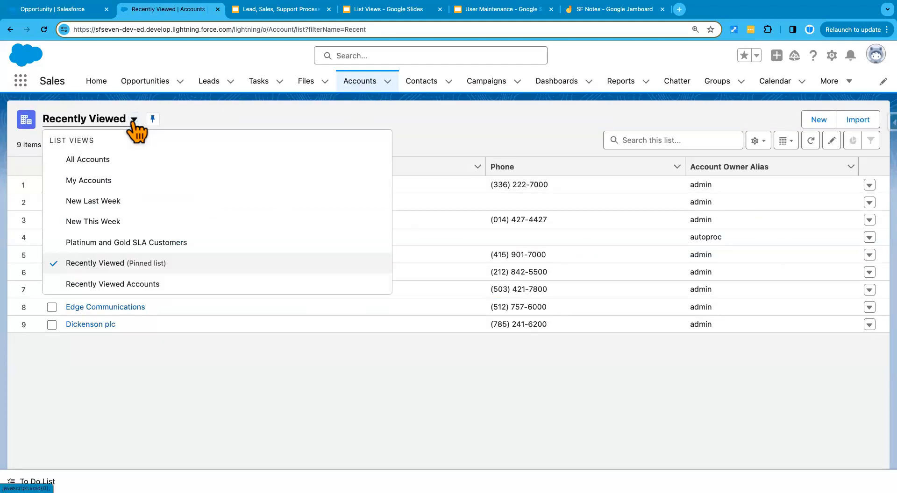
{"action": "left_click", "coordinate": [525, 145]}
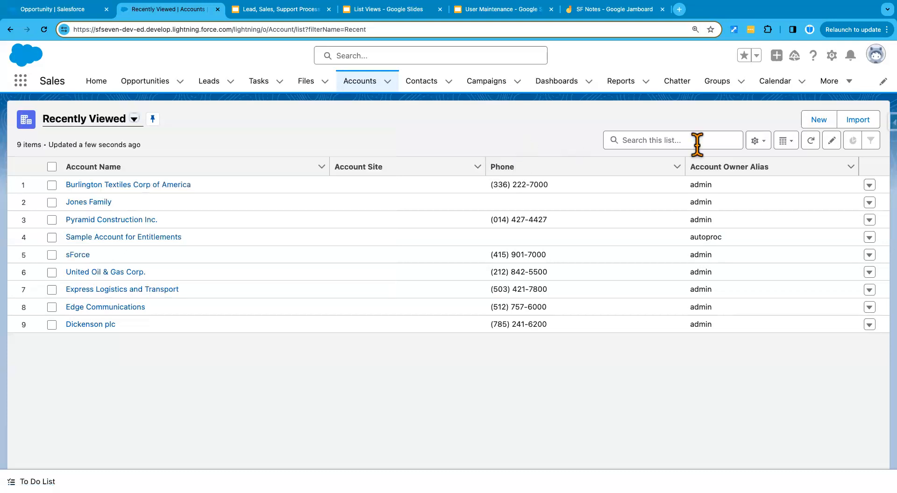
{"action": "left_click", "coordinate": [787, 141]}
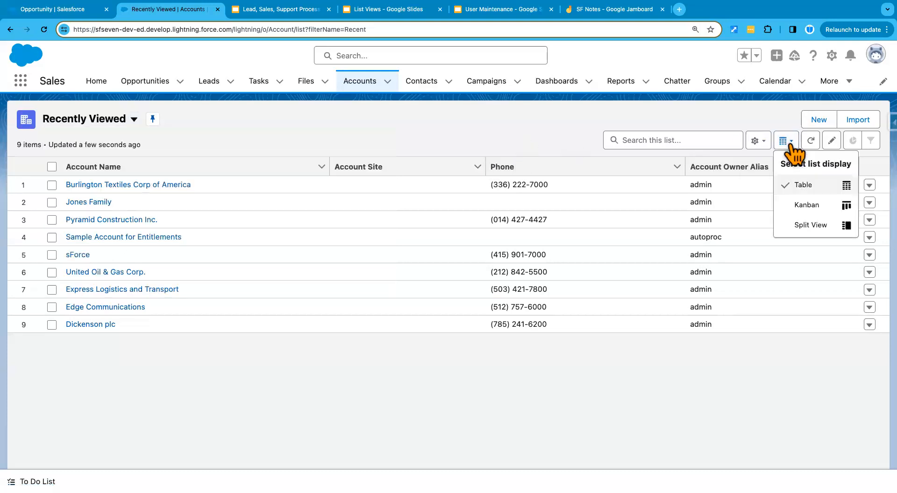
{"action": "left_click", "coordinate": [812, 204]}
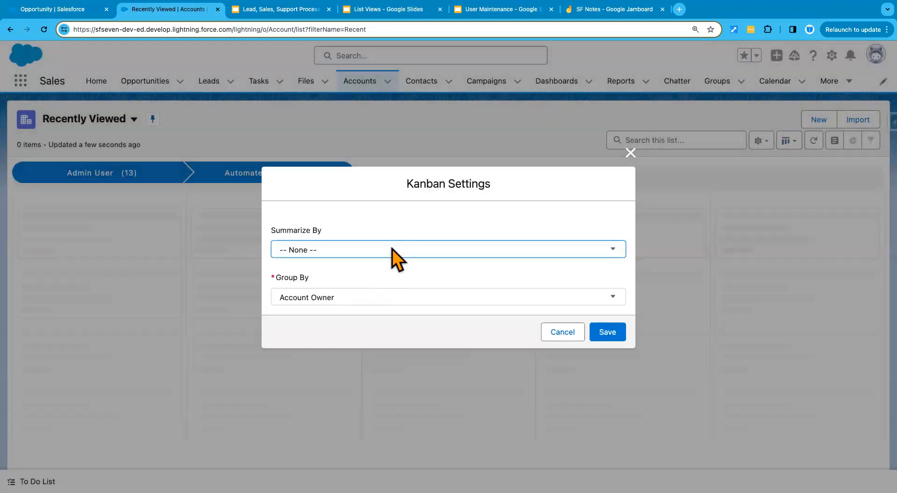
{"action": "left_click", "coordinate": [391, 249]}
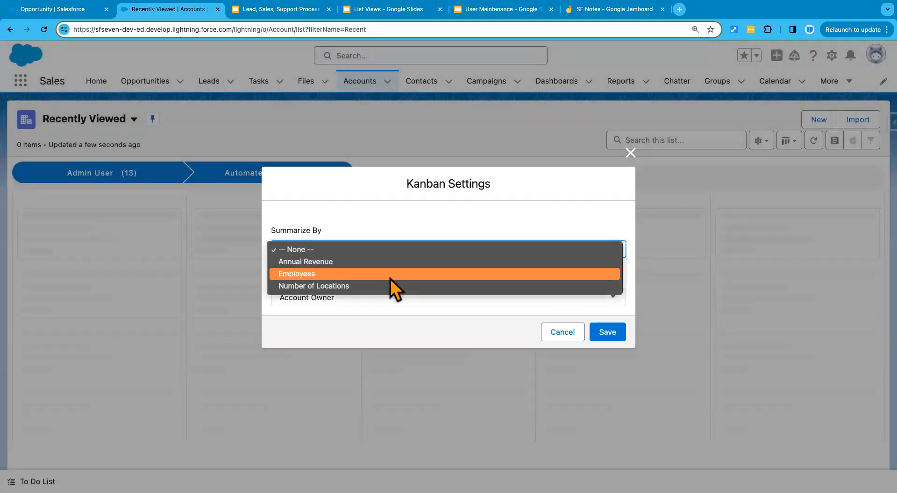
{"action": "left_click", "coordinate": [554, 331]}
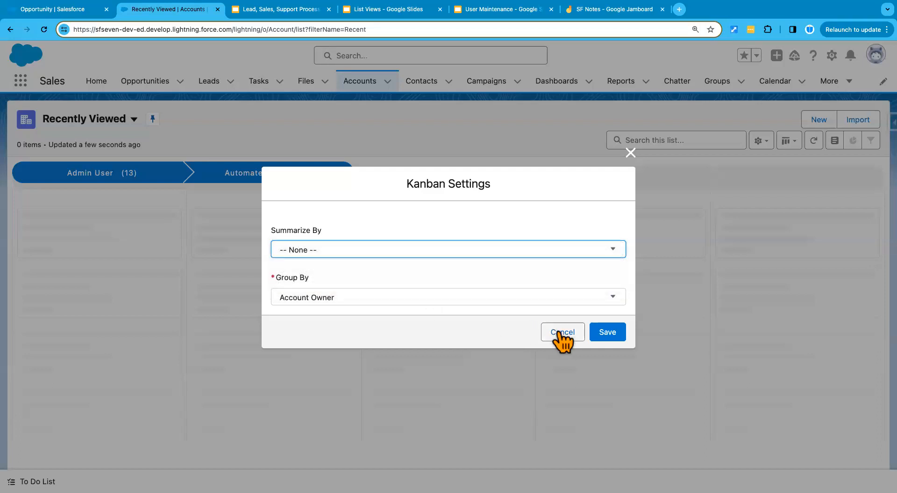
{"action": "left_click", "coordinate": [555, 334]}
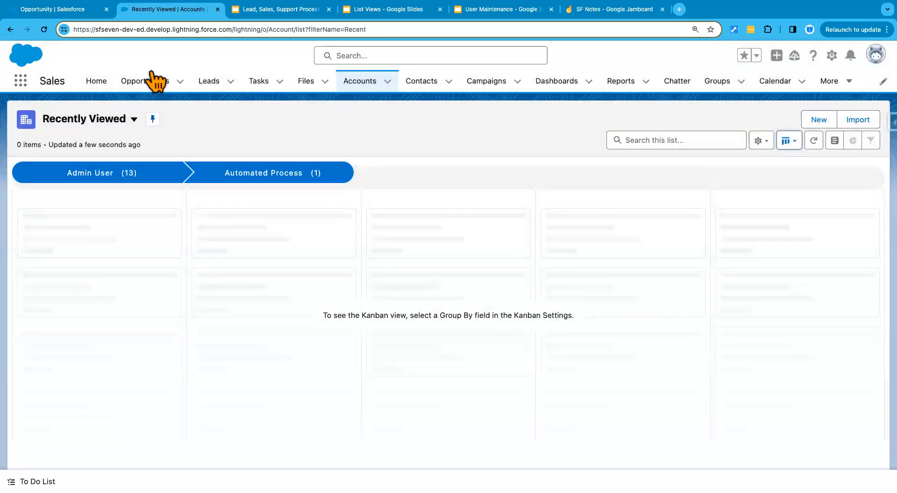
Open the All Opportunities list and switch it to the Kanban display
{"action": "left_click", "coordinate": [149, 81]}
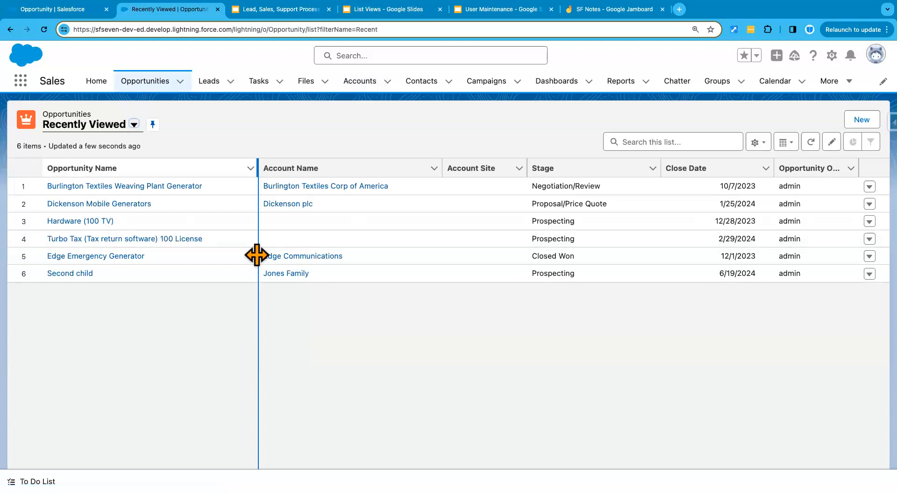
{"action": "left_click", "coordinate": [134, 124]}
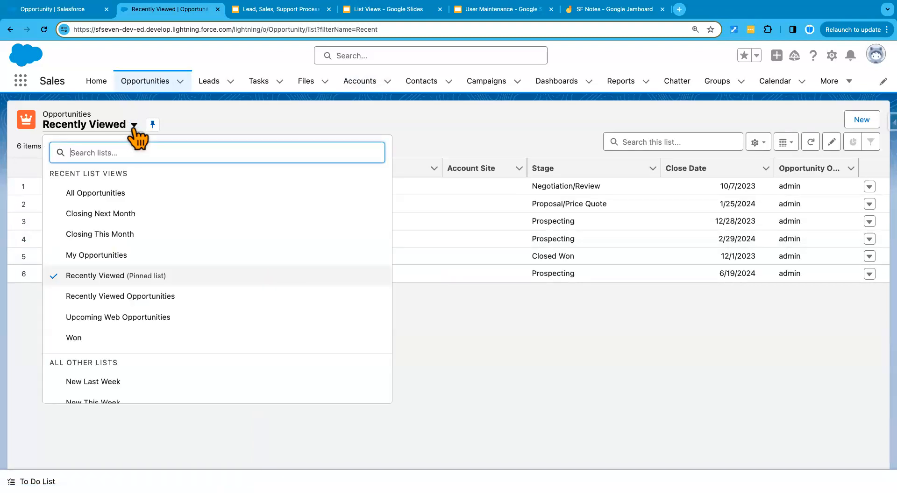
{"action": "left_click", "coordinate": [130, 194]}
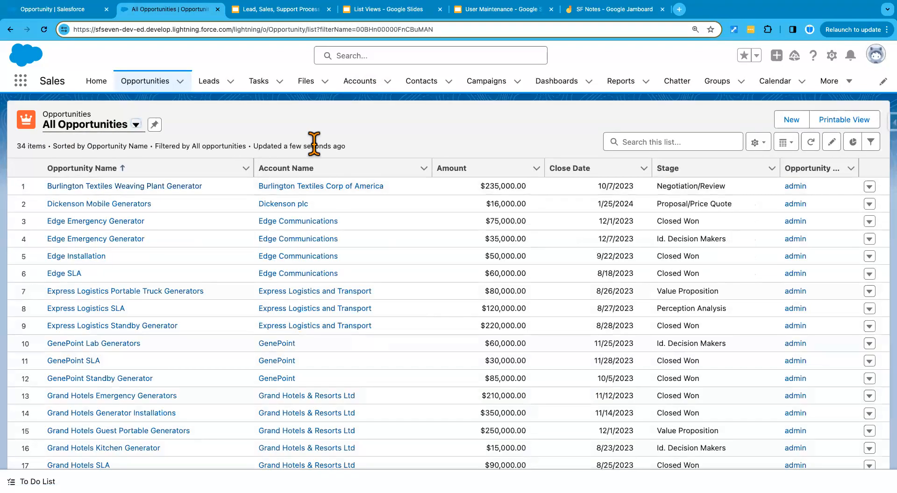
{"action": "left_click", "coordinate": [787, 144]}
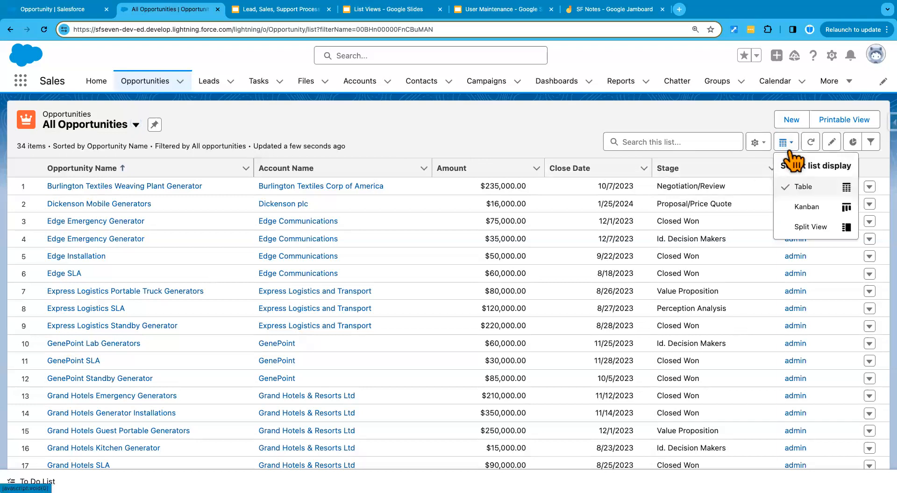
{"action": "left_click", "coordinate": [809, 207]}
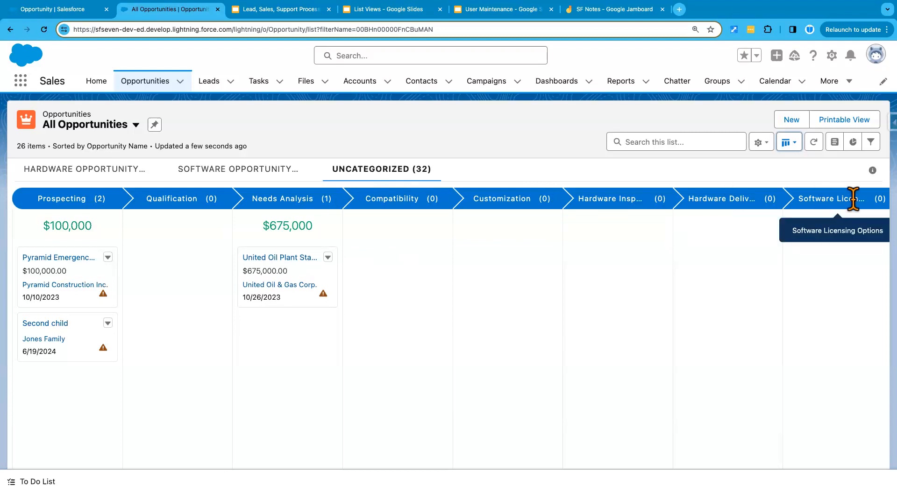
Compare the Kanban stages of the software and hardware opportunity record types
{"action": "left_click", "coordinate": [226, 182]}
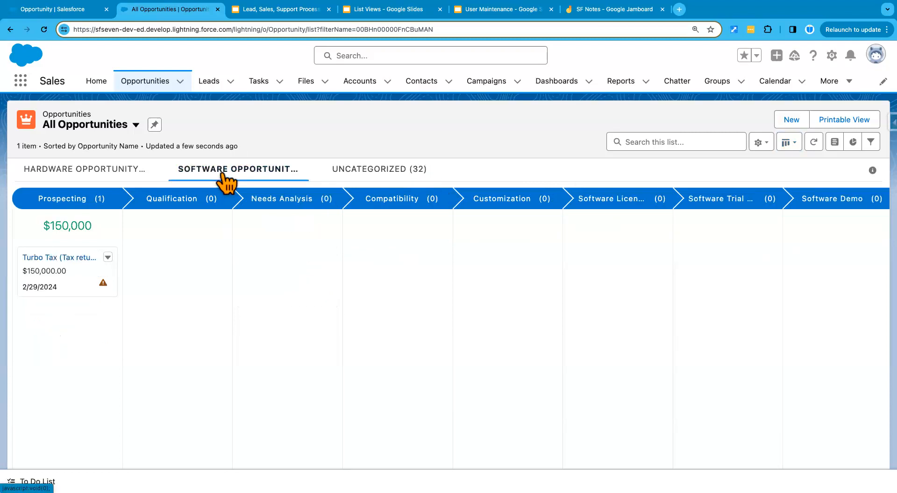
{"action": "left_click", "coordinate": [95, 179]}
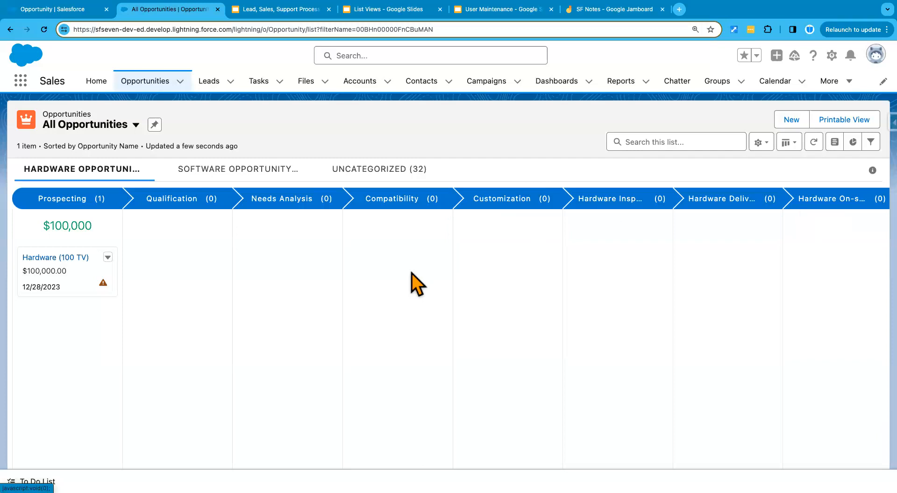
{"action": "left_click", "coordinate": [243, 172]}
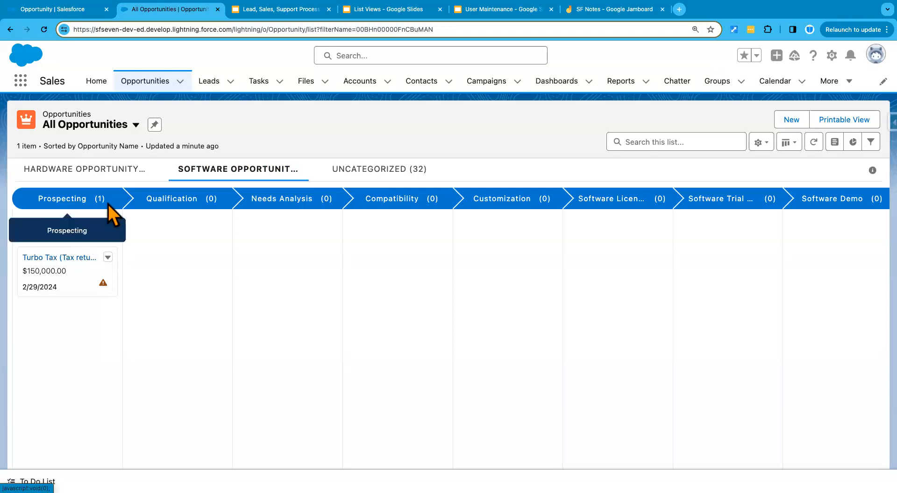
View the Uncategorized opportunities board and look across all of its stages
{"action": "left_click", "coordinate": [381, 171]}
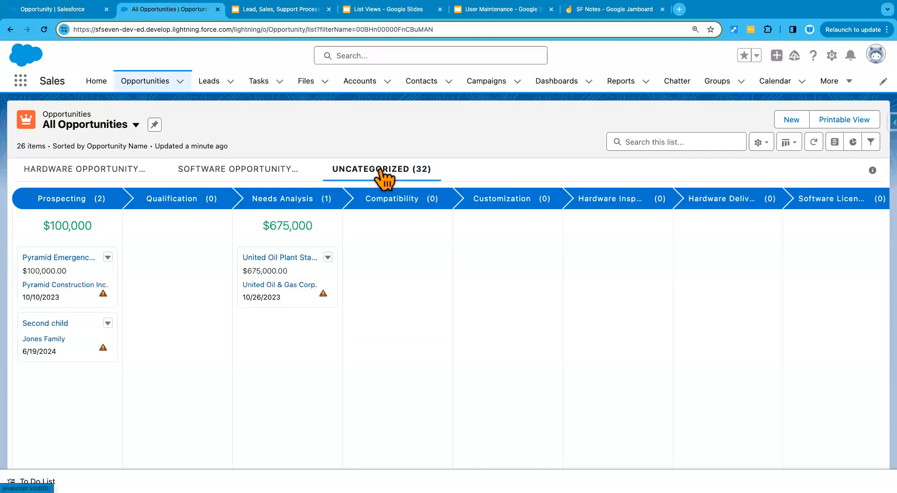
{"action": "scroll", "coordinate": [391, 336], "scroll_direction": "right", "scroll_amount": 15}
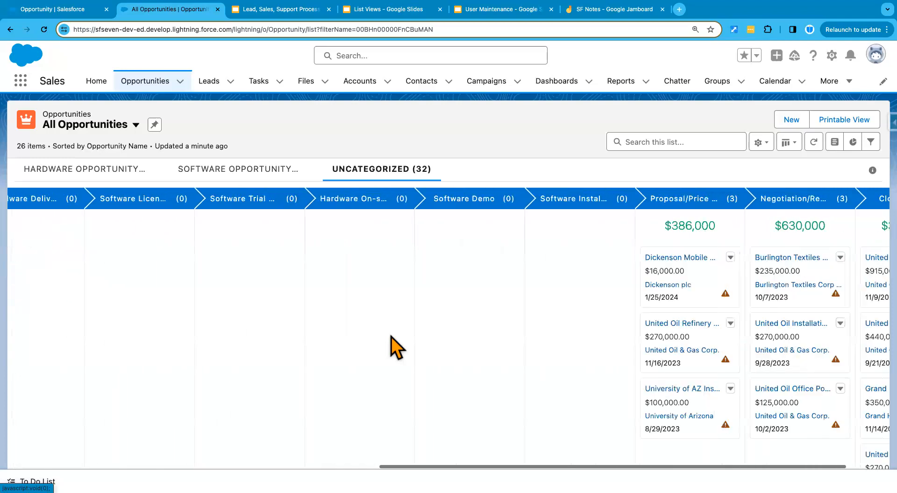
{"action": "scroll", "coordinate": [392, 344], "scroll_direction": "right", "scroll_amount": 2}
{"action": "scroll", "coordinate": [393, 345], "scroll_direction": "left", "scroll_amount": 15}
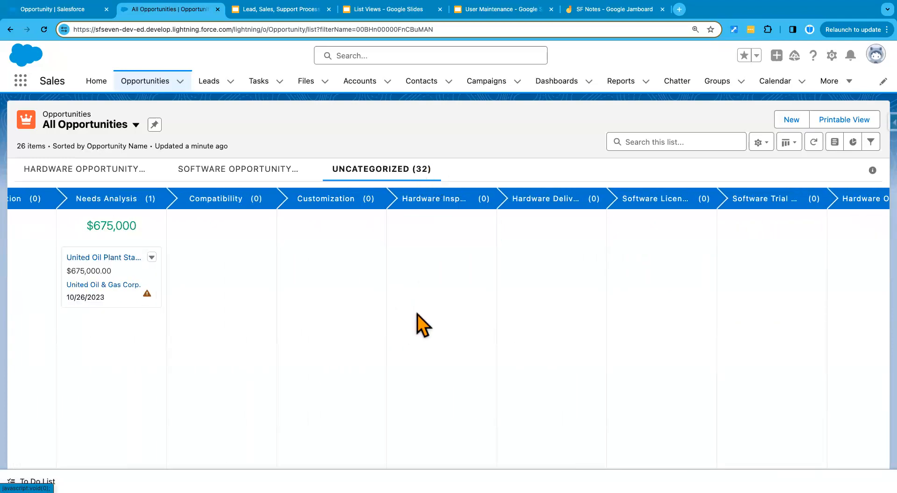
{"action": "scroll", "coordinate": [422, 326], "scroll_direction": "left", "scroll_amount": 5}
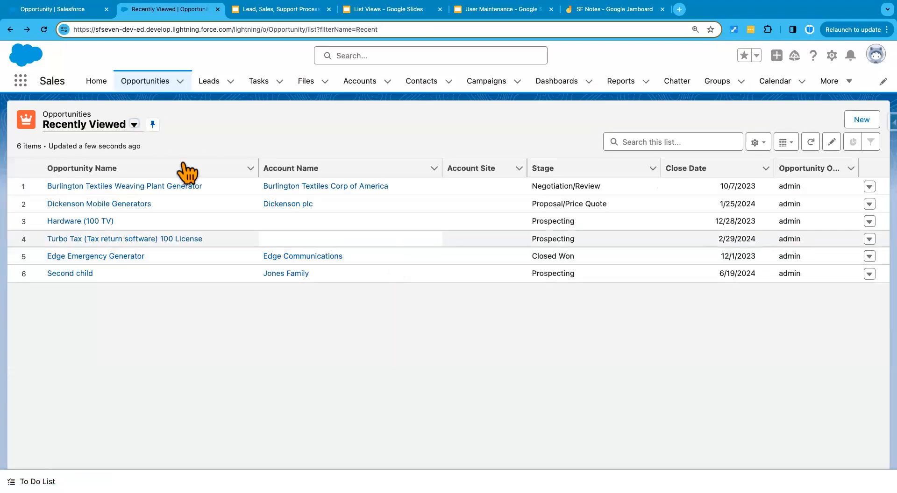
Dismiss the accounts Kanban settings, reopen the All Opportunities Kanban board and examine its stages through Closed Won
{"action": "left_click", "coordinate": [10, 30]}
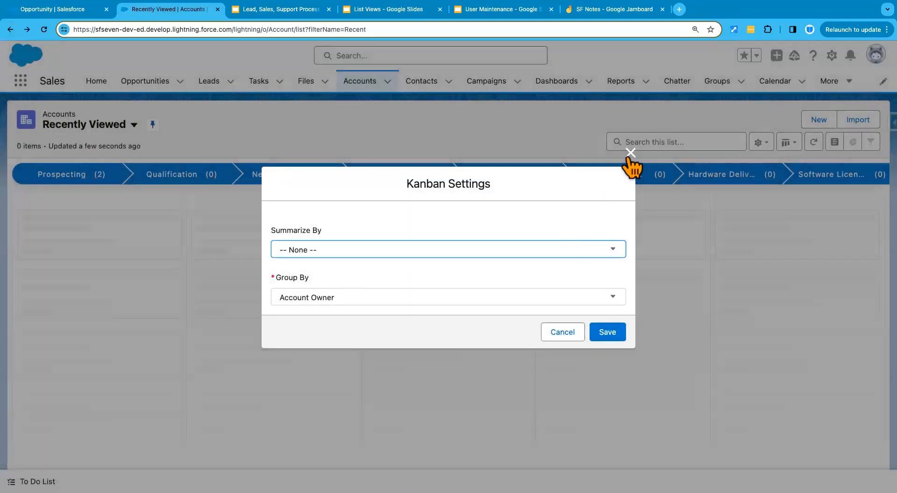
{"action": "left_click", "coordinate": [629, 153]}
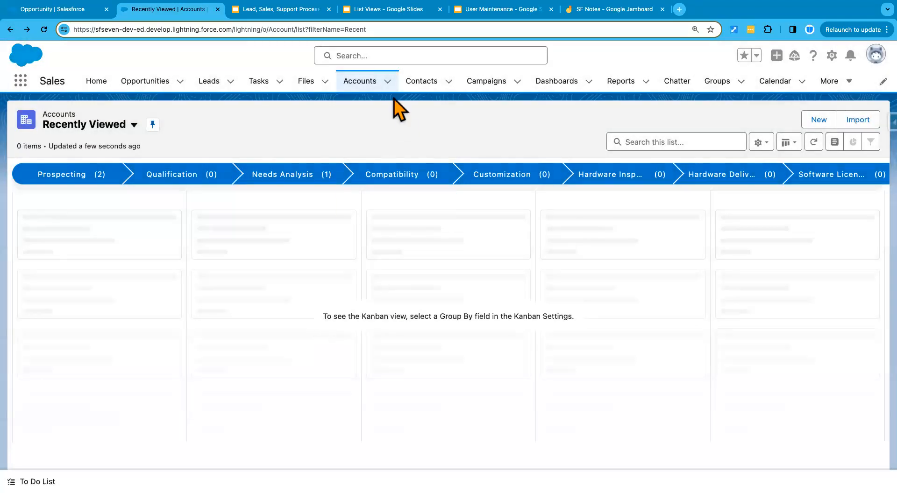
{"action": "left_click", "coordinate": [149, 86]}
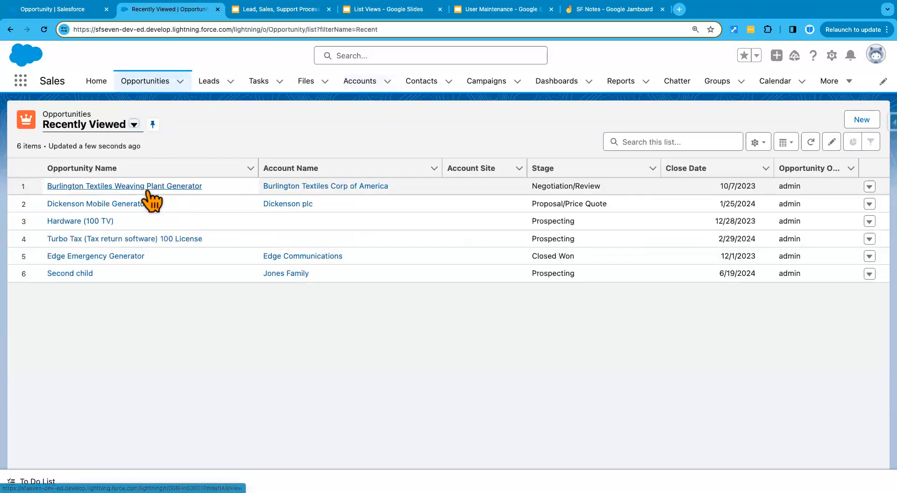
{"action": "left_click", "coordinate": [134, 126]}
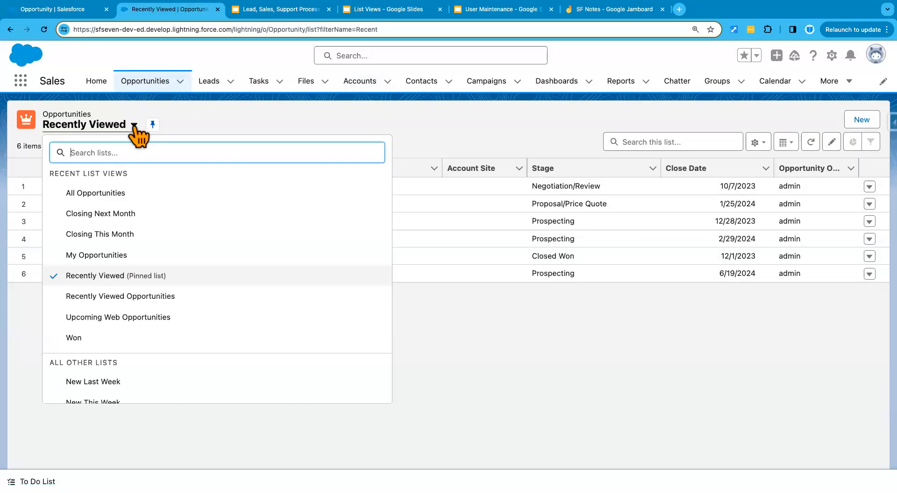
{"action": "left_click", "coordinate": [123, 193]}
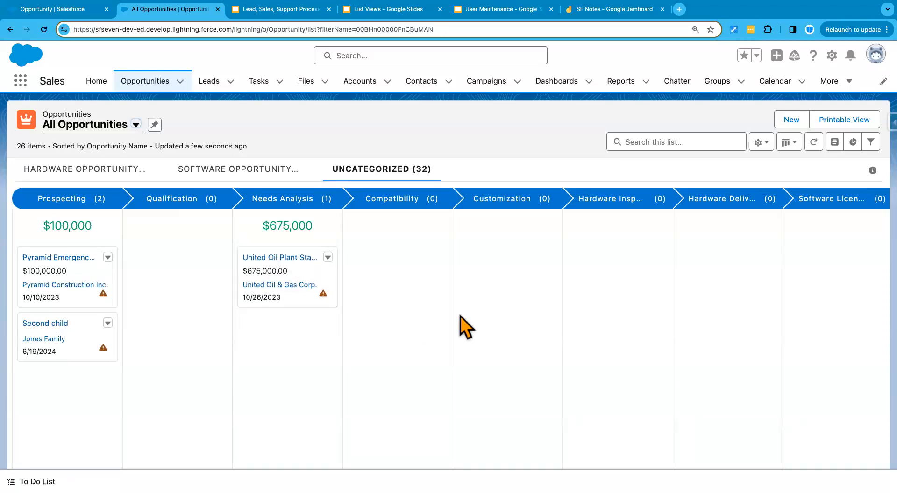
{"action": "scroll", "coordinate": [460, 316], "scroll_direction": "right", "scroll_amount": 5}
{"action": "scroll", "coordinate": [461, 315], "scroll_direction": "right", "scroll_amount": 5}
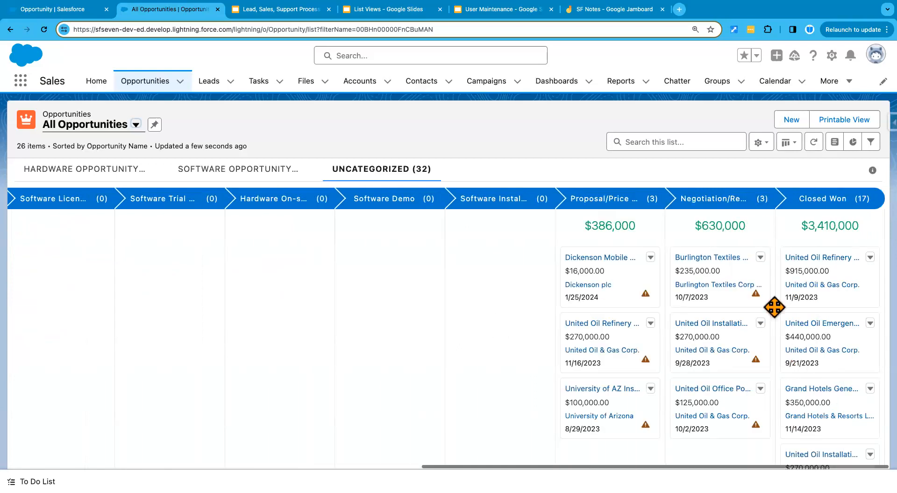
Look through the Closed Won opportunities and check the Summarize By and Group By fields in the Kanban settings
{"action": "scroll", "coordinate": [775, 337], "scroll_direction": "down", "scroll_amount": 10}
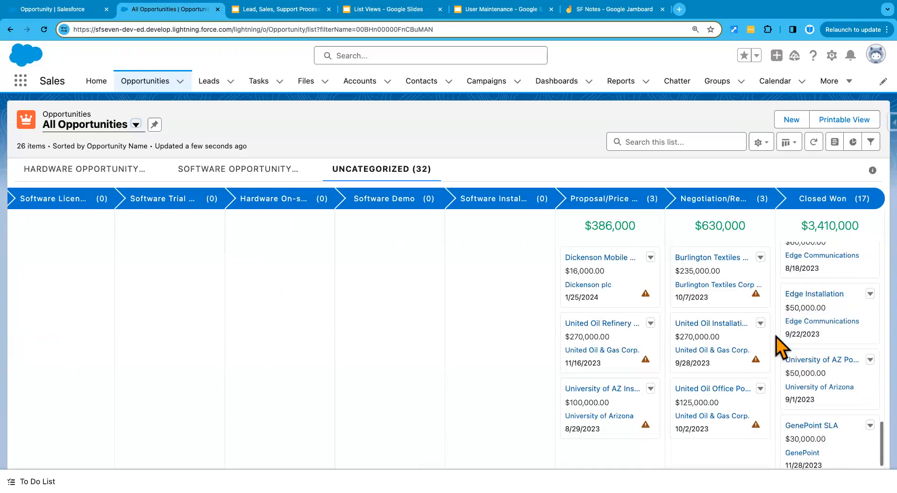
{"action": "scroll", "coordinate": [775, 336], "scroll_direction": "up", "scroll_amount": 5}
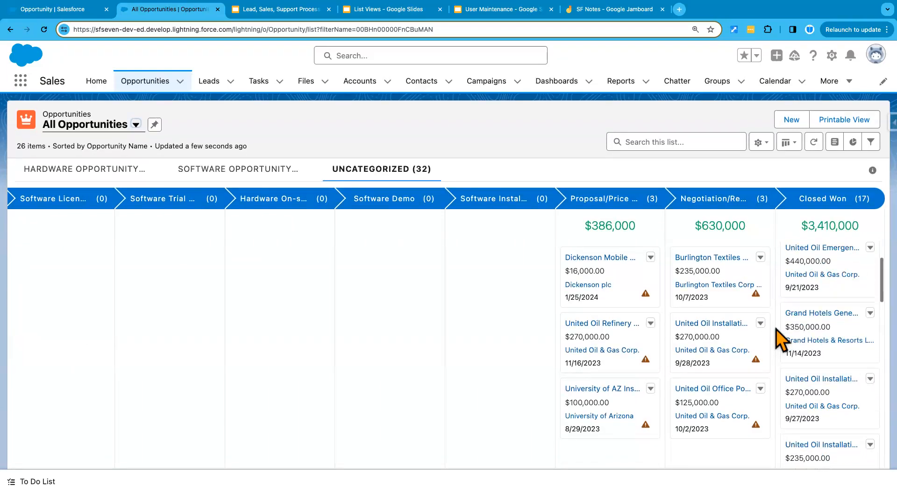
{"action": "left_click", "coordinate": [788, 142]}
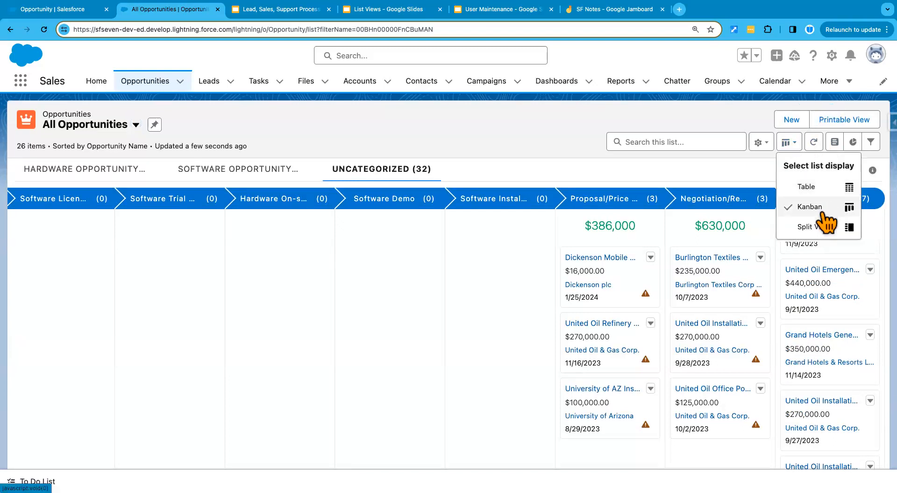
{"action": "left_click", "coordinate": [764, 143]}
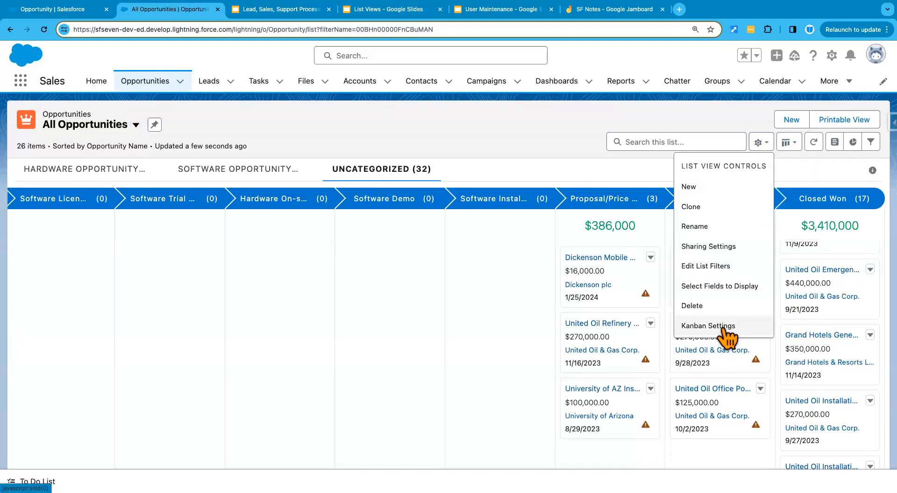
{"action": "left_click", "coordinate": [723, 327]}
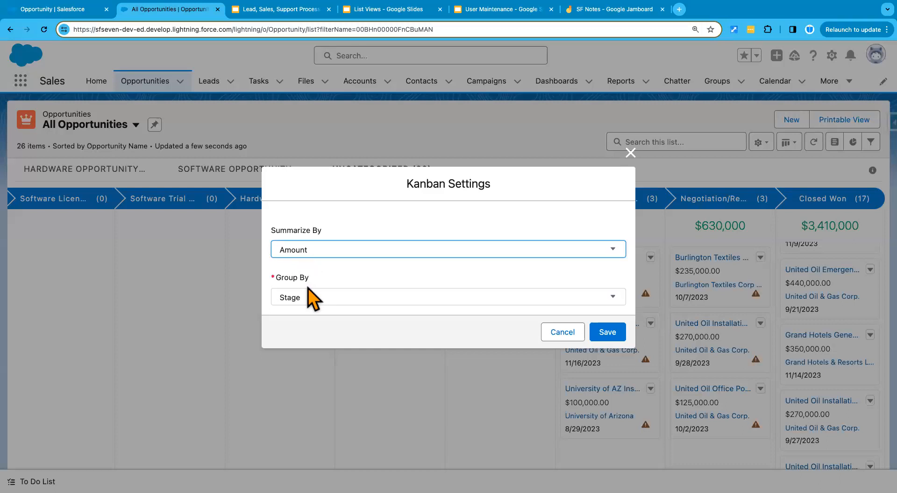
{"action": "left_click", "coordinate": [563, 333]}
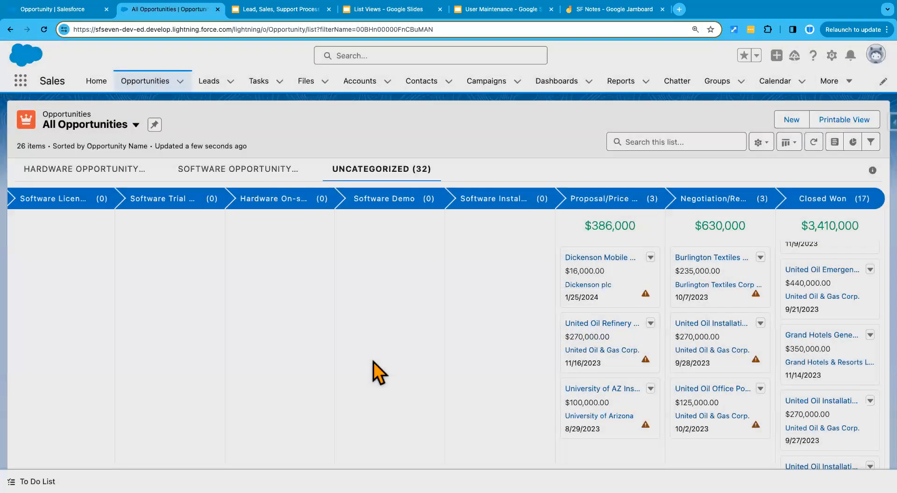
Compare the Kanban settings' grouping and summary fields with the board's stage columns and the amount total under Prospecting
{"action": "scroll", "coordinate": [379, 374], "scroll_direction": "left", "scroll_amount": 15}
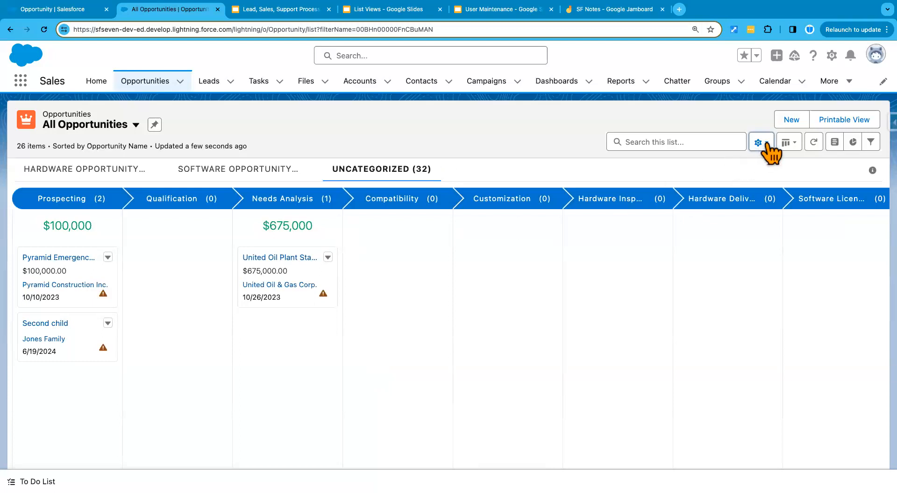
{"action": "left_click", "coordinate": [761, 142]}
{"action": "left_click", "coordinate": [722, 326]}
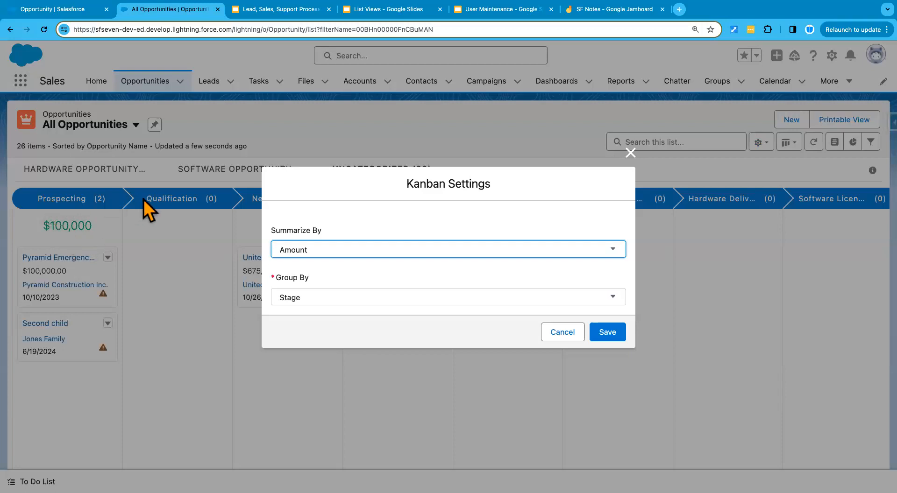
{"action": "left_click", "coordinate": [630, 153]}
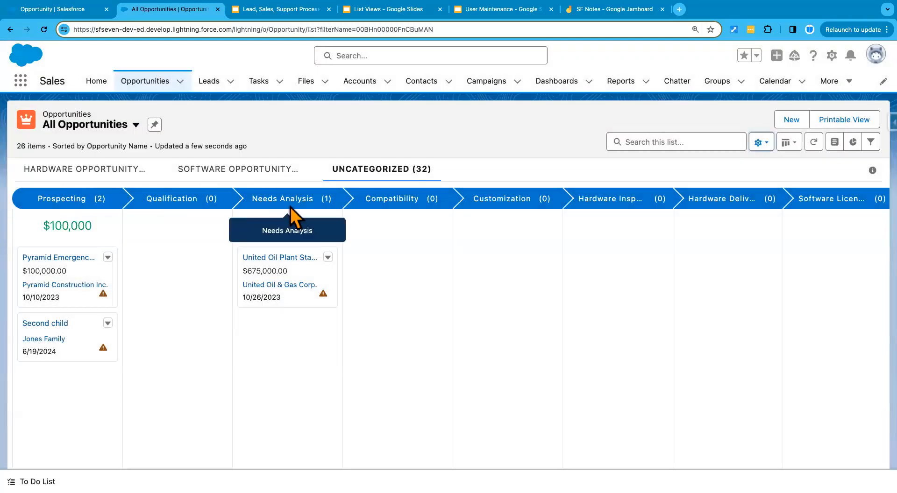
{"action": "left_click", "coordinate": [760, 143]}
{"action": "left_click", "coordinate": [699, 324]}
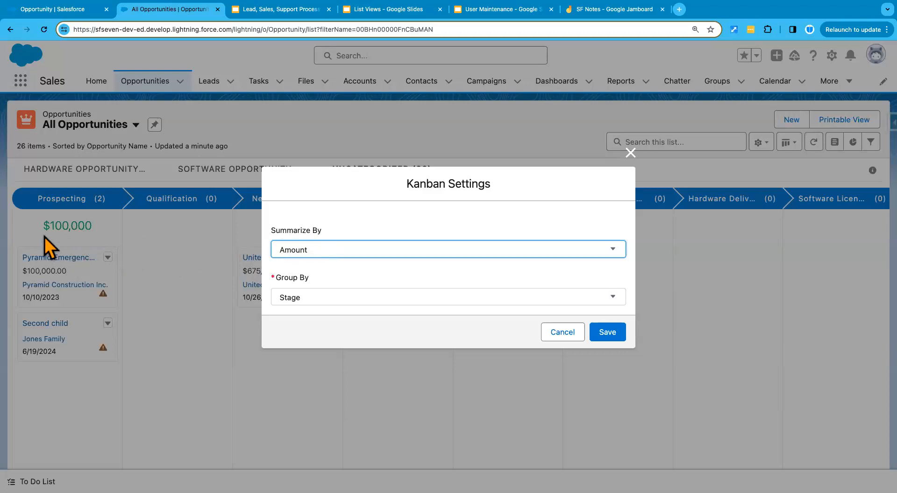
{"action": "left_click", "coordinate": [561, 333]}
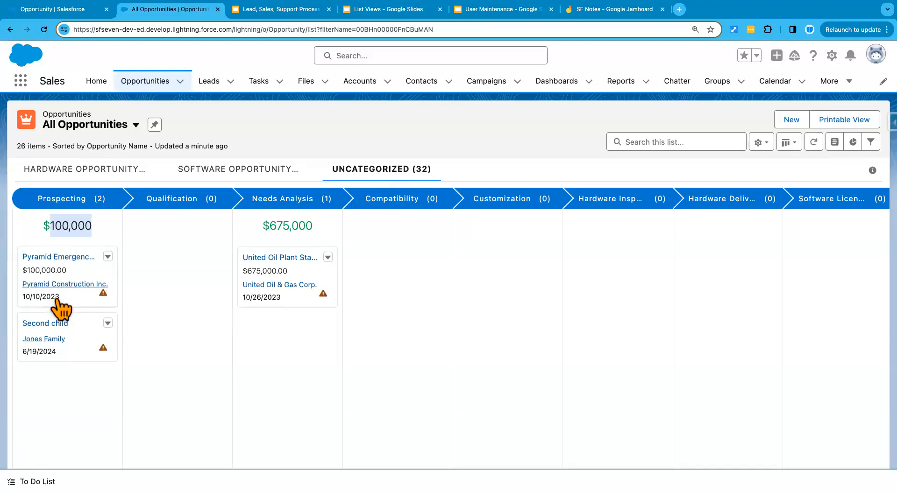
Open the Second child opportunity from the Prospecting stage, set its Amount to 500,000 and save
{"action": "left_click", "coordinate": [47, 323]}
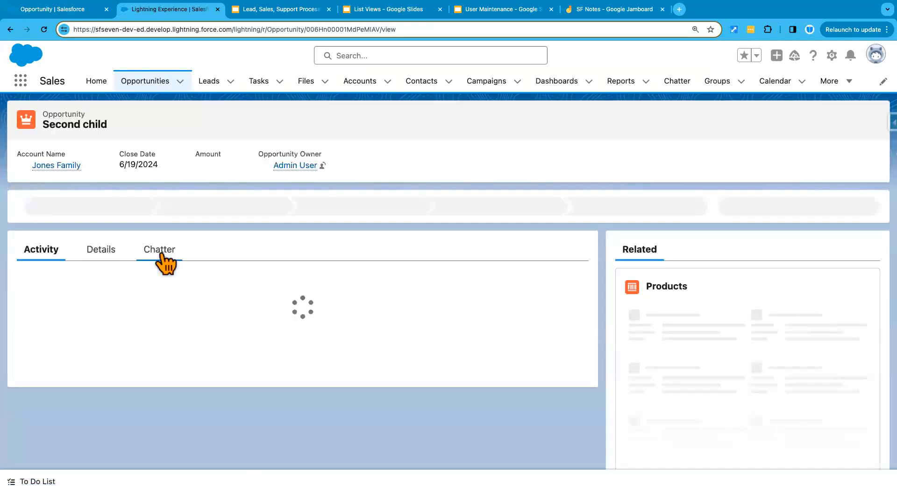
{"action": "left_click", "coordinate": [100, 257]}
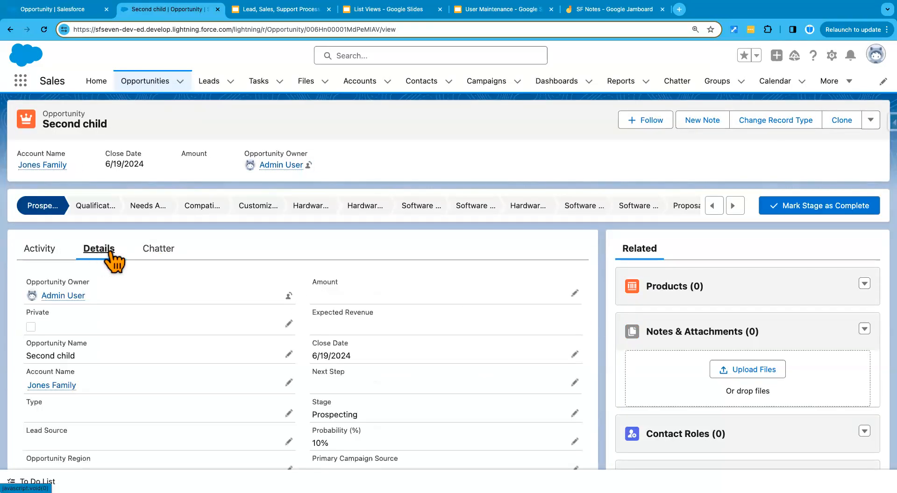
{"action": "left_click", "coordinate": [575, 295]}
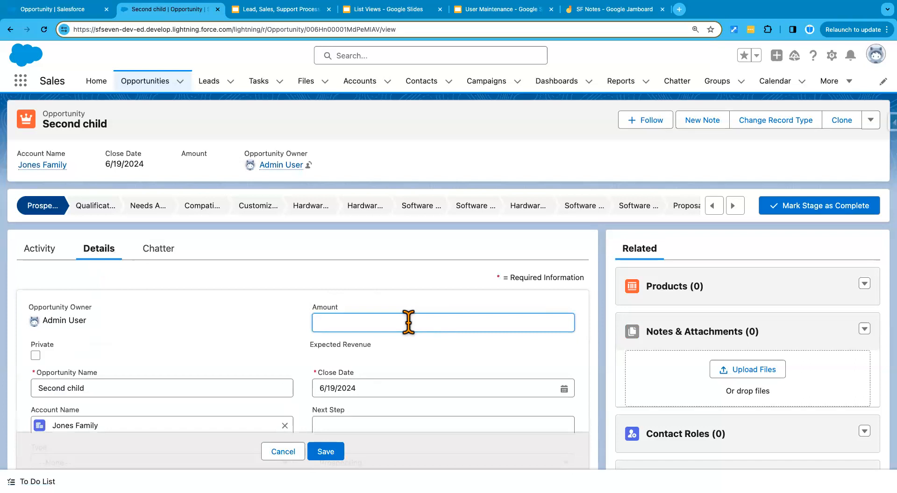
{"action": "type", "text": "500"}
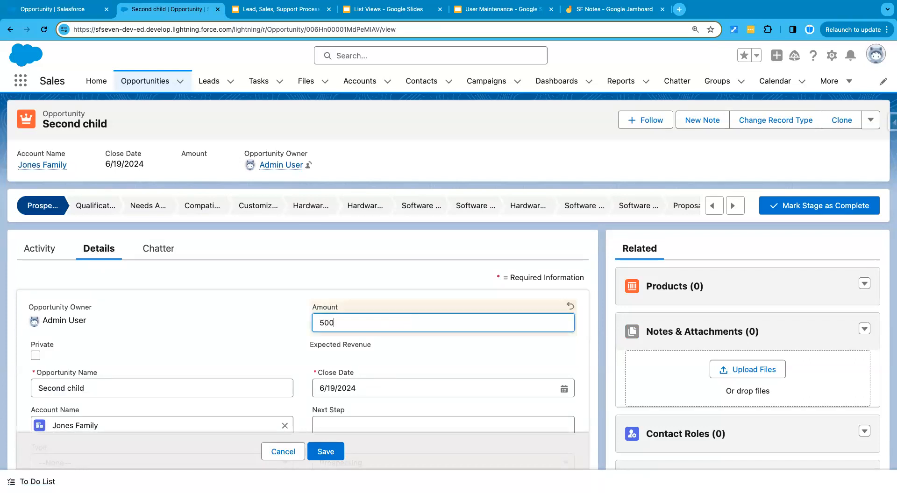
{"action": "left_click", "coordinate": [455, 362]}
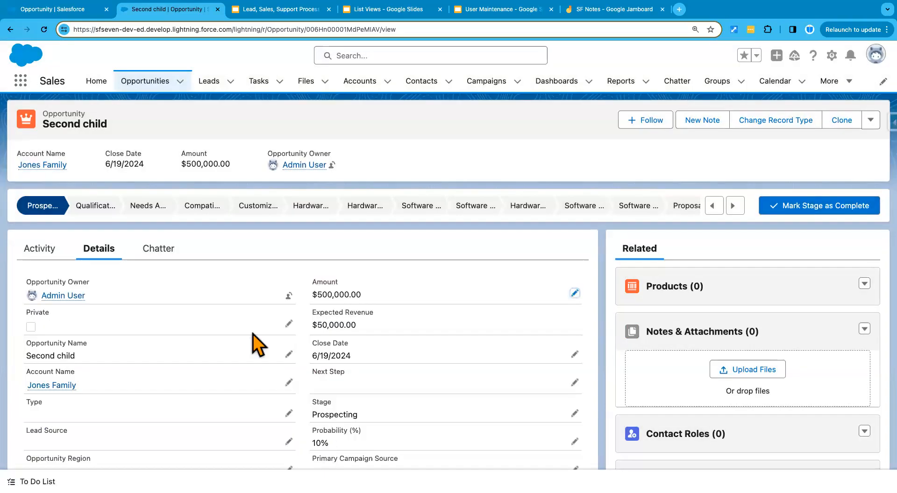
Return to the All Opportunities Kanban board and check the summed amount of the Prospecting stage
{"action": "left_click", "coordinate": [156, 84]}
{"action": "left_click", "coordinate": [134, 124]}
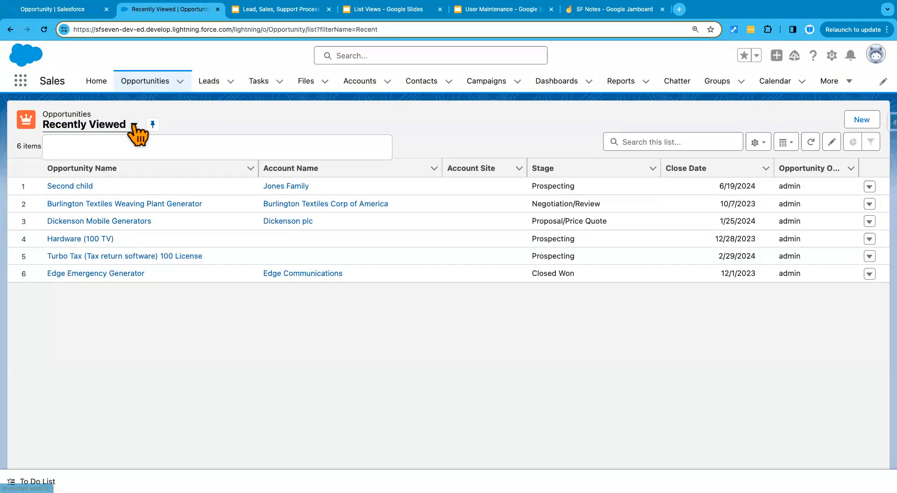
{"action": "left_click", "coordinate": [109, 194]}
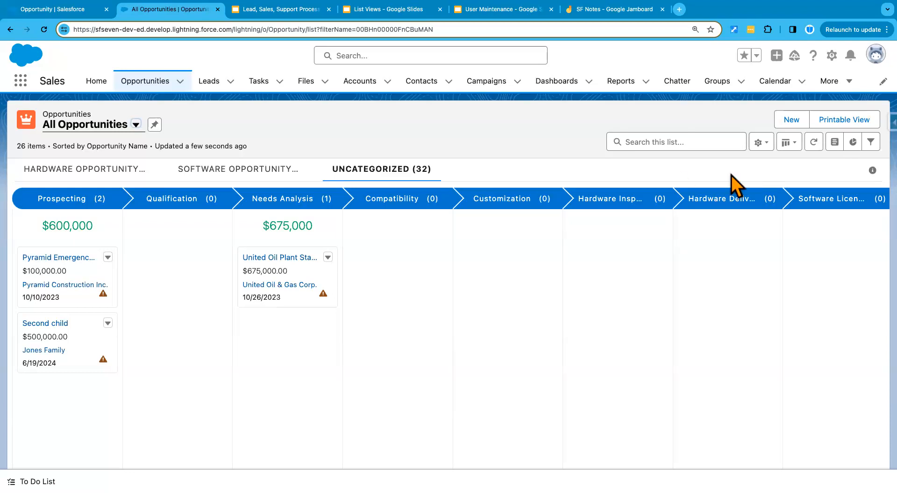
Switch the All Opportunities list to the Table display and refresh it
{"action": "left_click", "coordinate": [789, 142]}
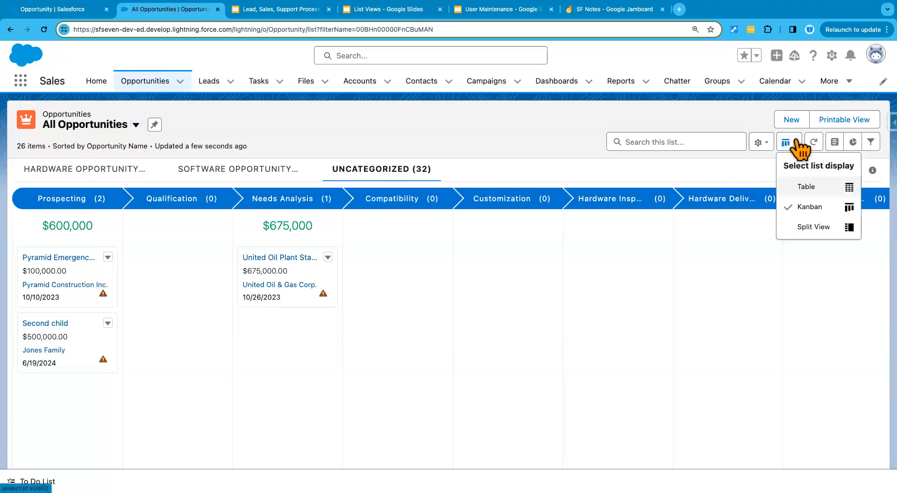
{"action": "left_click", "coordinate": [805, 185]}
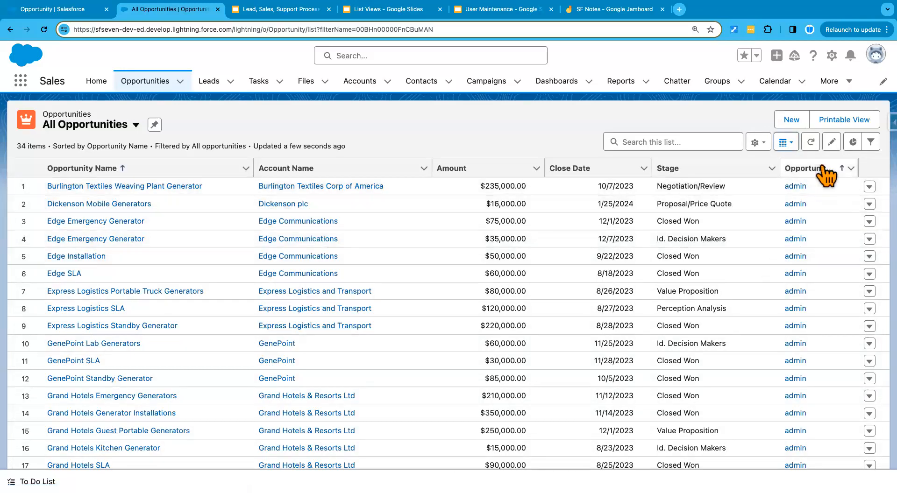
{"action": "left_click", "coordinate": [811, 142]}
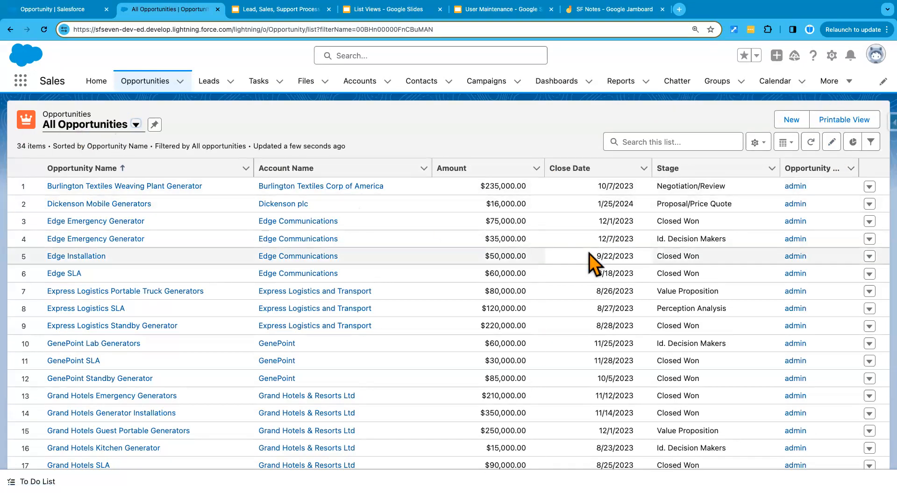
Add Opportunity Record Type to the visible fields of the All Opportunities list
{"action": "left_click", "coordinate": [762, 147]}
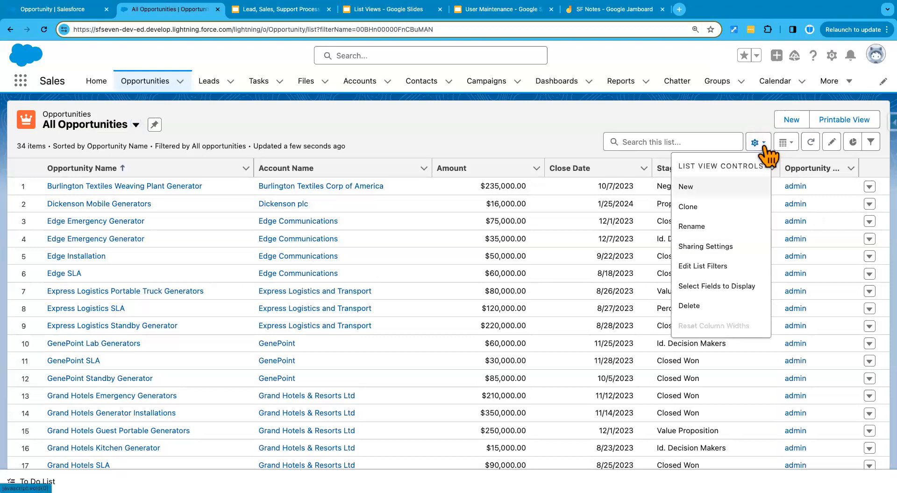
{"action": "left_click", "coordinate": [726, 287]}
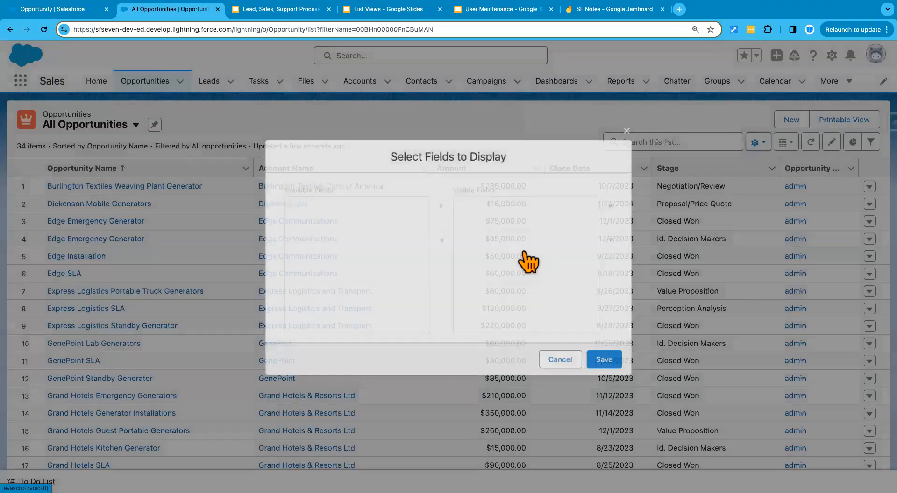
{"action": "scroll", "coordinate": [352, 286], "scroll_direction": "down", "scroll_amount": 3}
{"action": "scroll", "coordinate": [350, 288], "scroll_direction": "down", "scroll_amount": 5}
{"action": "scroll", "coordinate": [359, 306], "scroll_direction": "down", "scroll_amount": 1}
{"action": "left_click", "coordinate": [360, 301]}
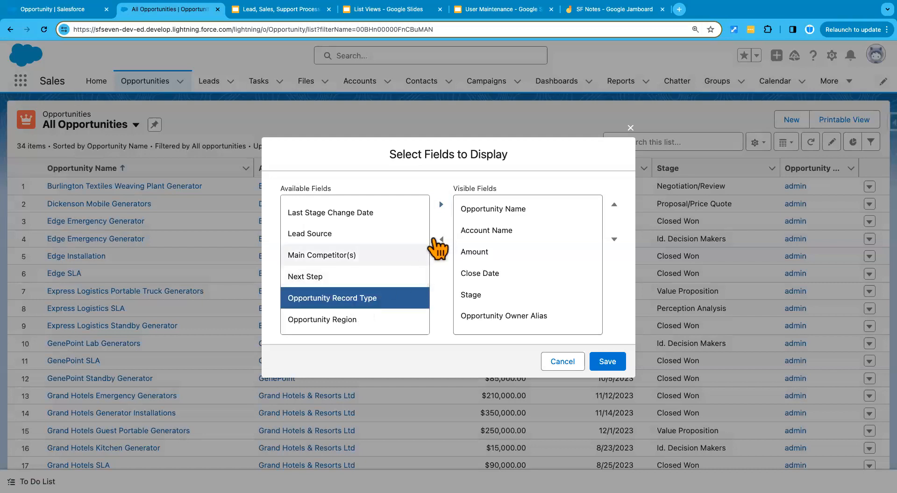
{"action": "left_click", "coordinate": [441, 204]}
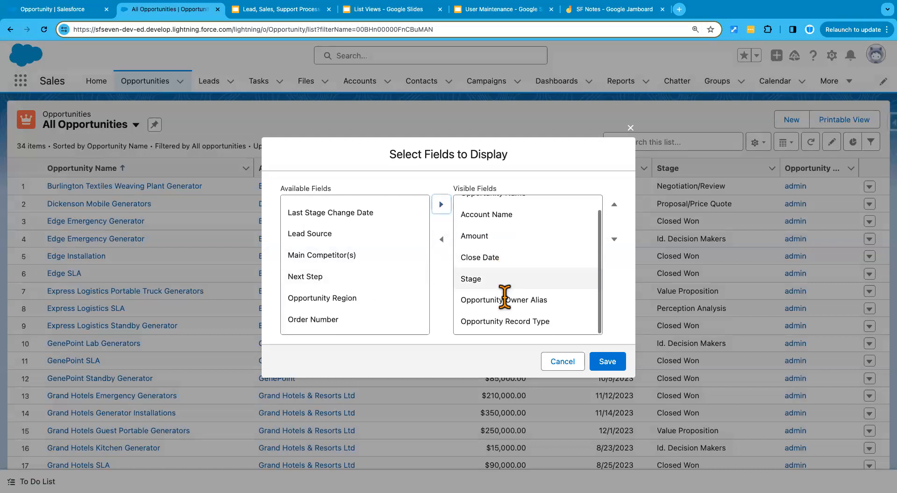
Move Opportunity Record Type directly below Account Name in the visible fields and save the field selection
{"action": "left_click", "coordinate": [518, 325]}
{"action": "left_click", "coordinate": [615, 208]}
{"action": "left_click", "coordinate": [615, 207]}
{"action": "left_click", "coordinate": [615, 208]}
{"action": "left_click", "coordinate": [615, 208]}
{"action": "scroll", "coordinate": [571, 299], "scroll_direction": "up", "scroll_amount": 1}
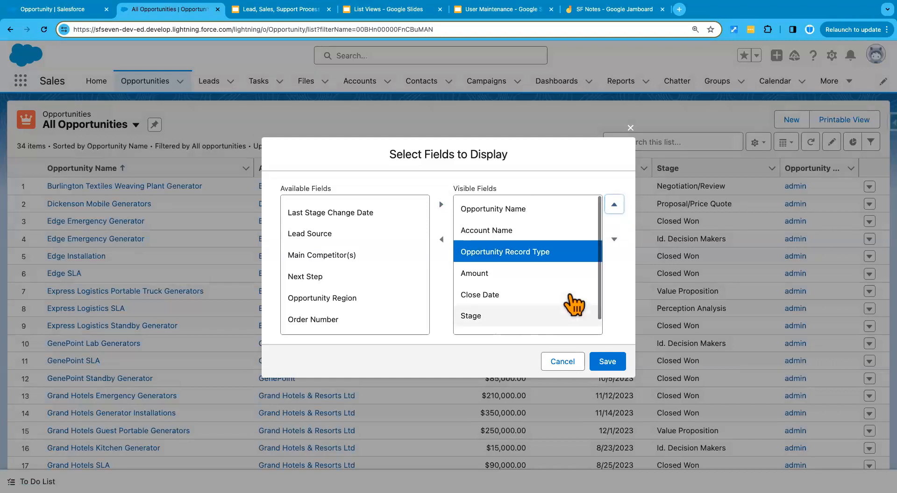
{"action": "left_click", "coordinate": [607, 363]}
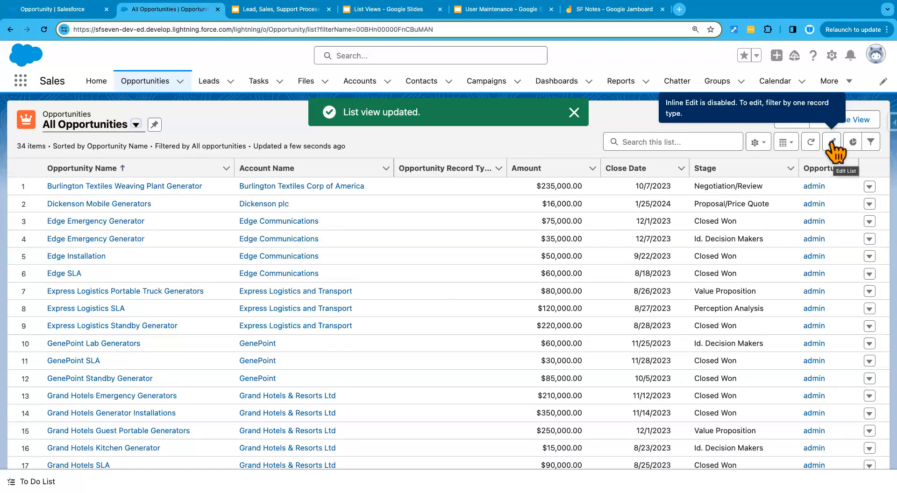
Check whether the list can be edited inline and examine the record types of the listed opportunities
{"action": "left_click", "coordinate": [835, 152]}
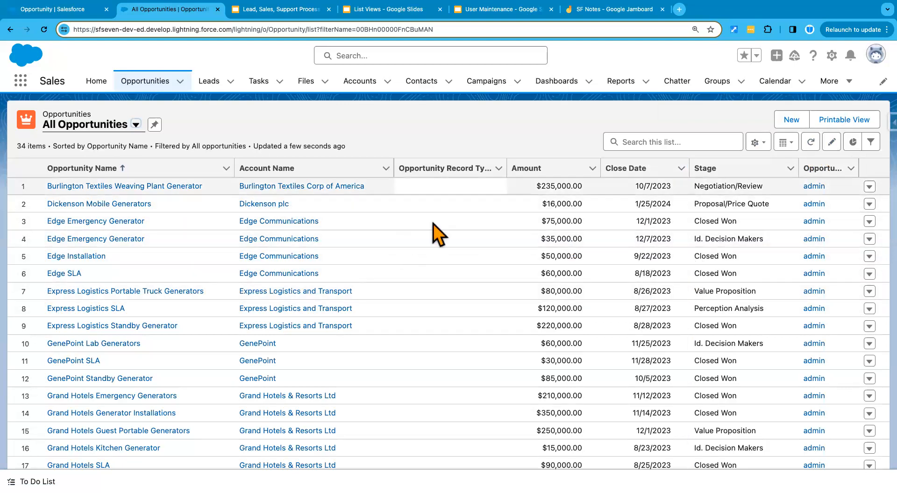
{"action": "scroll", "coordinate": [432, 257], "scroll_direction": "down", "scroll_amount": 6}
{"action": "scroll", "coordinate": [435, 262], "scroll_direction": "up", "scroll_amount": 3}
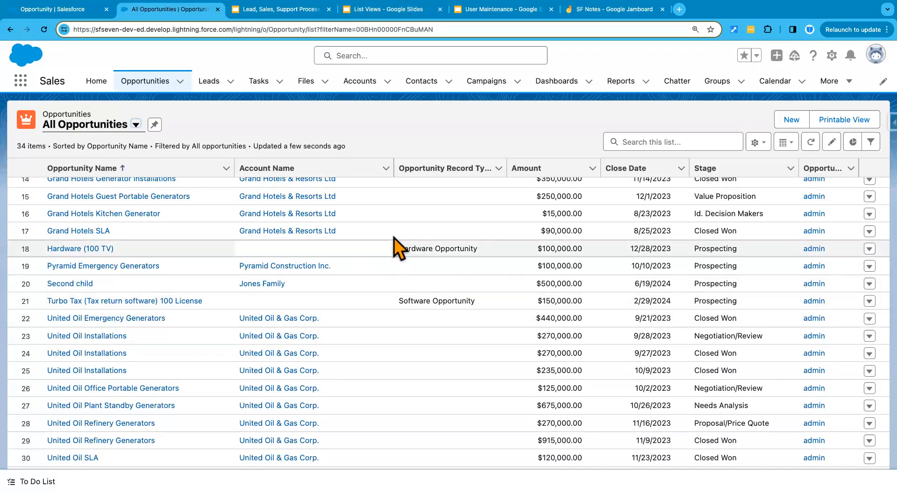
Create a new opportunity list view named Software Record Types that only its creator can see
{"action": "left_click", "coordinate": [759, 149]}
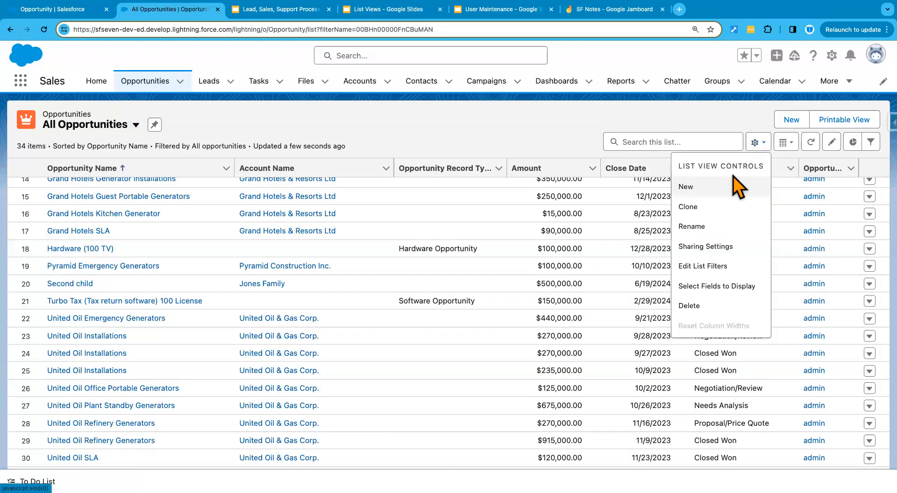
{"action": "left_click", "coordinate": [707, 190]}
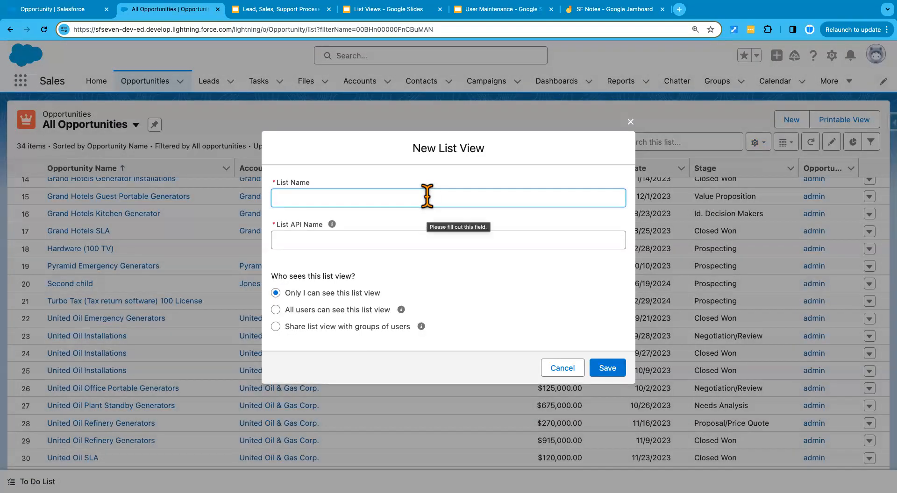
{"action": "type", "text": "Softwa"}
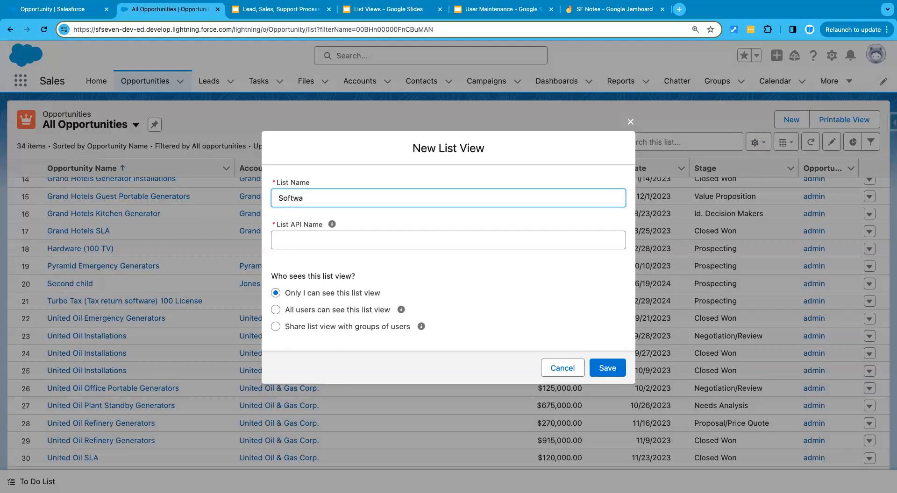
{"action": "type", "text": "re Record Types"}
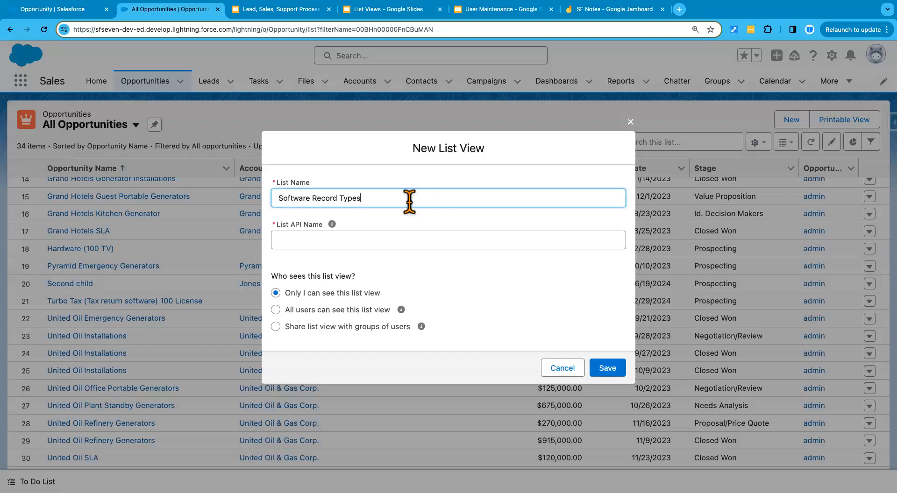
{"action": "left_click", "coordinate": [384, 221]}
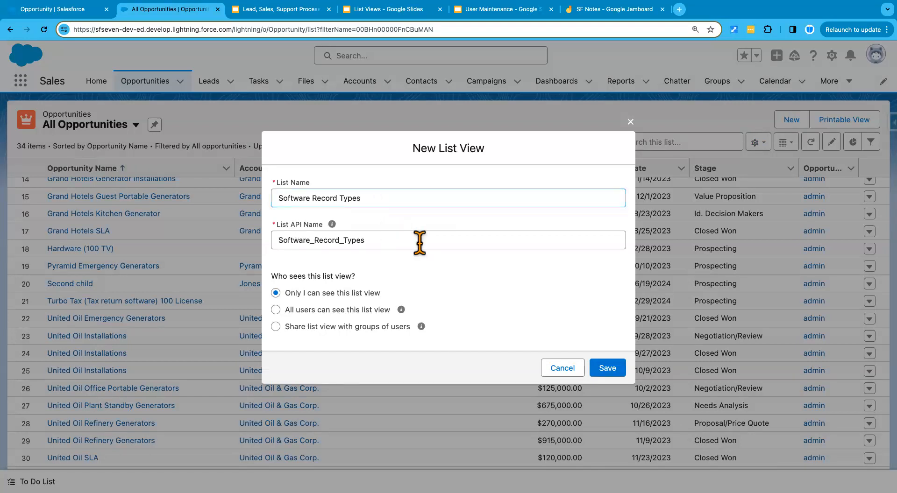
{"action": "left_click", "coordinate": [610, 367]}
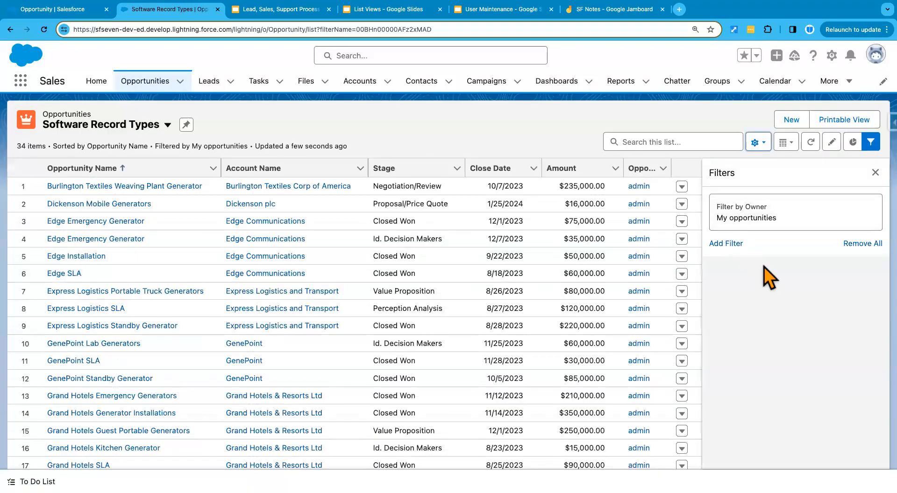
Change the owner filter of the Software Record Types list to All opportunities
{"action": "left_click", "coordinate": [757, 220]}
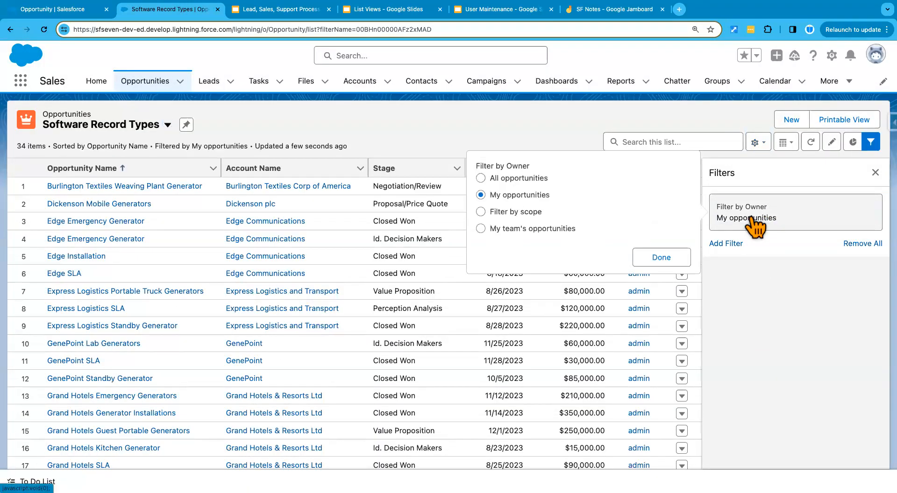
{"action": "left_click", "coordinate": [526, 179]}
{"action": "left_click", "coordinate": [660, 257]}
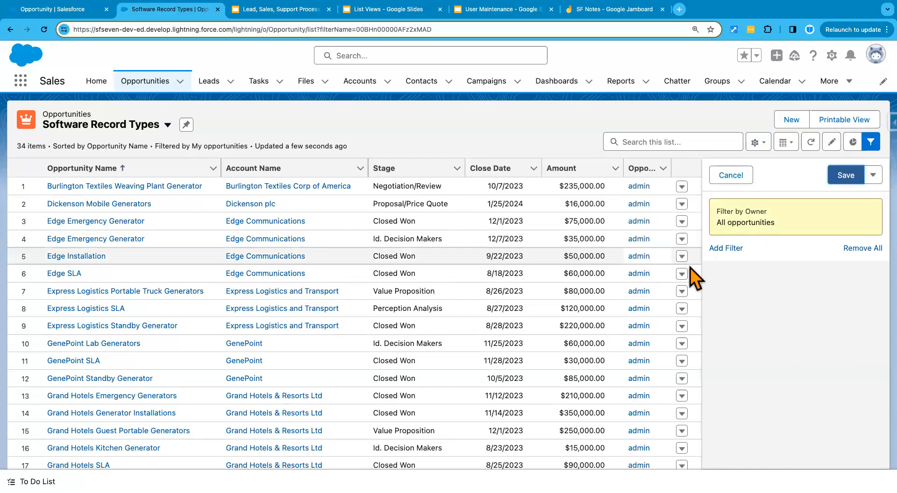
Add the filter Opportunity Record Type equals Software Opportunity, save the list view and close the filters
{"action": "left_click", "coordinate": [736, 254]}
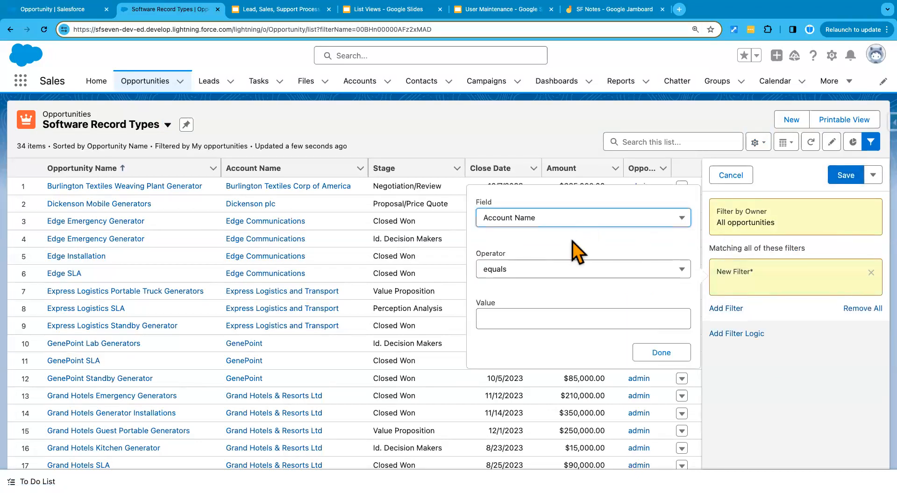
{"action": "left_click", "coordinate": [575, 220]}
{"action": "scroll", "coordinate": [582, 322], "scroll_direction": "down", "scroll_amount": 2}
{"action": "scroll", "coordinate": [583, 325], "scroll_direction": "down", "scroll_amount": 5}
{"action": "scroll", "coordinate": [583, 325], "scroll_direction": "down", "scroll_amount": 5}
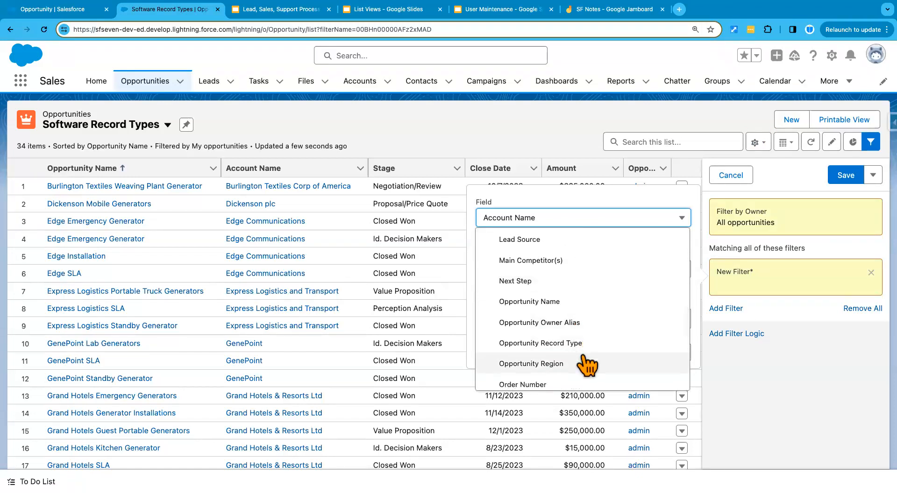
{"action": "left_click", "coordinate": [580, 343]}
{"action": "left_click", "coordinate": [563, 317]}
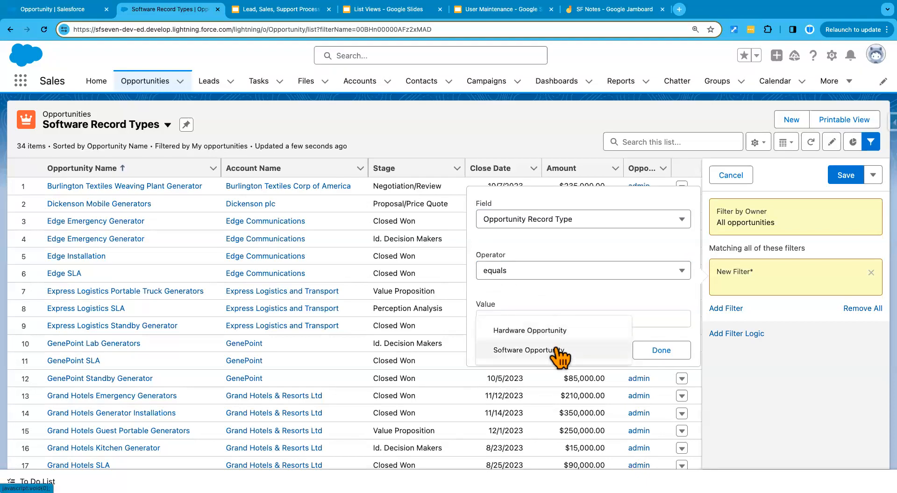
{"action": "left_click", "coordinate": [658, 351]}
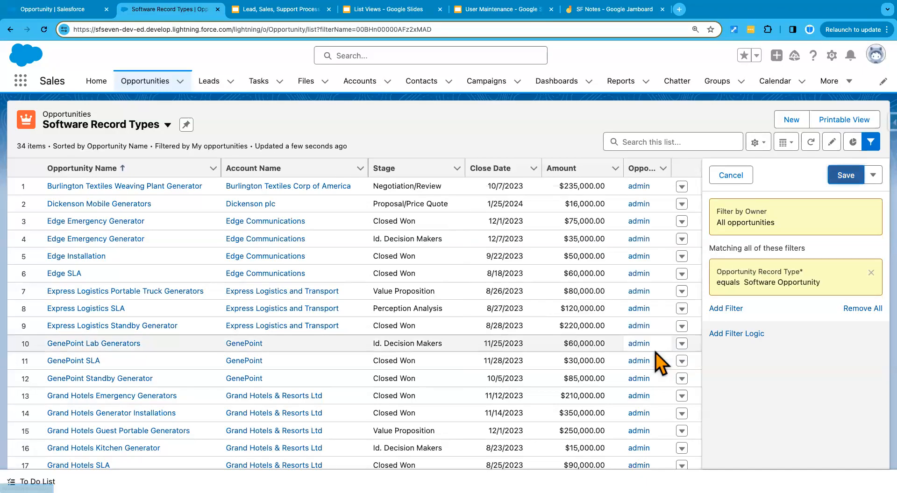
{"action": "left_click", "coordinate": [844, 176]}
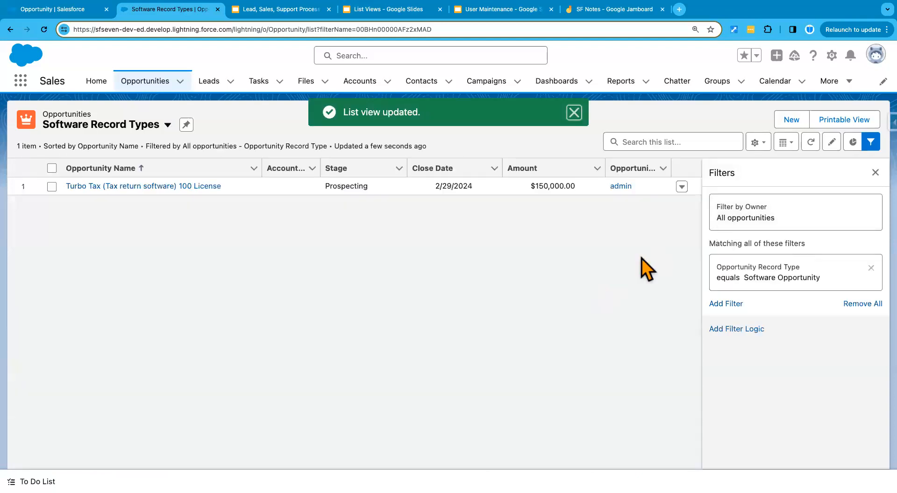
{"action": "left_click", "coordinate": [874, 173]}
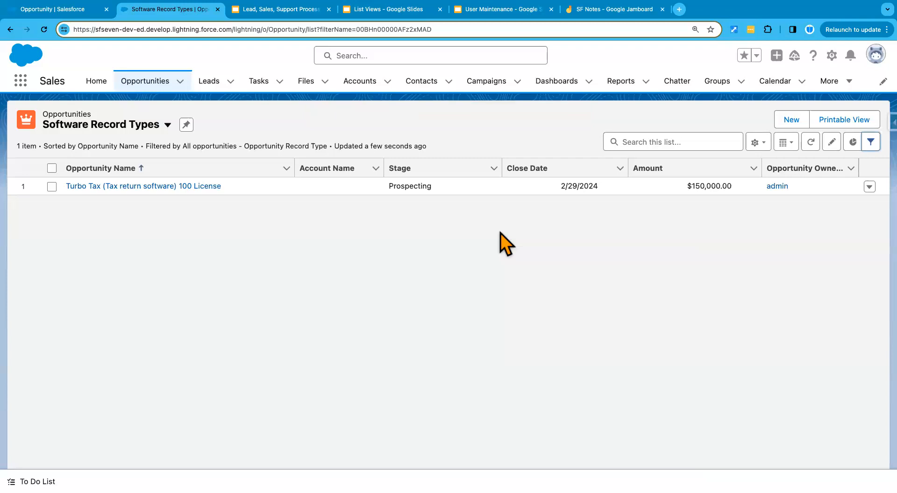
Edit the Turbo Tax opportunity inline, set its Account Name to Burlington Textiles Corp of America and save the change
{"action": "left_click", "coordinate": [831, 142]}
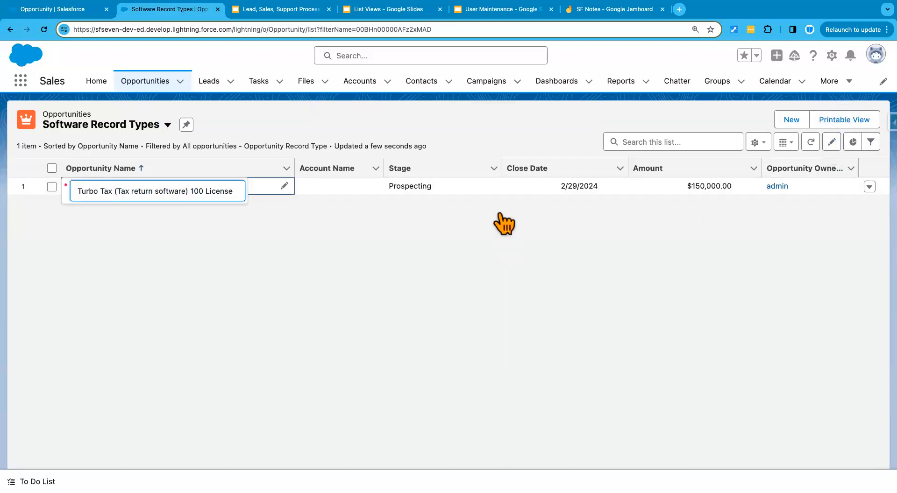
{"action": "left_click", "coordinate": [237, 214]}
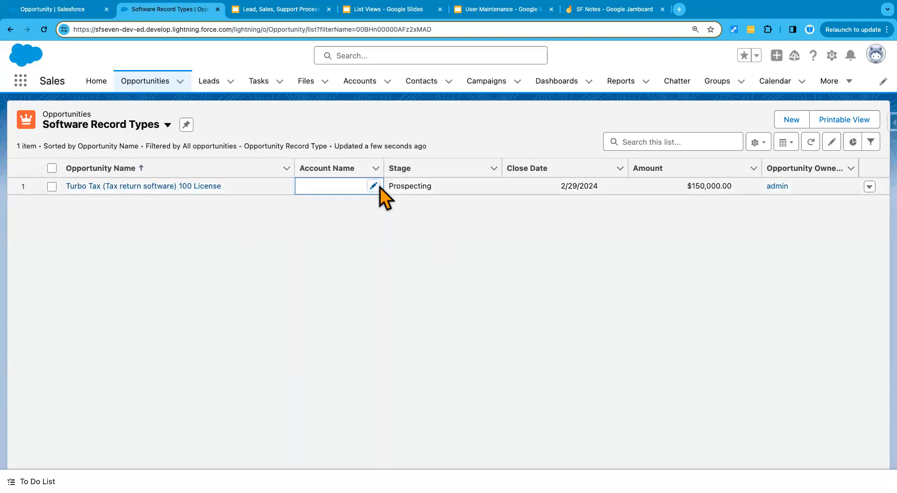
{"action": "left_click", "coordinate": [373, 186]}
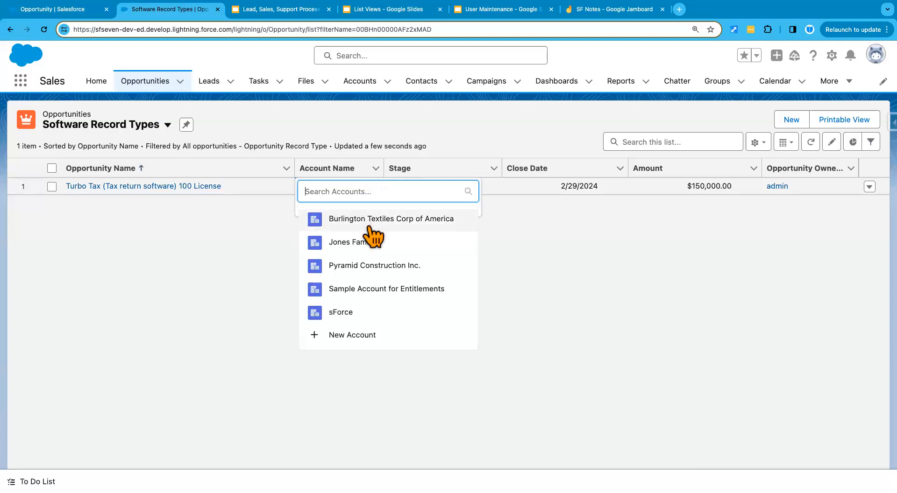
{"action": "left_click", "coordinate": [374, 217]}
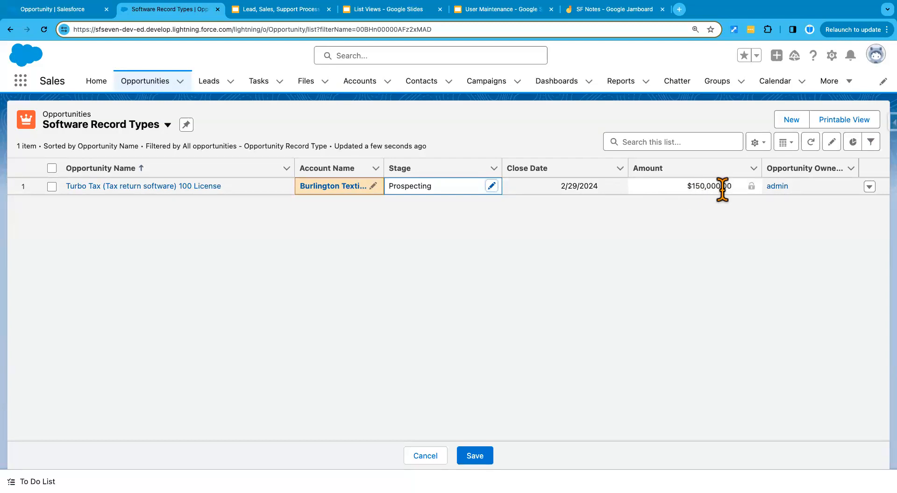
{"action": "left_click", "coordinate": [635, 214]}
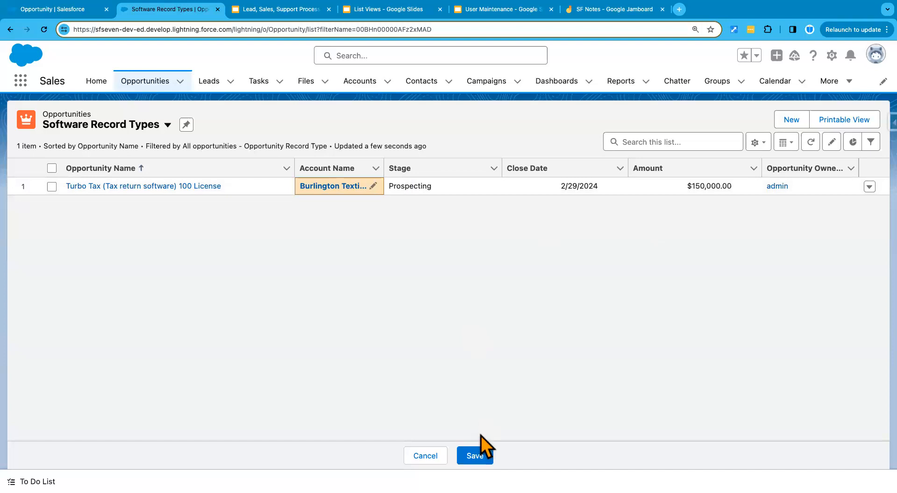
{"action": "left_click", "coordinate": [475, 456]}
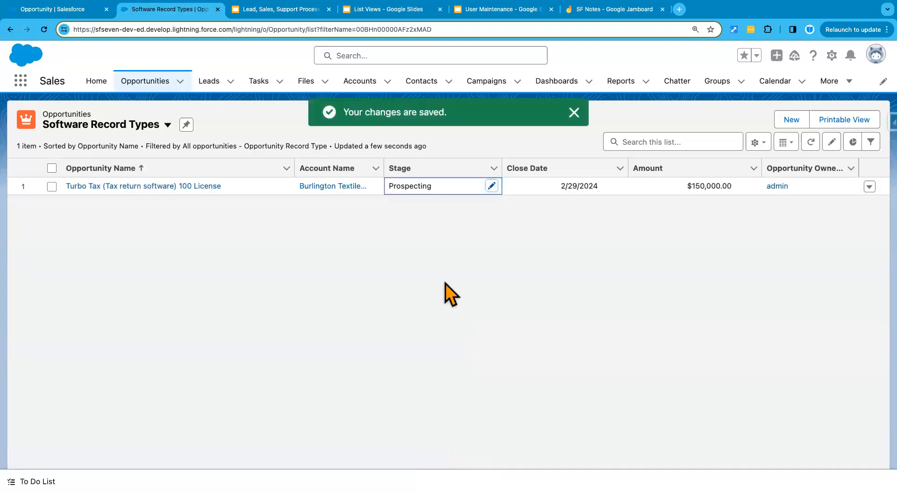
{"action": "left_click", "coordinate": [574, 112]}
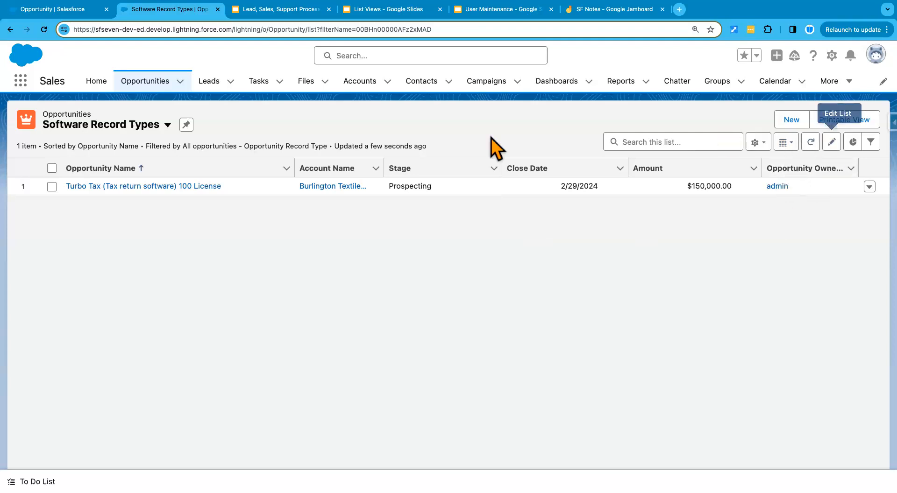
Create a new opportunity list view named All Other Opportunities that only its creator can see
{"action": "left_click", "coordinate": [757, 143]}
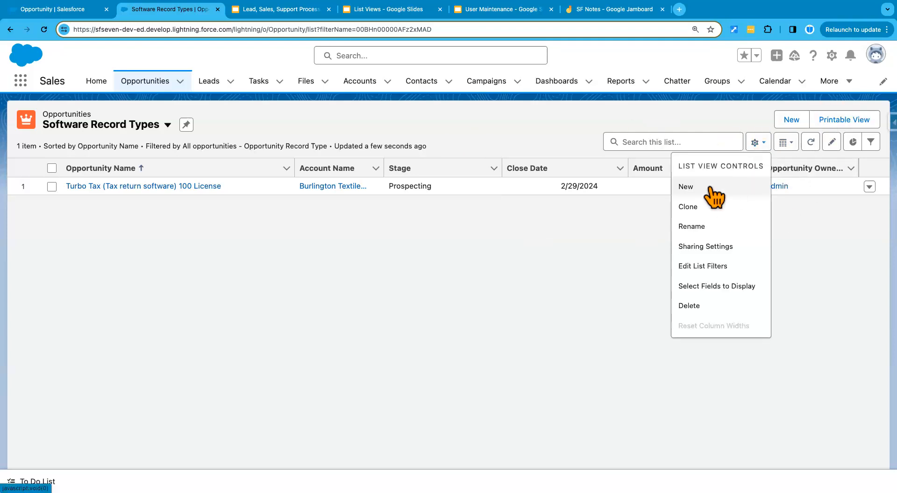
{"action": "left_click", "coordinate": [686, 187]}
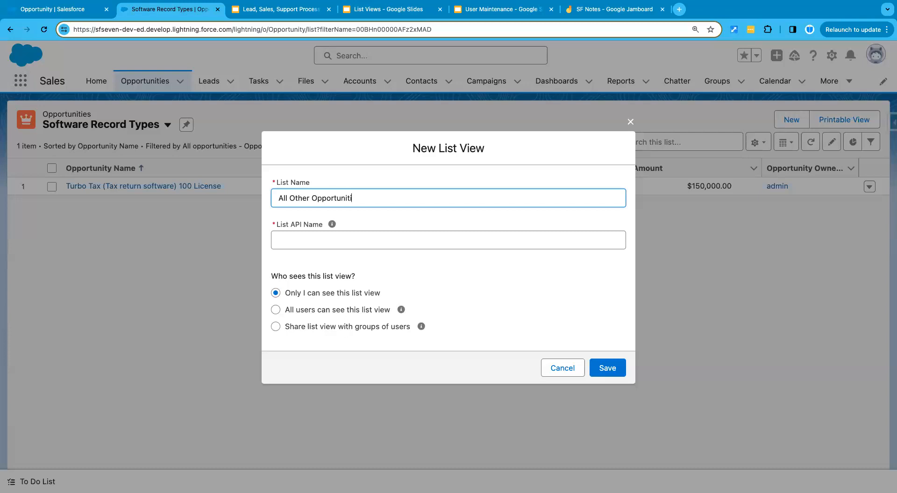
{"action": "left_click", "coordinate": [419, 217]}
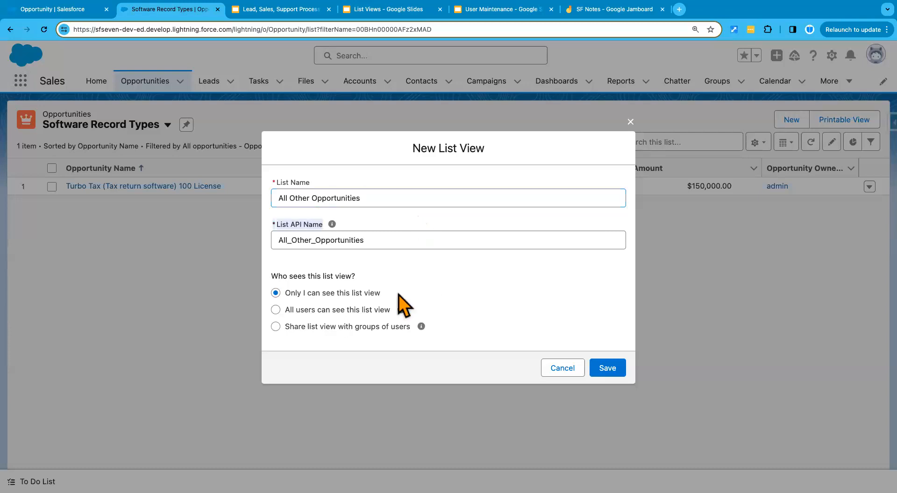
{"action": "left_click", "coordinate": [607, 371]}
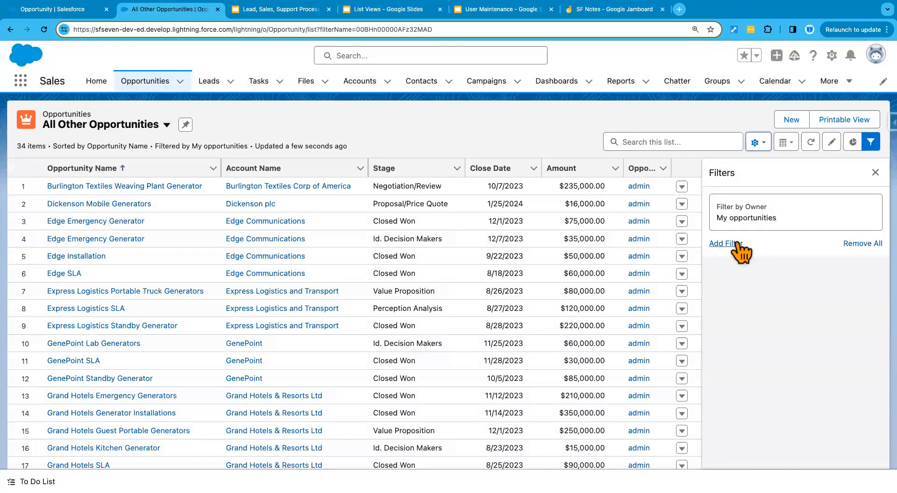
Change the owner filter of the All Other Opportunities list to All opportunities
{"action": "left_click", "coordinate": [746, 218]}
{"action": "left_click", "coordinate": [523, 179]}
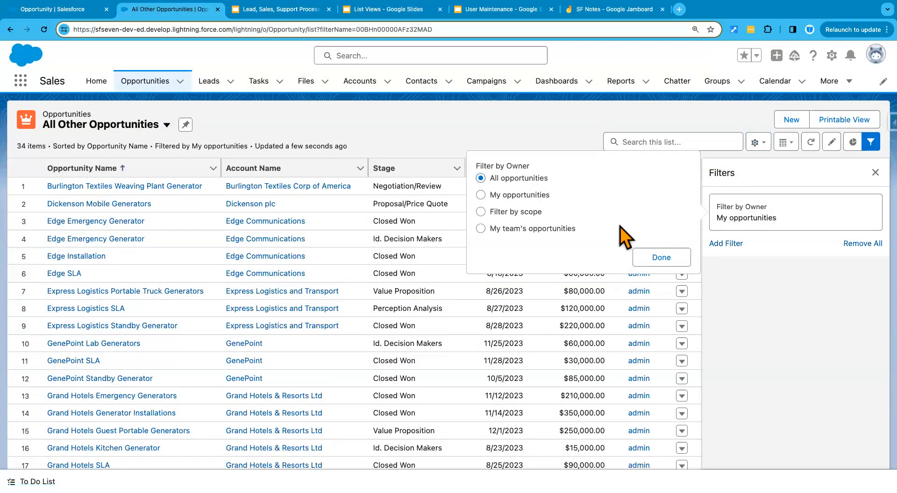
{"action": "left_click", "coordinate": [663, 261]}
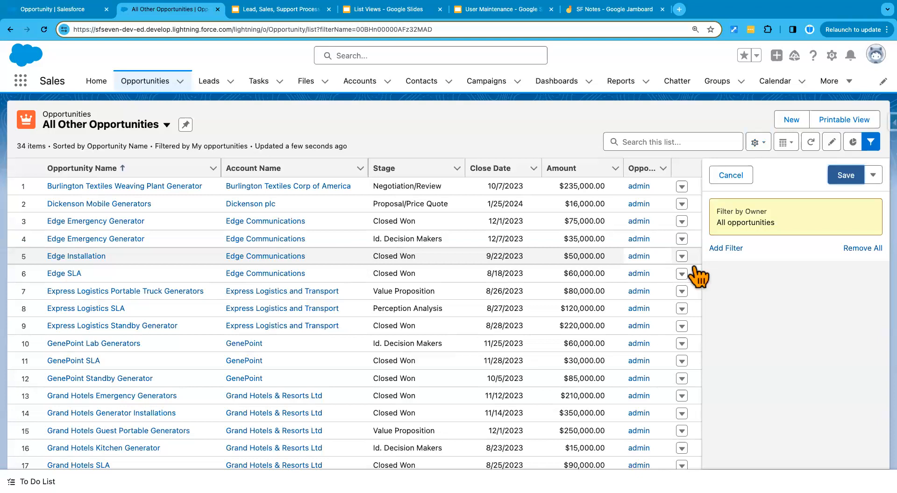
Add a new filter to the All Other Opportunities list based on the Opportunity Record Type field
{"action": "left_click", "coordinate": [726, 248]}
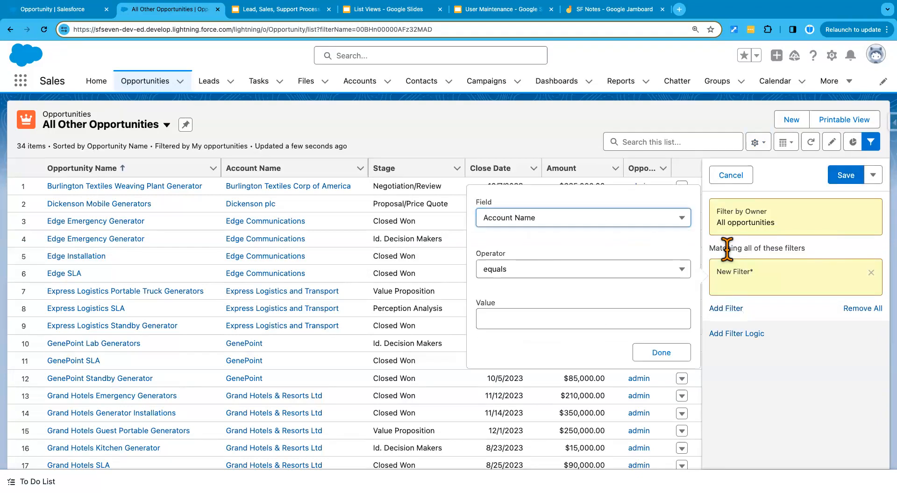
{"action": "left_click", "coordinate": [594, 219]}
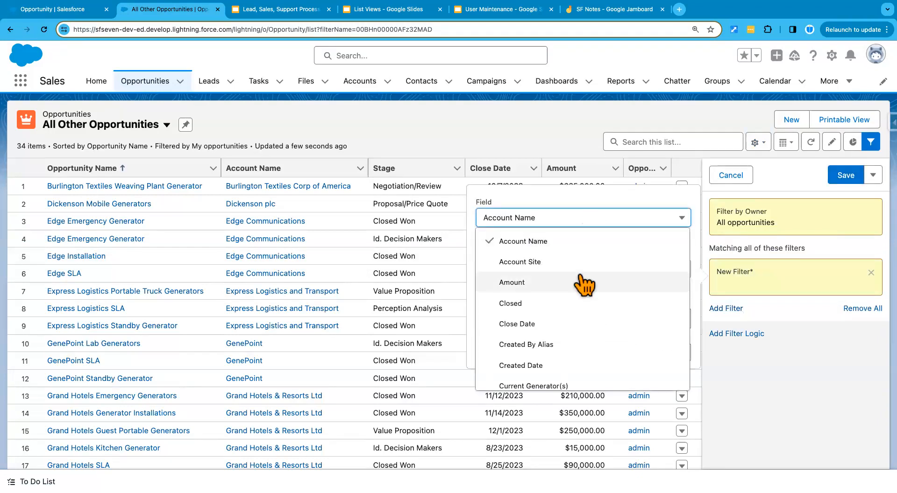
{"action": "scroll", "coordinate": [581, 320], "scroll_direction": "down", "scroll_amount": 3}
{"action": "scroll", "coordinate": [581, 323], "scroll_direction": "down", "scroll_amount": 5}
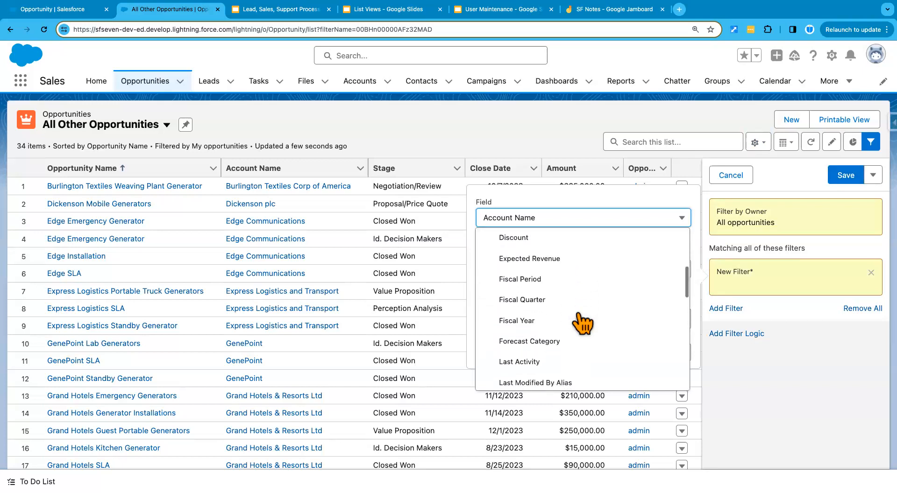
{"action": "scroll", "coordinate": [582, 322], "scroll_direction": "down", "scroll_amount": 3}
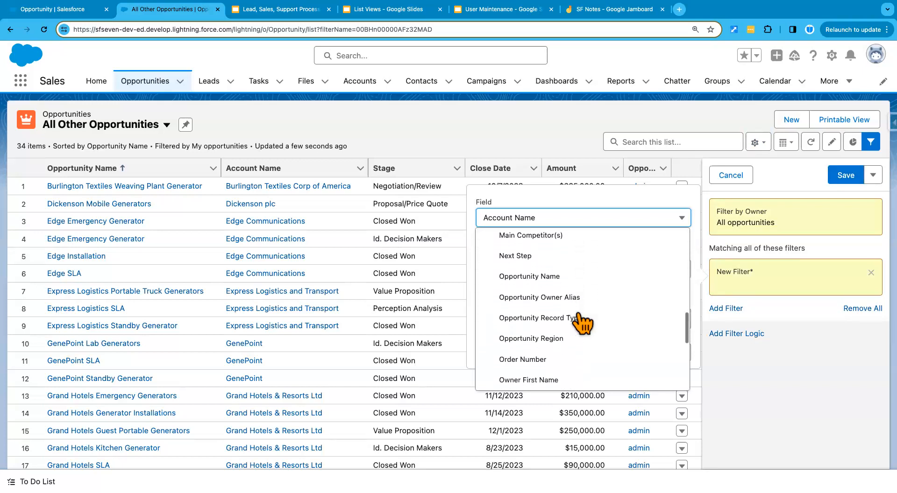
{"action": "left_click", "coordinate": [580, 302]}
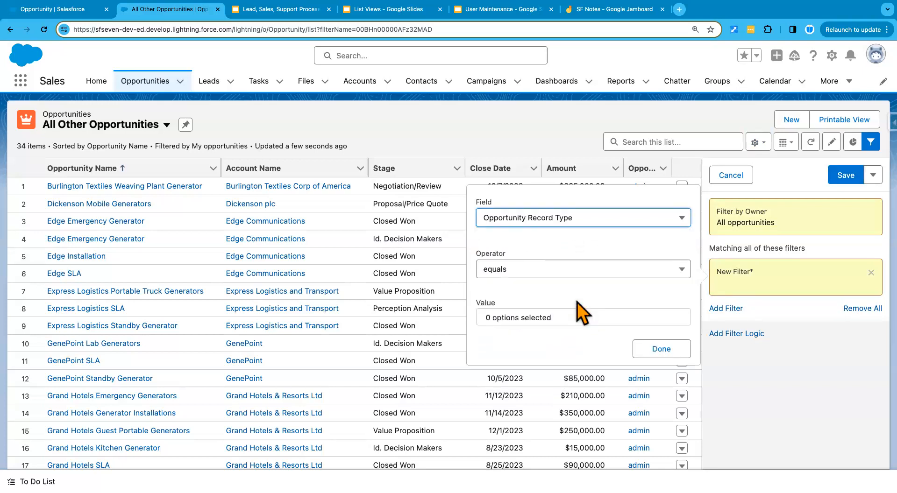
Set the record type filter to not equal to Hardware Opportunity and Software Opportunity, save the list view and close the filters
{"action": "left_click", "coordinate": [566, 273]}
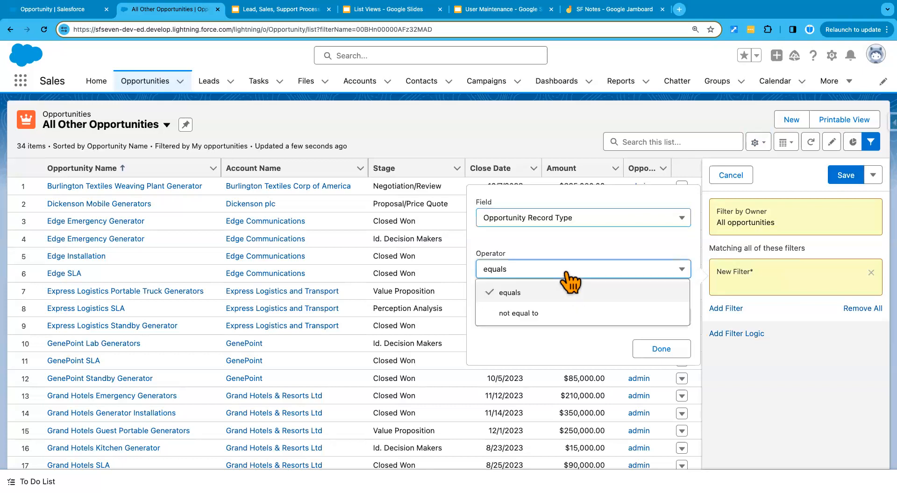
{"action": "left_click", "coordinate": [556, 314]}
{"action": "left_click", "coordinate": [553, 320]}
{"action": "left_click", "coordinate": [556, 330]}
{"action": "left_click", "coordinate": [563, 350]}
{"action": "left_click", "coordinate": [560, 314]}
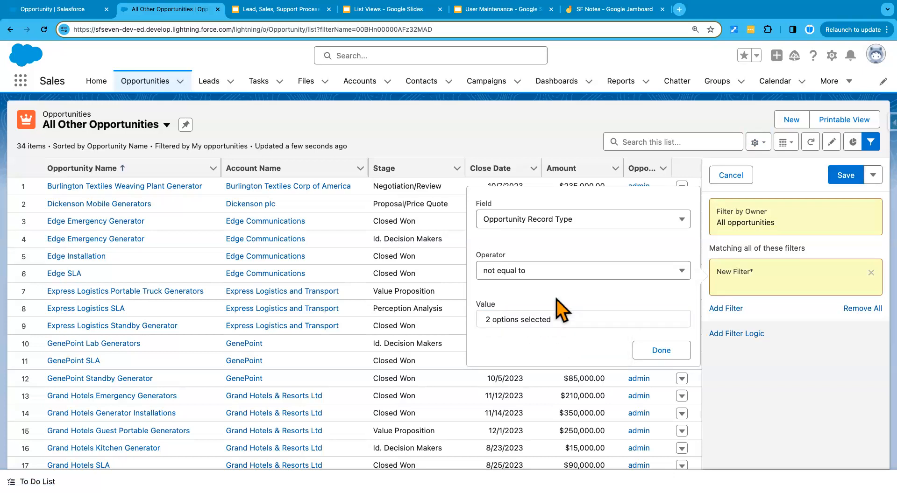
{"action": "left_click", "coordinate": [674, 354]}
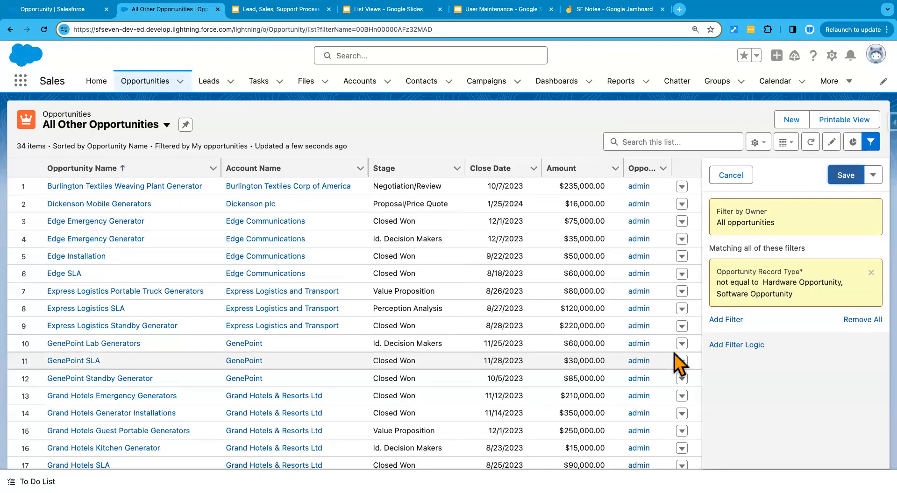
{"action": "left_click", "coordinate": [844, 176]}
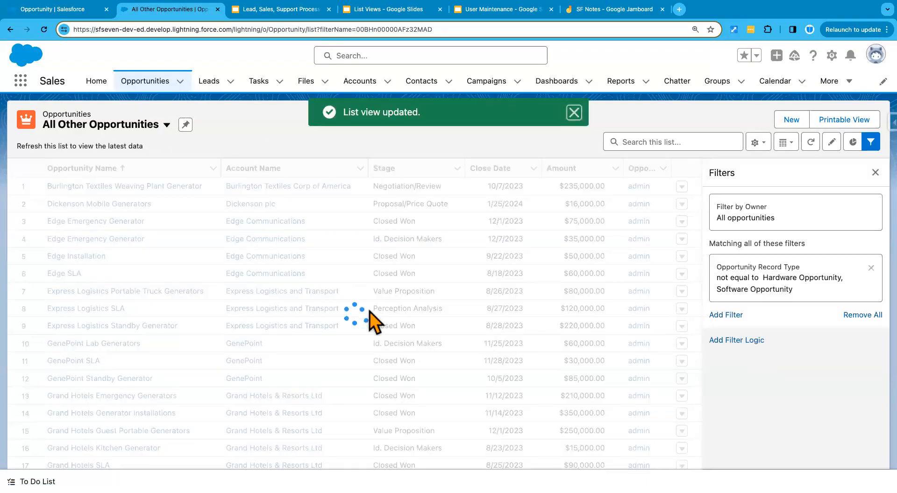
{"action": "left_click", "coordinate": [871, 142]}
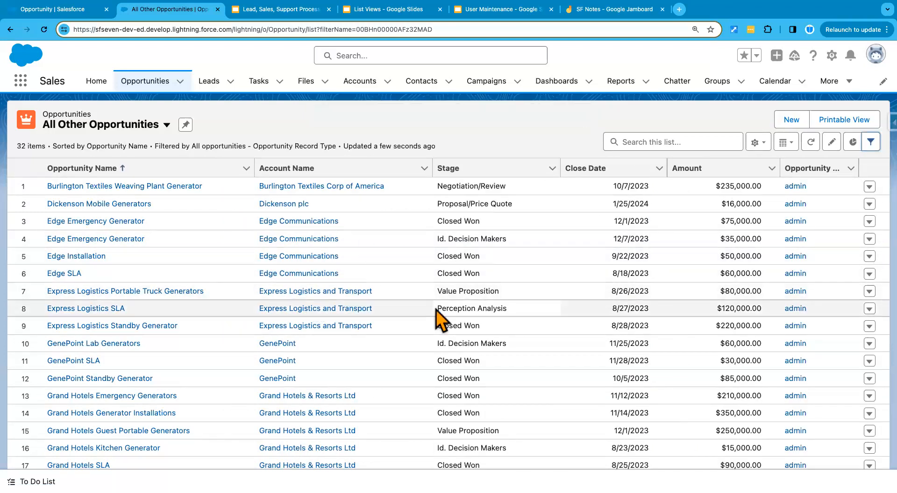
Look through the opportunities in the All Other Opportunities list and display its Pipeline By Stage chart
{"action": "scroll", "coordinate": [436, 310], "scroll_direction": "down", "scroll_amount": 10}
{"action": "scroll", "coordinate": [436, 315], "scroll_direction": "up", "scroll_amount": 10}
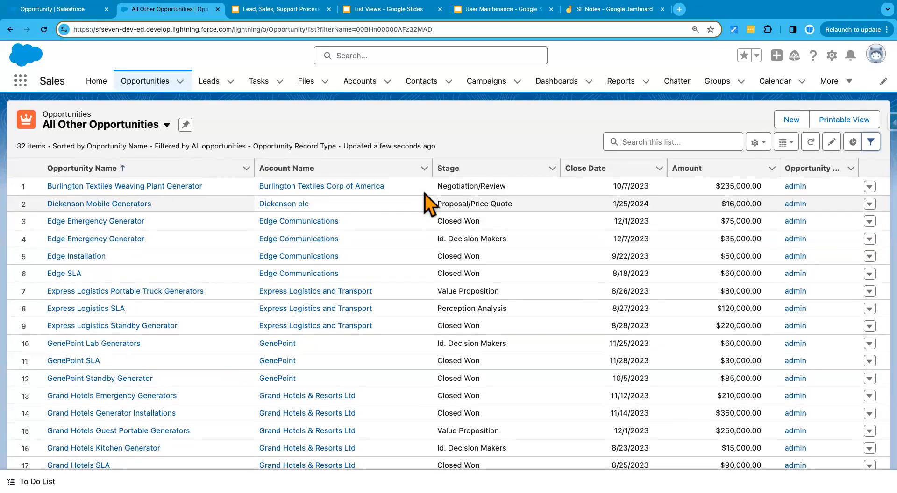
{"action": "scroll", "coordinate": [440, 281], "scroll_direction": "down", "scroll_amount": 8}
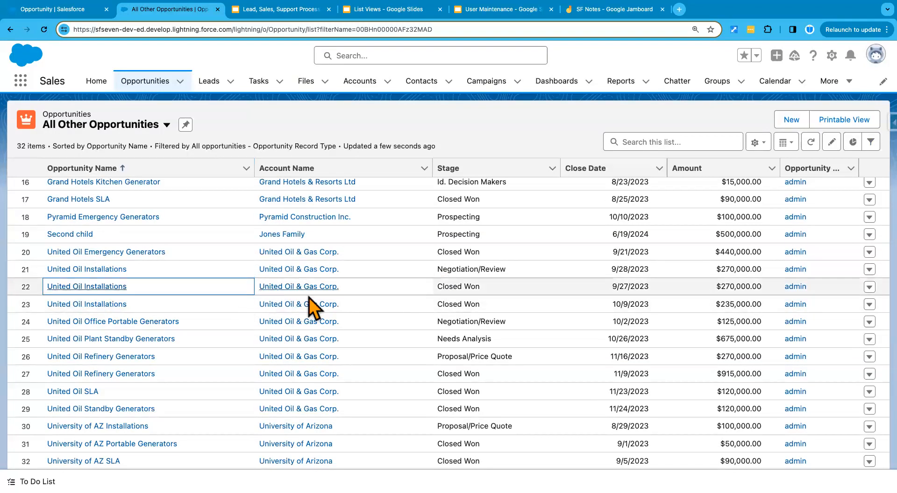
{"action": "scroll", "coordinate": [663, 240], "scroll_direction": "up", "scroll_amount": 8}
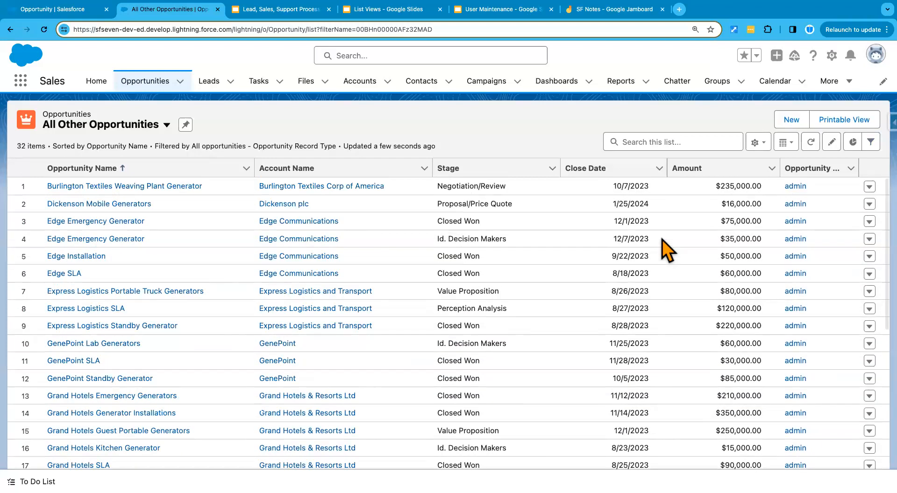
{"action": "left_click", "coordinate": [851, 148]}
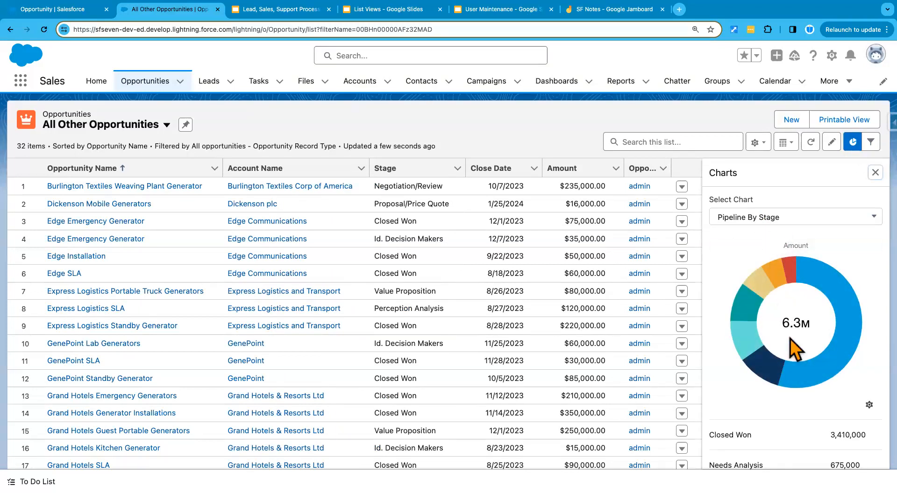
Examine the Pipeline By Stage donut chart and the opportunity amounts it lists for each stage
{"action": "mouse_move", "coordinate": [803, 385]}
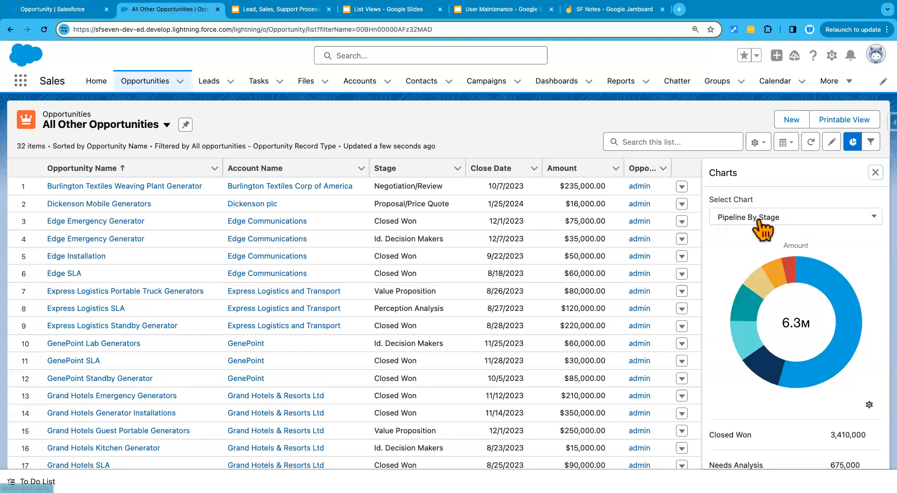
{"action": "scroll", "coordinate": [779, 355], "scroll_direction": "down", "scroll_amount": 3}
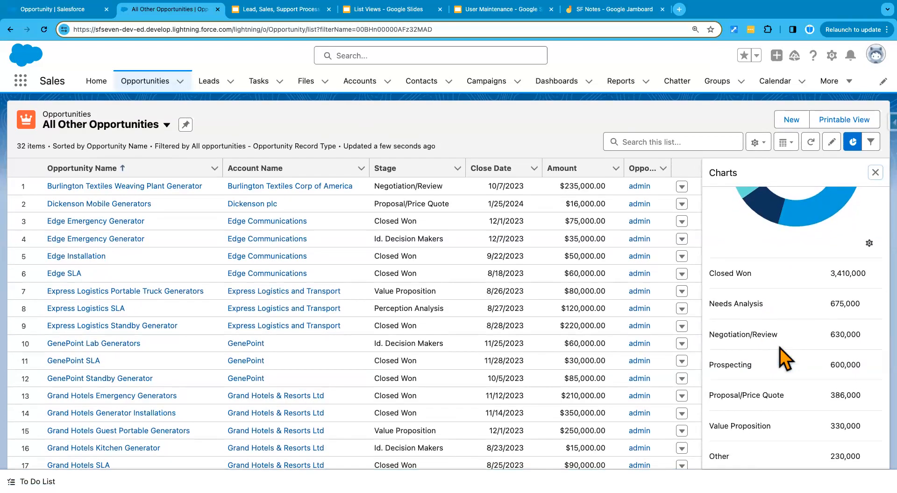
{"action": "scroll", "coordinate": [779, 348], "scroll_direction": "up", "scroll_amount": 3}
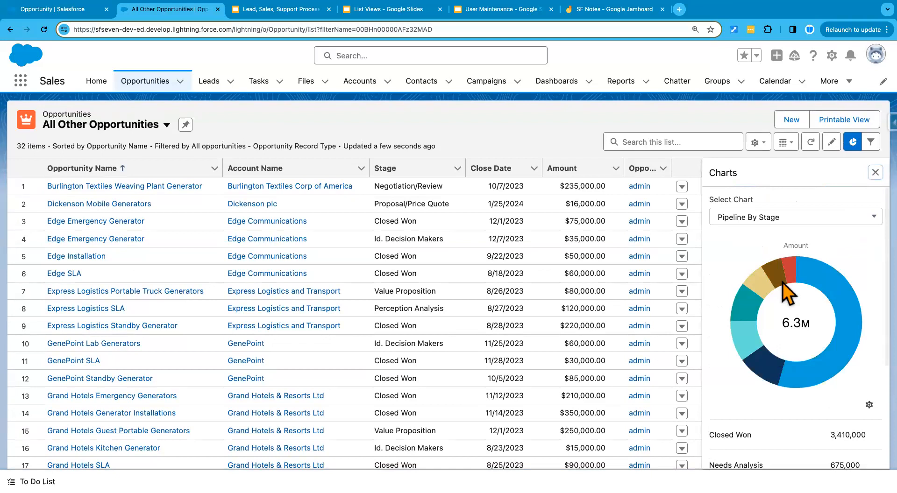
{"action": "scroll", "coordinate": [781, 376], "scroll_direction": "down", "scroll_amount": 2}
{"action": "scroll", "coordinate": [781, 376], "scroll_direction": "up", "scroll_amount": 2}
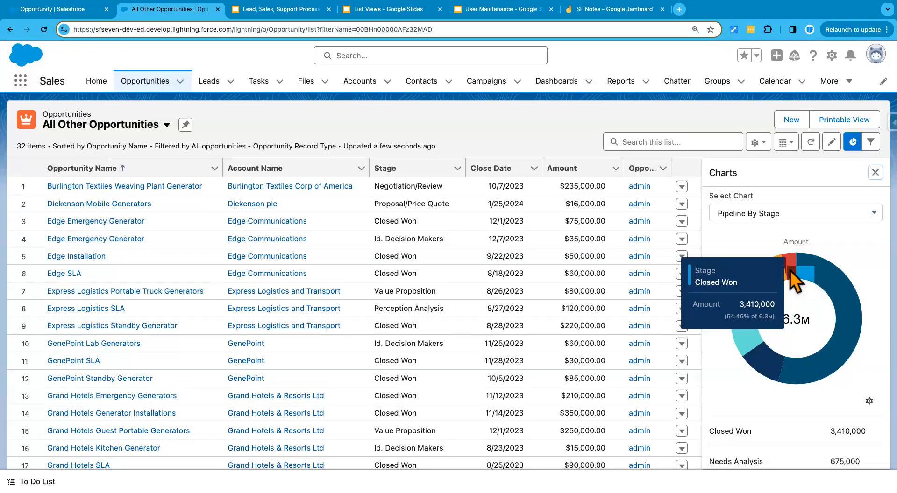
{"action": "mouse_move", "coordinate": [789, 266]}
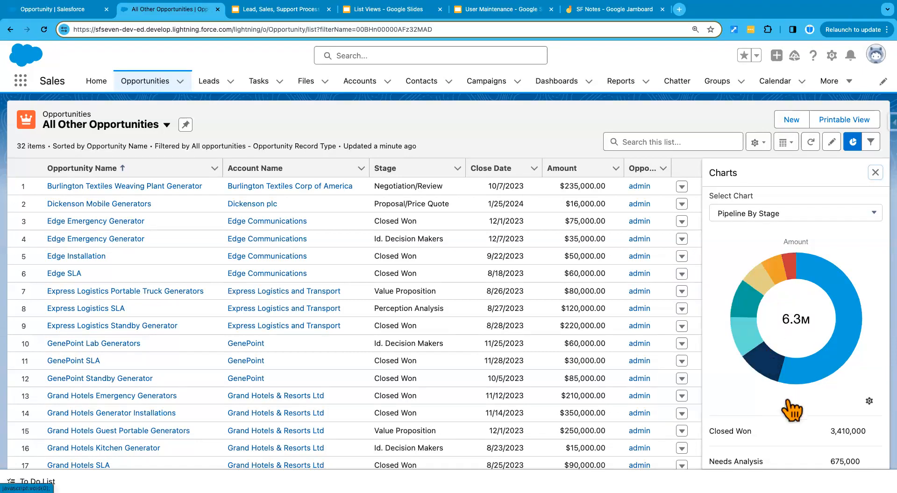
{"action": "scroll", "coordinate": [790, 404], "scroll_direction": "down", "scroll_amount": 3}
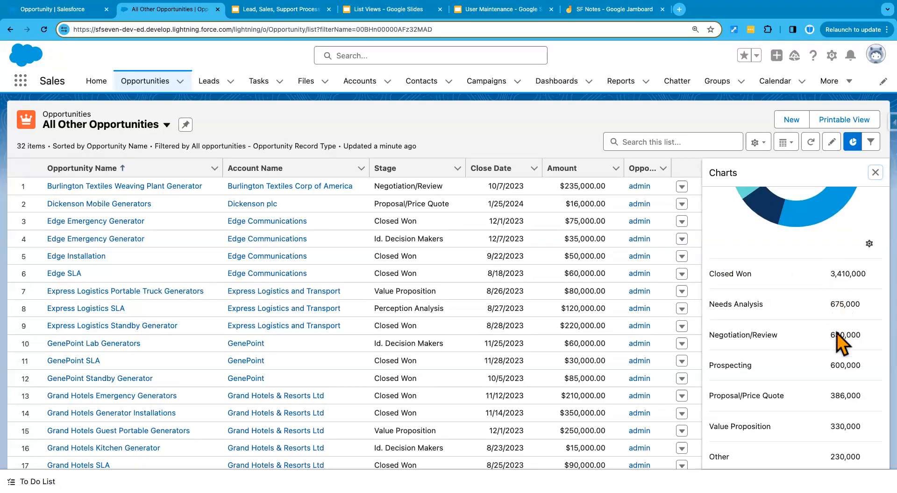
Display the Pipeline By Stage chart as a vertical bar chart
{"action": "left_click", "coordinate": [869, 244]}
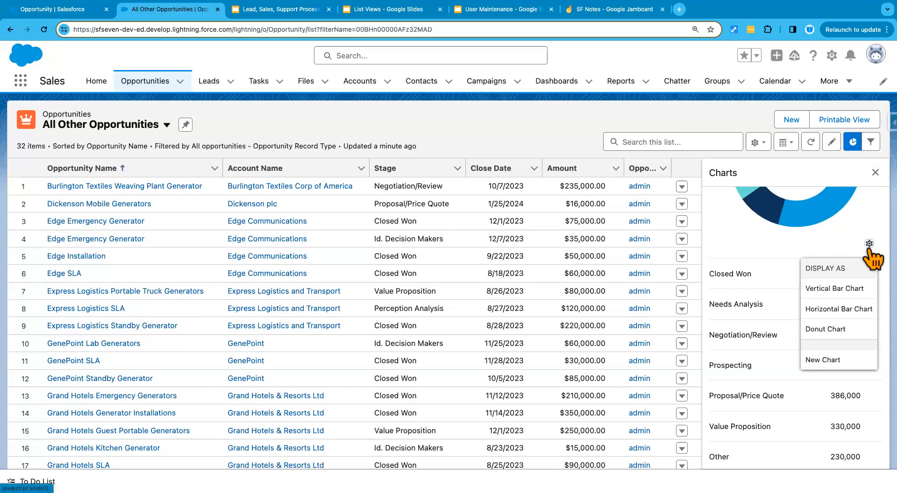
{"action": "scroll", "coordinate": [857, 254], "scroll_direction": "up", "scroll_amount": 3}
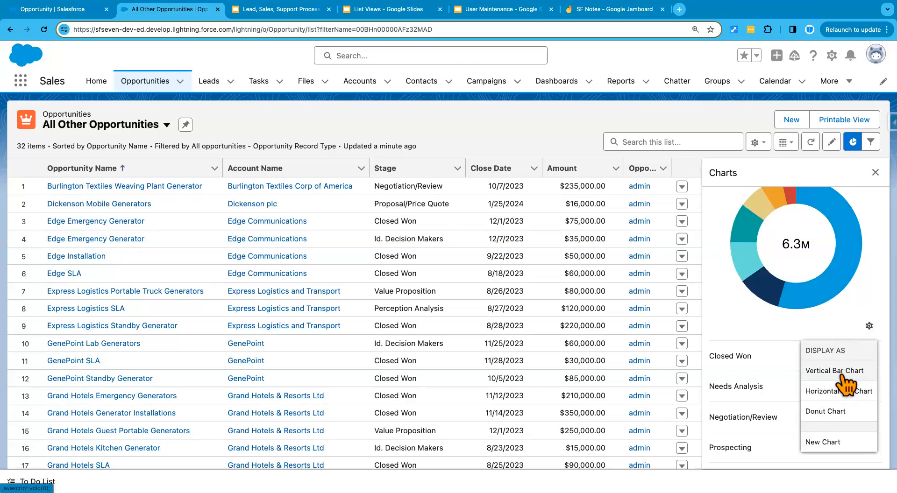
{"action": "left_click", "coordinate": [840, 373]}
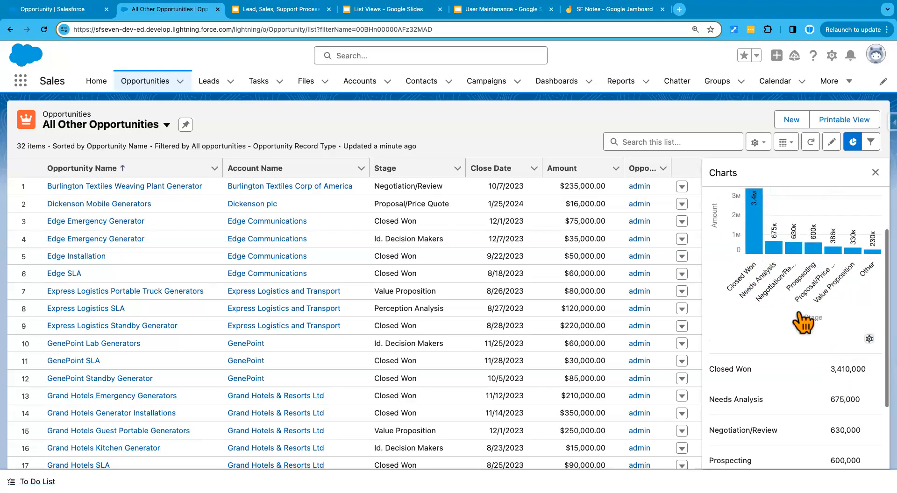
Switch the Pipeline By Stage chart back to a donut, ending on a horizontal bar chart
{"action": "left_click", "coordinate": [869, 373]}
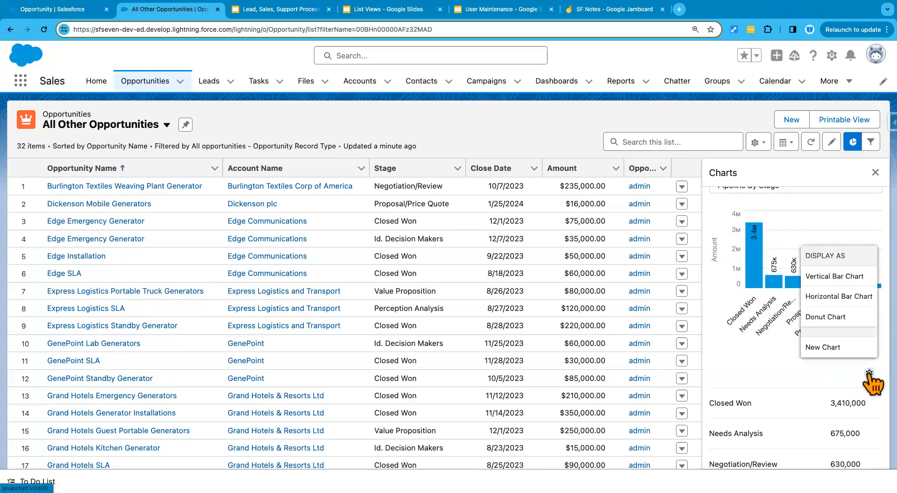
{"action": "left_click", "coordinate": [841, 322]}
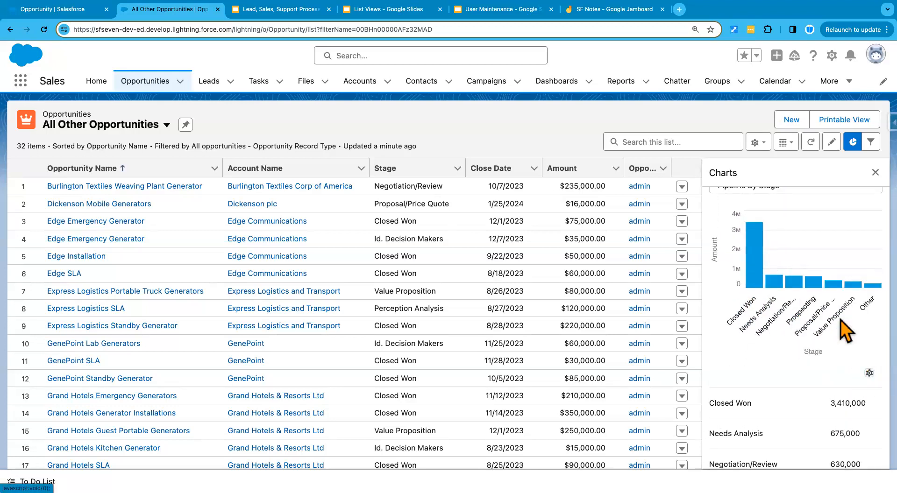
{"action": "left_click", "coordinate": [869, 373]}
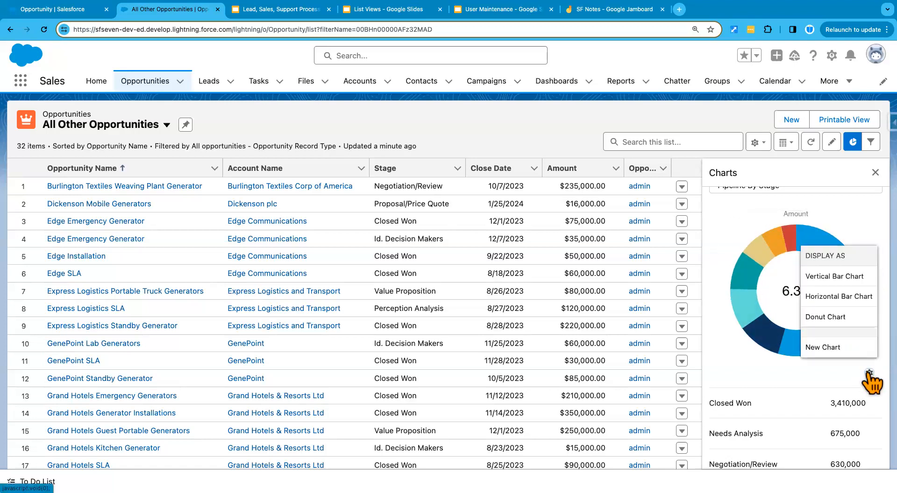
{"action": "left_click", "coordinate": [836, 306]}
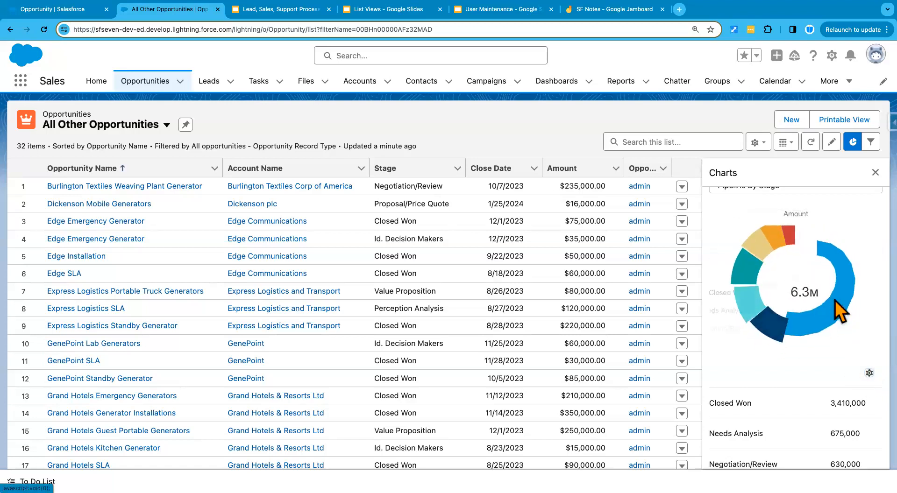
Review the chart type and aggregate field options for a new chart, cancel it and close the charts
{"action": "left_click", "coordinate": [868, 372]}
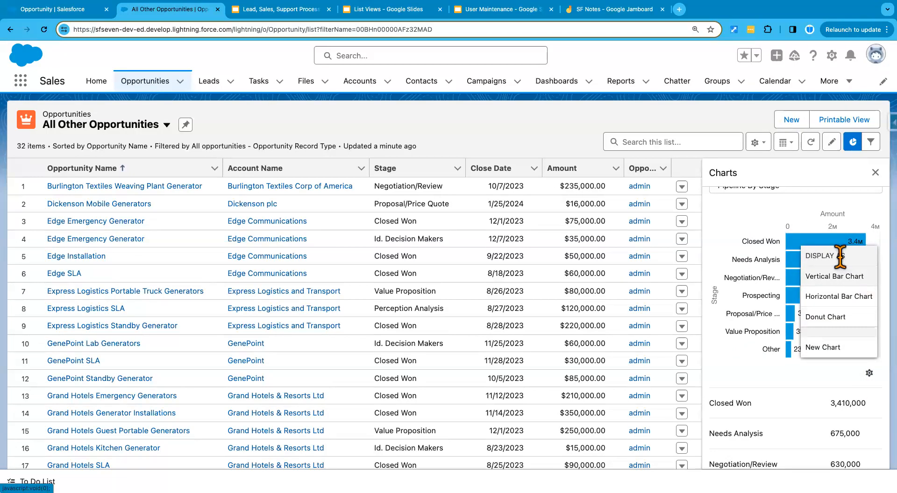
{"action": "left_click", "coordinate": [824, 348]}
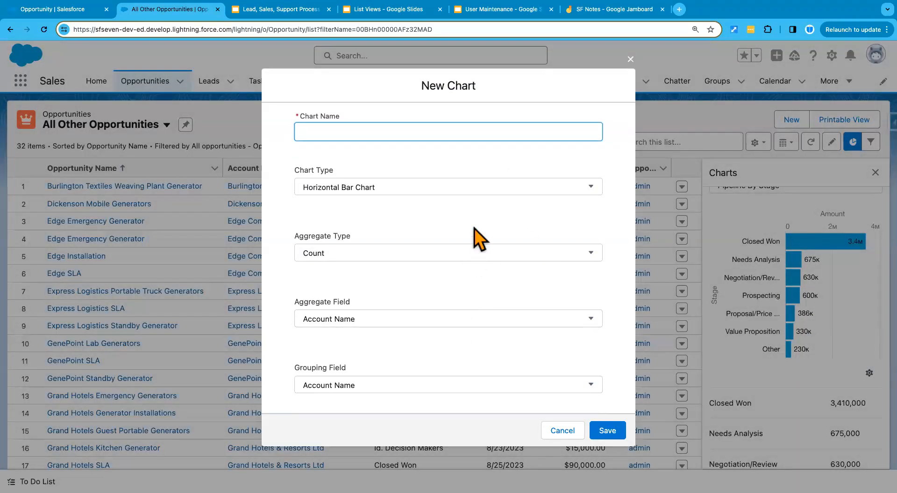
{"action": "left_click", "coordinate": [487, 188]}
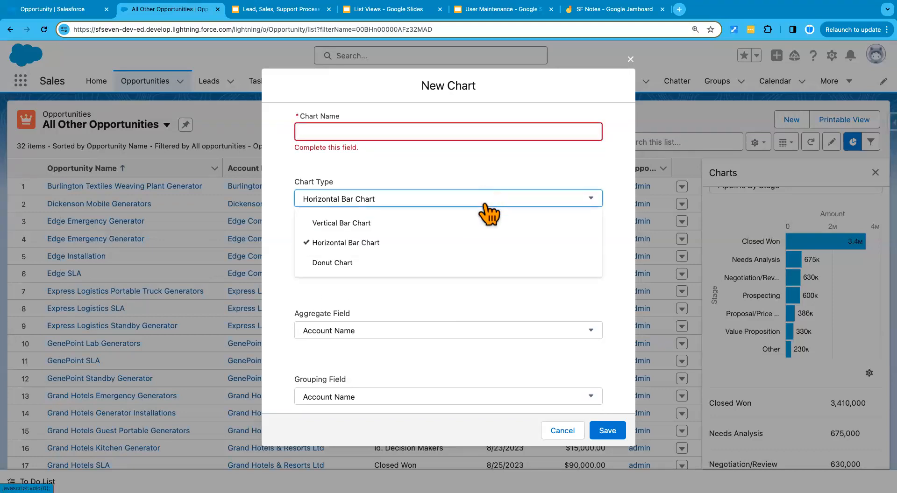
{"action": "left_click", "coordinate": [282, 308]}
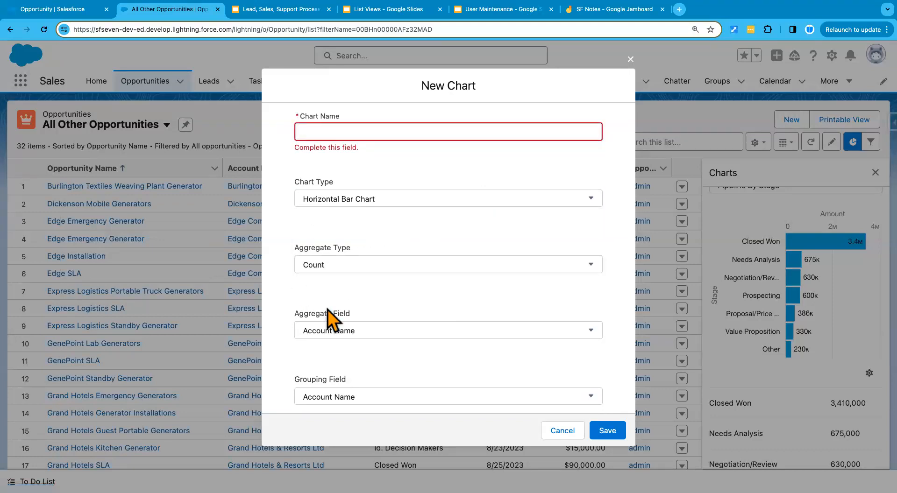
{"action": "scroll", "coordinate": [390, 343], "scroll_direction": "down", "scroll_amount": 1}
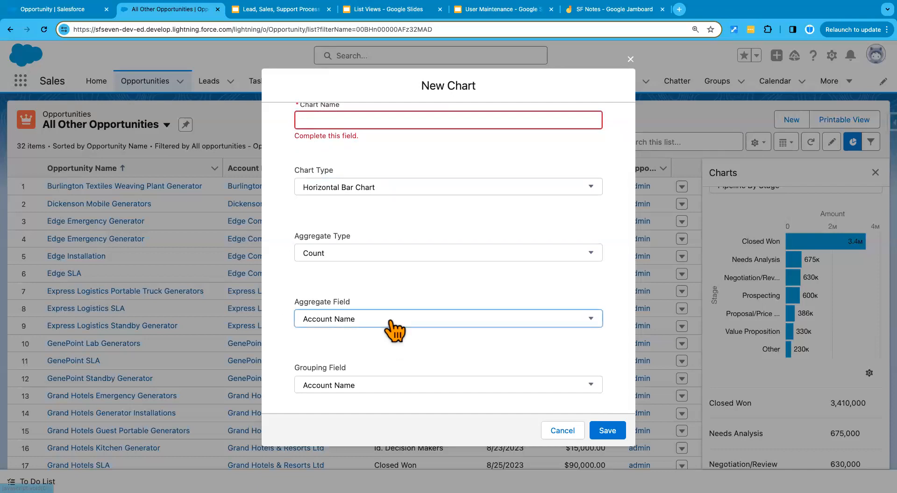
{"action": "left_click", "coordinate": [391, 323]}
{"action": "scroll", "coordinate": [364, 355], "scroll_direction": "down", "scroll_amount": 1}
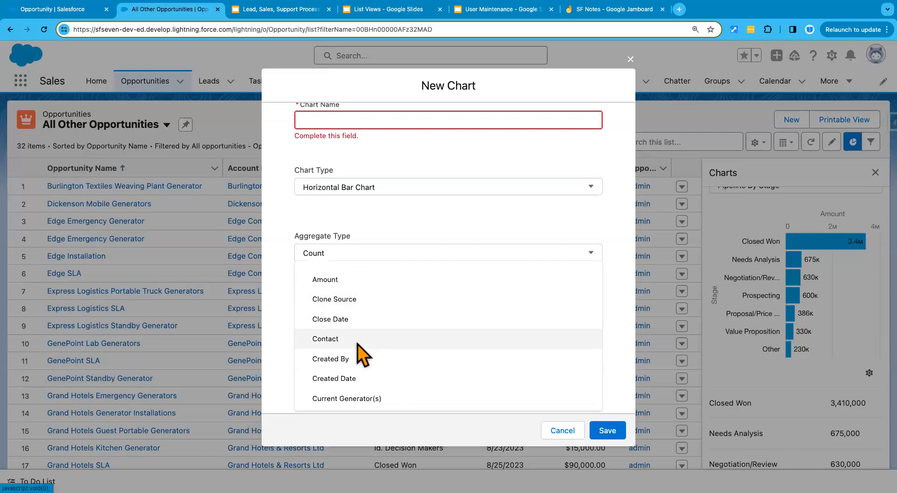
{"action": "left_click", "coordinate": [289, 349]}
{"action": "left_click", "coordinate": [558, 431]}
{"action": "left_click", "coordinate": [874, 172]}
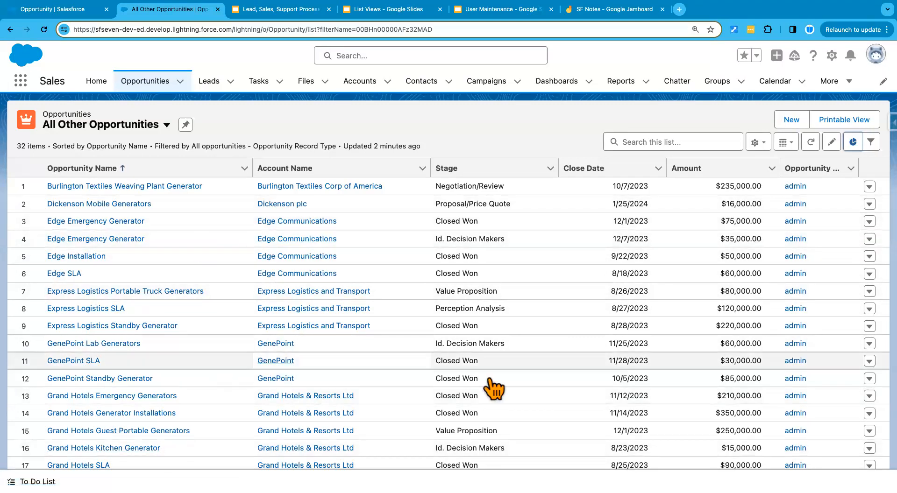
Open the printable view of the All Other Opportunities list and compare it with the regular list view
{"action": "left_click", "coordinate": [853, 124]}
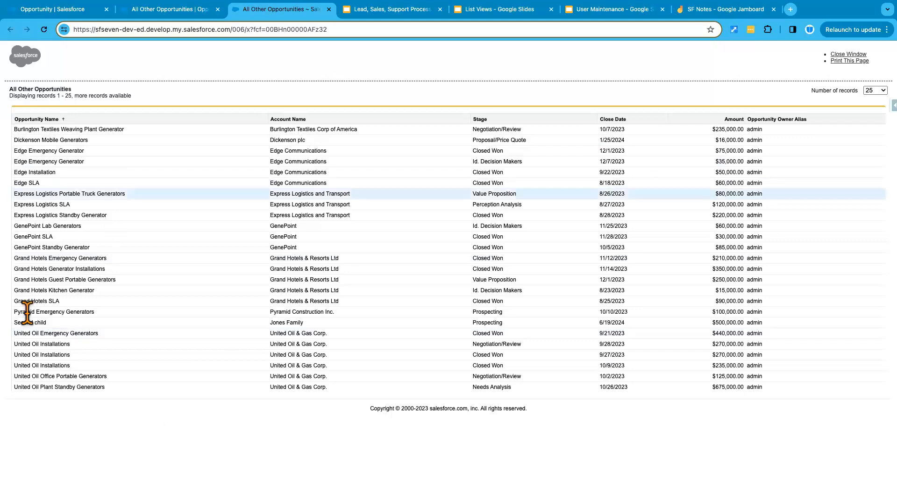
{"action": "left_click", "coordinate": [166, 18]}
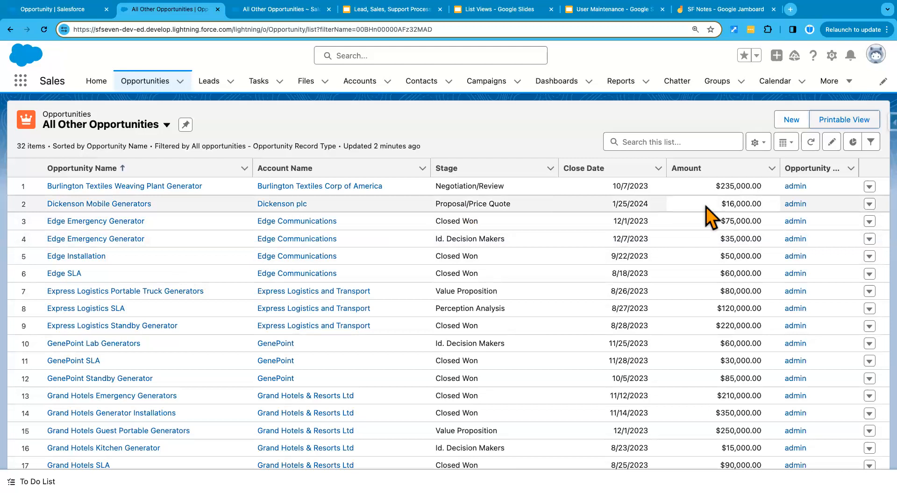
{"action": "left_click", "coordinate": [294, 11]}
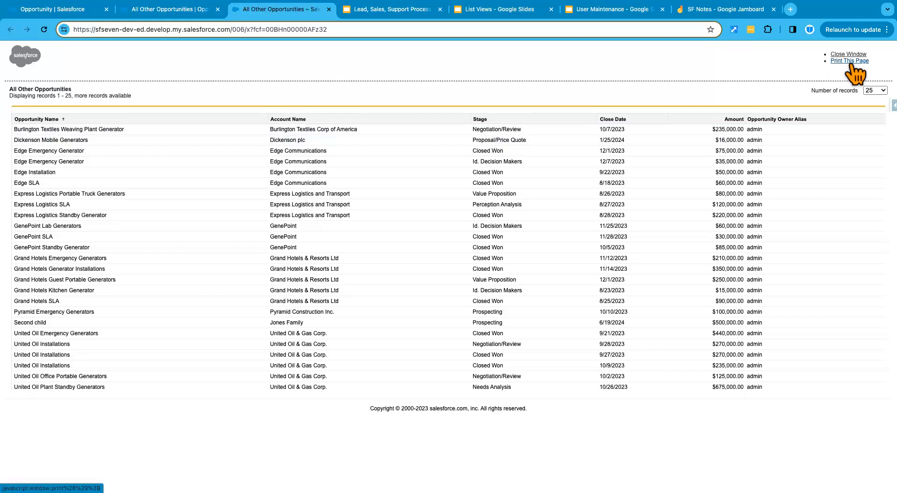
Set the printable view's number of records to 1000 and look through the full list of opportunities
{"action": "left_click", "coordinate": [874, 91]}
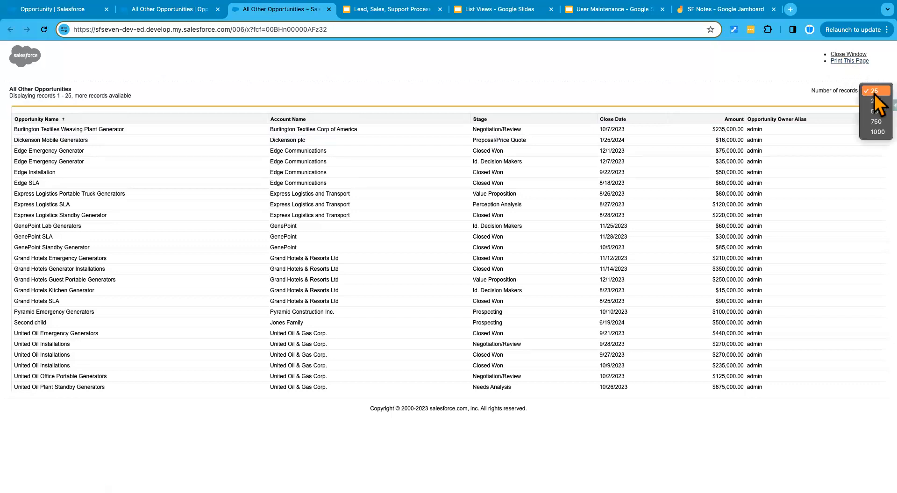
{"action": "left_click", "coordinate": [872, 126]}
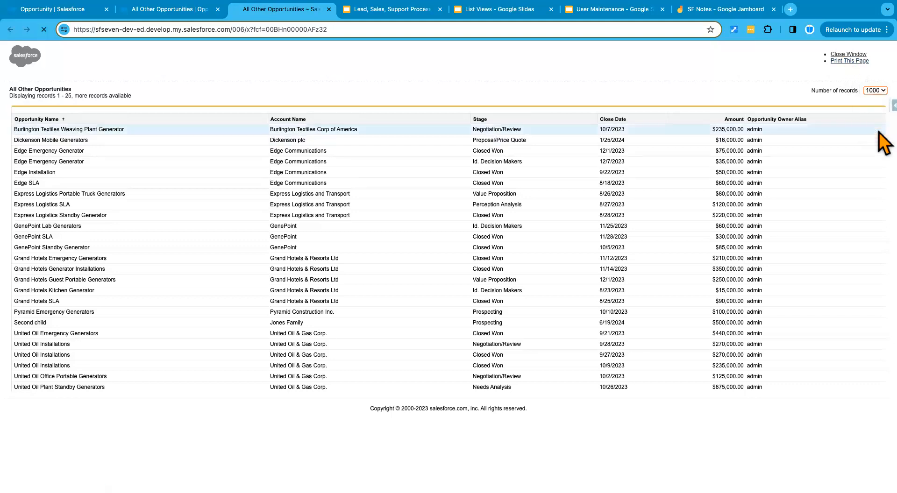
{"action": "left_click", "coordinate": [878, 93]}
{"action": "left_click", "coordinate": [771, 93]}
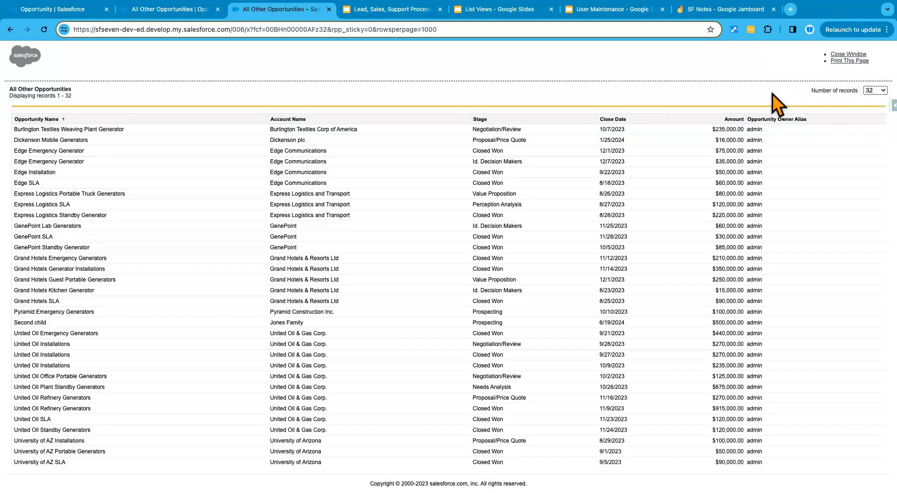
{"action": "scroll", "coordinate": [530, 380], "scroll_direction": "up", "scroll_amount": 1}
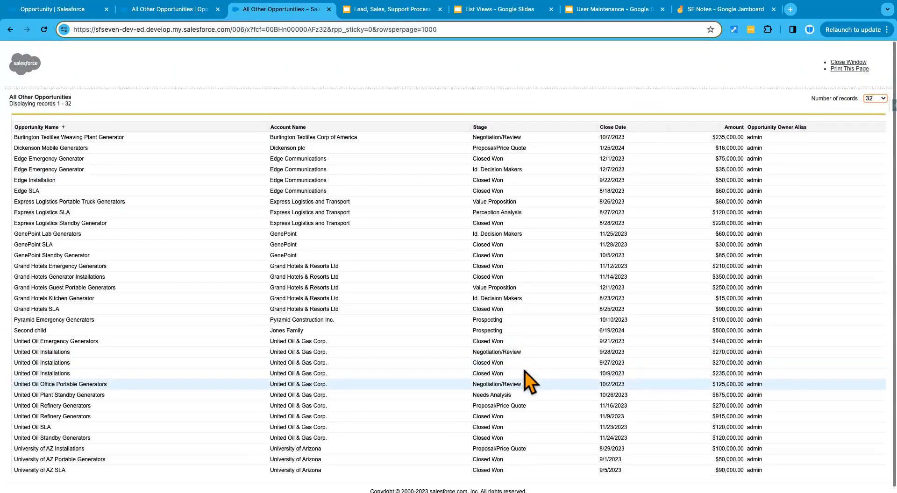
{"action": "scroll", "coordinate": [525, 371], "scroll_direction": "down", "scroll_amount": 1}
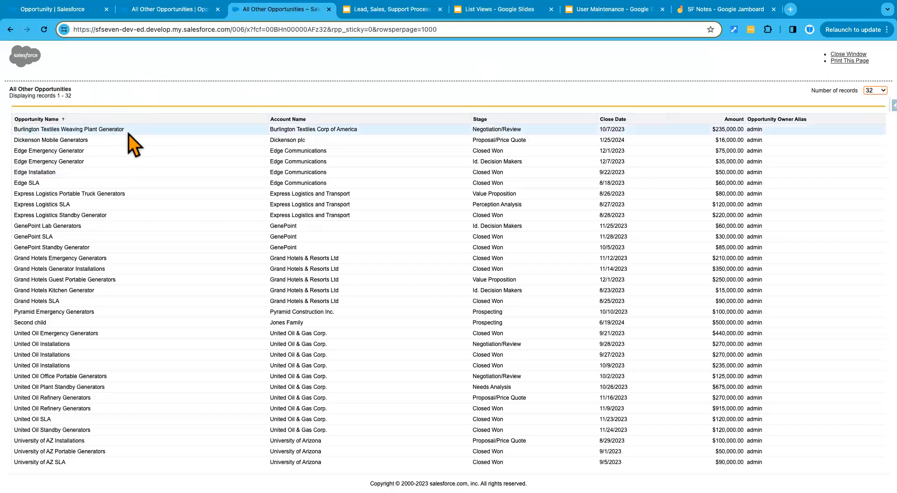
{"action": "scroll", "coordinate": [153, 243], "scroll_direction": "down", "scroll_amount": 1}
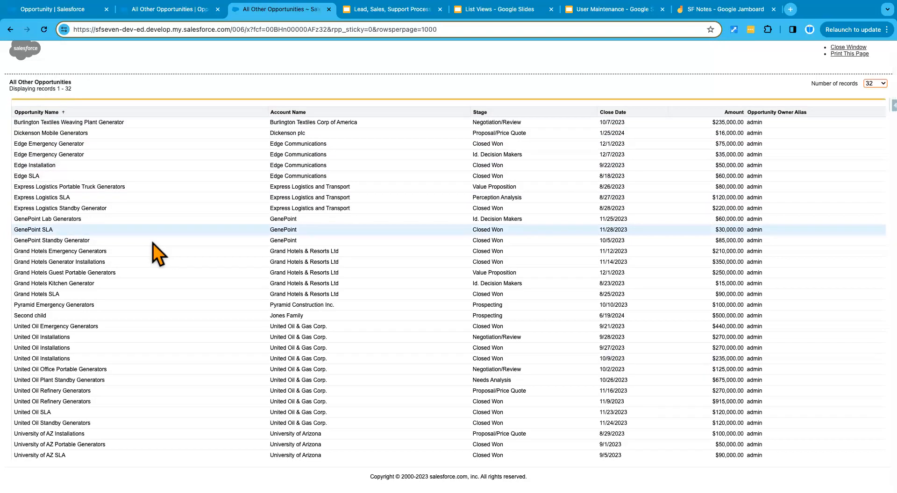
{"action": "scroll", "coordinate": [152, 242], "scroll_direction": "up", "scroll_amount": 1}
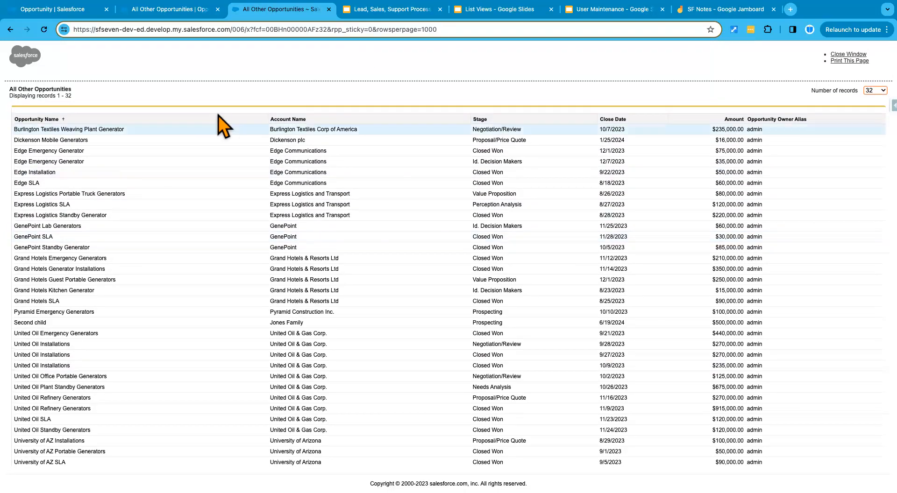
Switch to the List Views presentation in Google Slides and review the List View features on slides 5 and 6
{"action": "left_click", "coordinate": [382, 15]}
{"action": "left_click", "coordinate": [502, 14]}
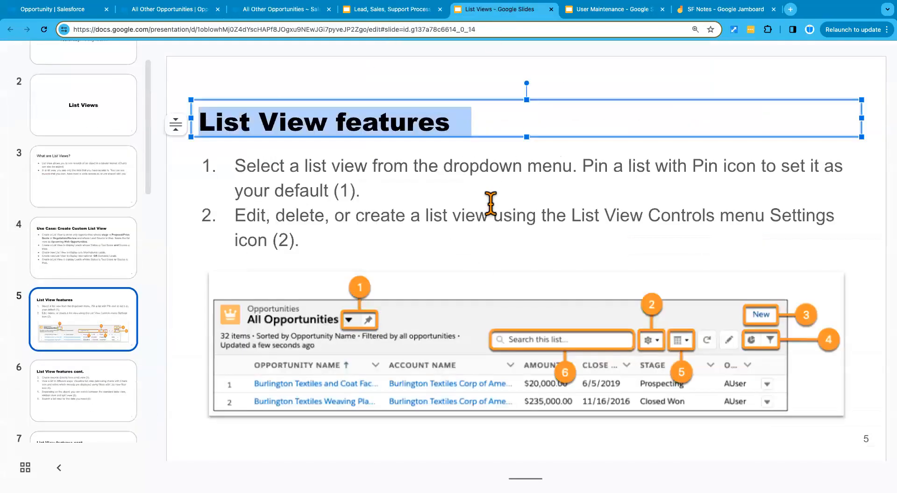
{"action": "left_click", "coordinate": [490, 332]}
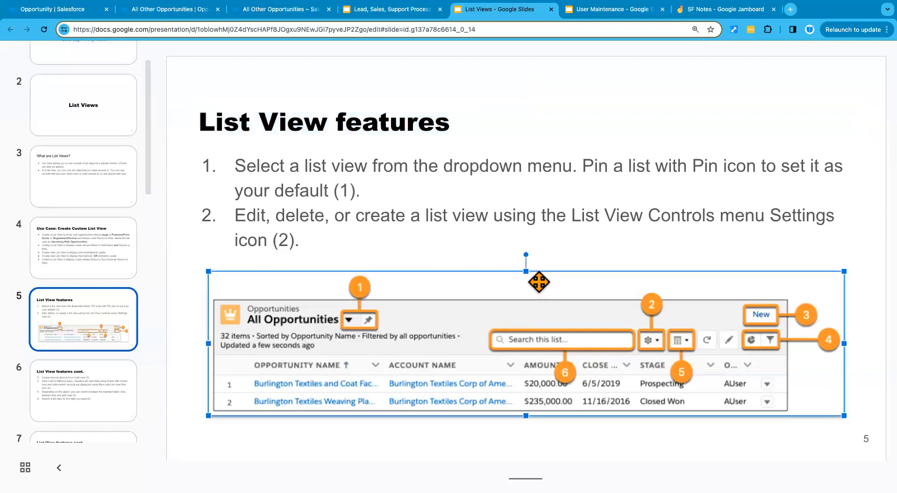
{"action": "left_click", "coordinate": [478, 448]}
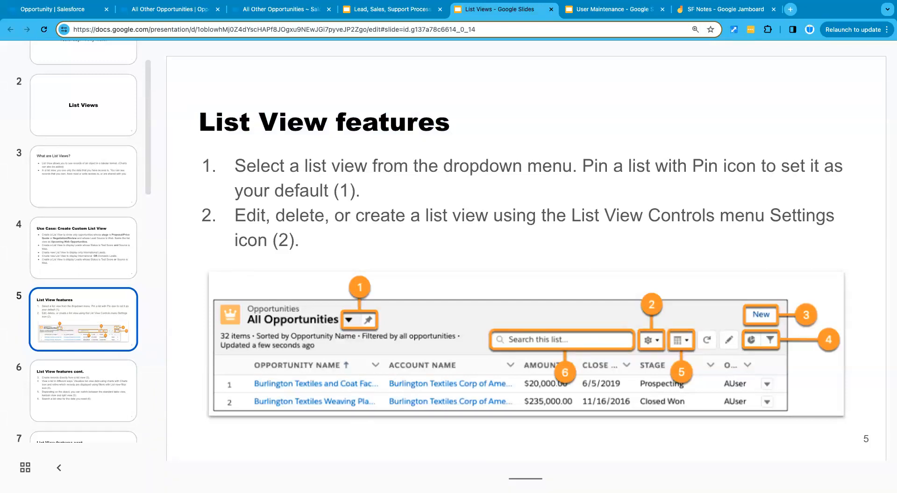
{"action": "left_click", "coordinate": [80, 384]}
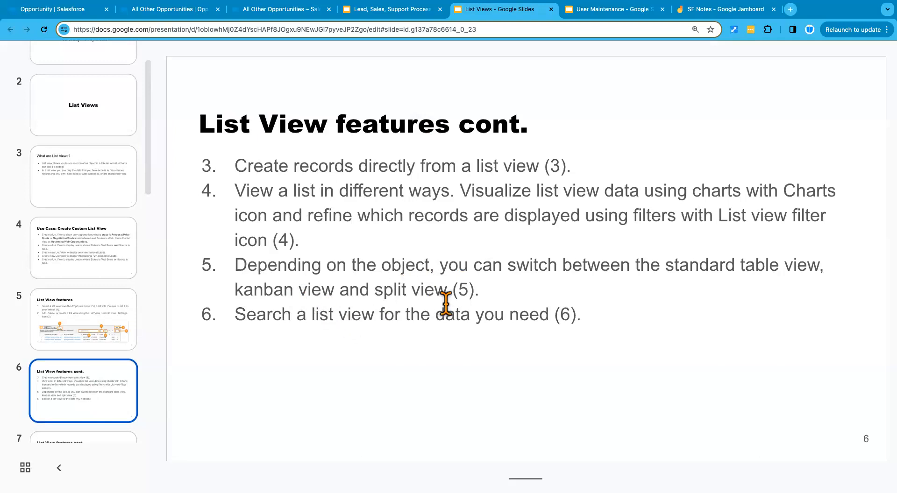
{"action": "scroll", "coordinate": [89, 348], "scroll_direction": "down", "scroll_amount": 2}
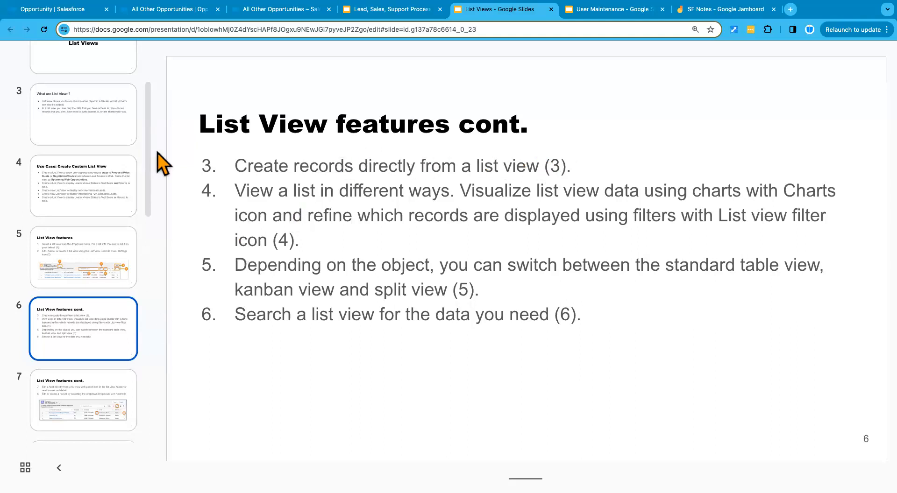
Switch to the All Other Opportunities list in Salesforce and review the row actions available for Burlington Textiles Weaving Plant Generator
{"action": "left_click", "coordinate": [144, 10]}
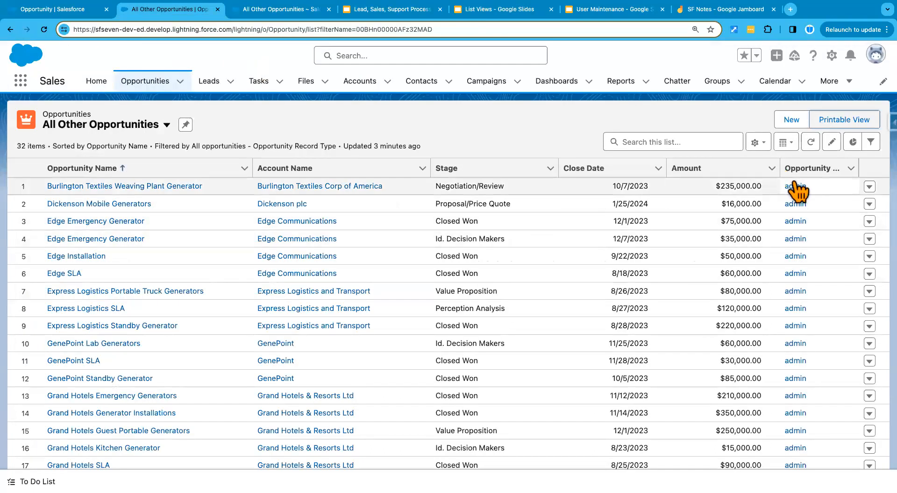
{"action": "left_click", "coordinate": [869, 186]}
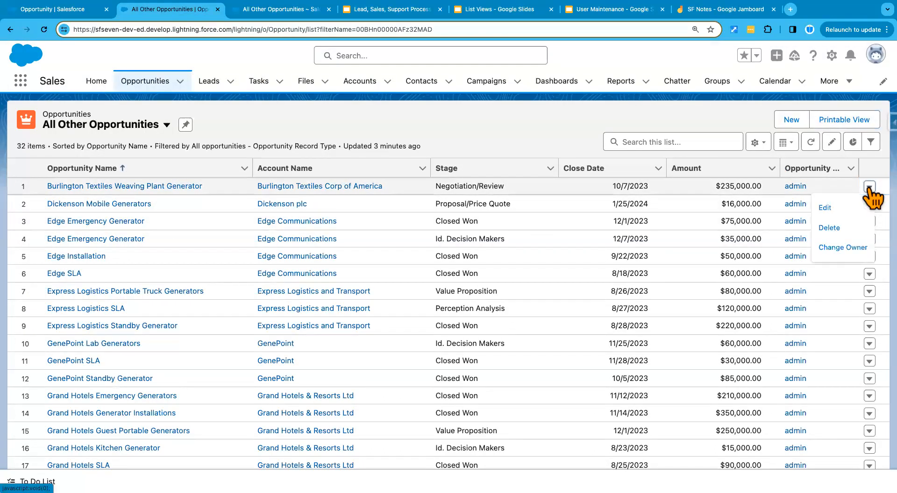
{"action": "left_click", "coordinate": [750, 121]}
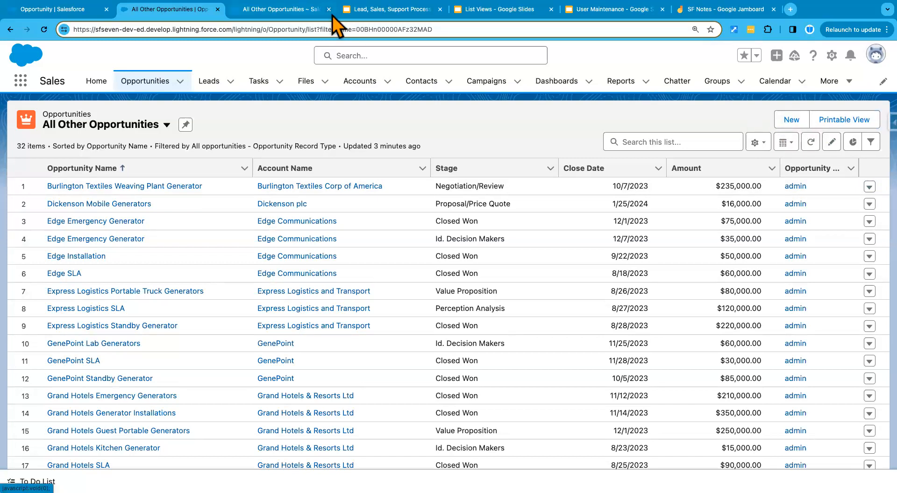
Return to the List Views presentation in Google Slides and review the List View features on slides 7 and 8
{"action": "left_click", "coordinate": [495, 9]}
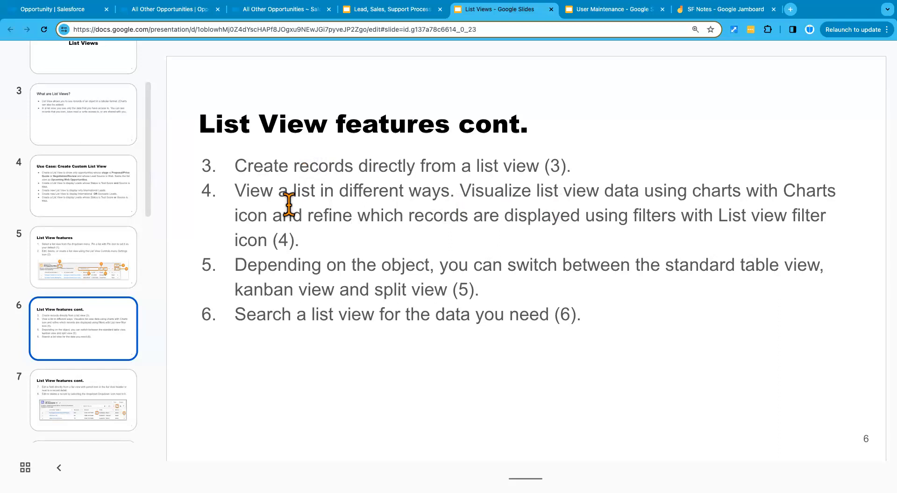
{"action": "left_click", "coordinate": [105, 397]}
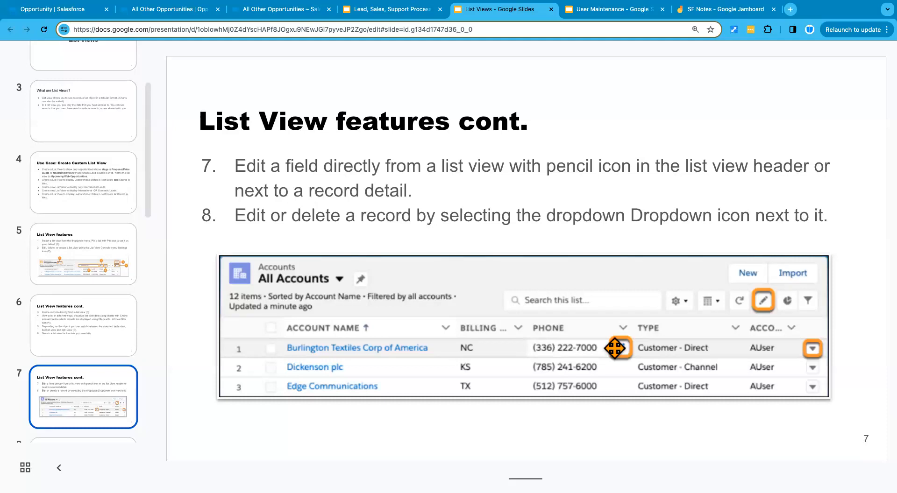
{"action": "scroll", "coordinate": [59, 337], "scroll_direction": "down", "scroll_amount": 3}
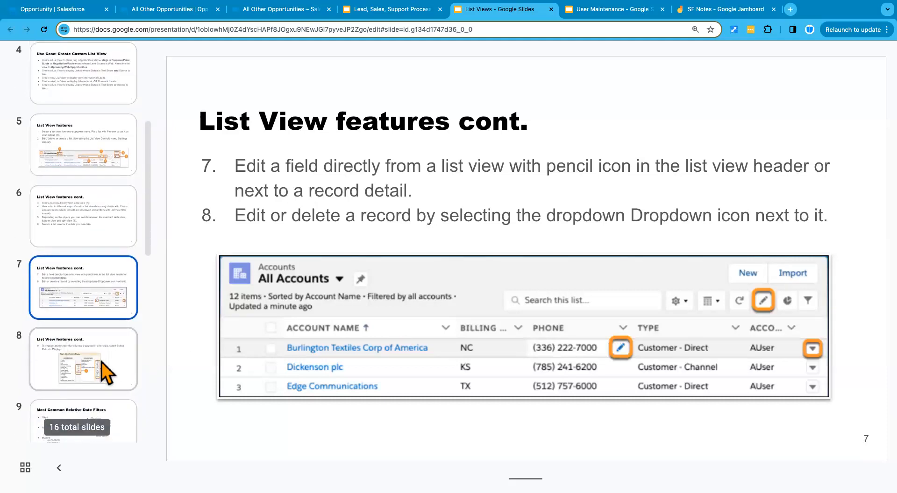
{"action": "left_click", "coordinate": [99, 363]}
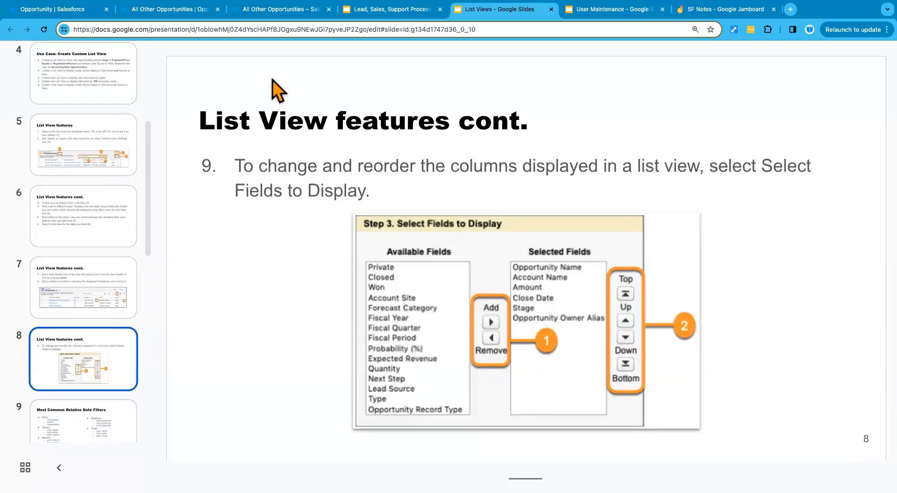
Close the printable view of the opportunities and return to the All Other Opportunities list in Salesforce
{"action": "left_click", "coordinate": [272, 10]}
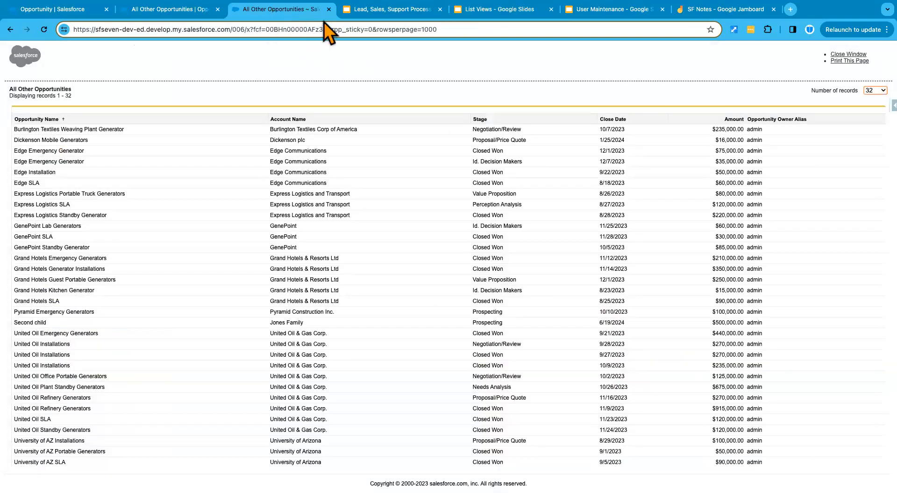
{"action": "left_click", "coordinate": [329, 9]}
{"action": "left_click", "coordinate": [185, 9]}
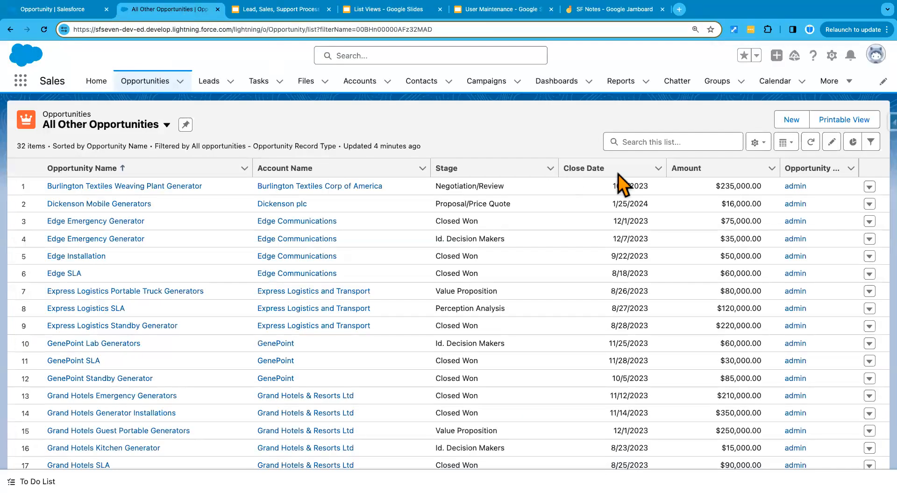
Review the available and visible fields under Select Fields to Display for the All Other Opportunities list, then cancel without changes
{"action": "left_click", "coordinate": [757, 142]}
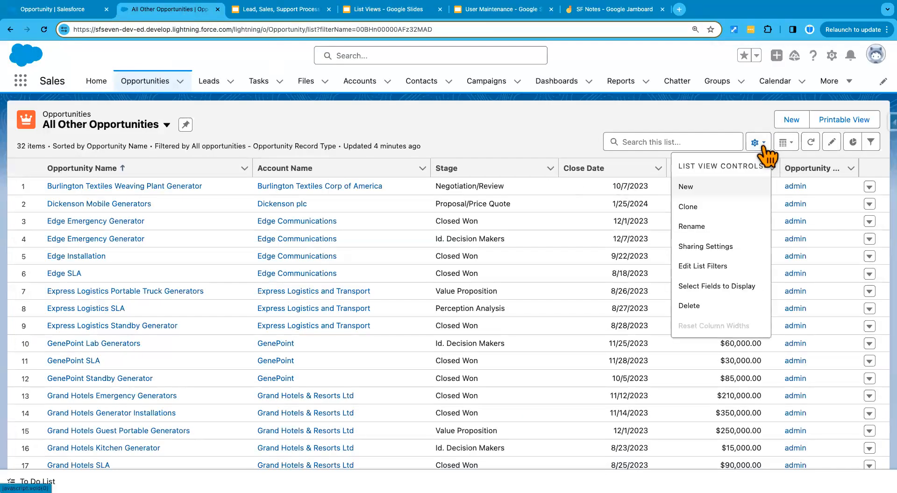
{"action": "left_click", "coordinate": [729, 286]}
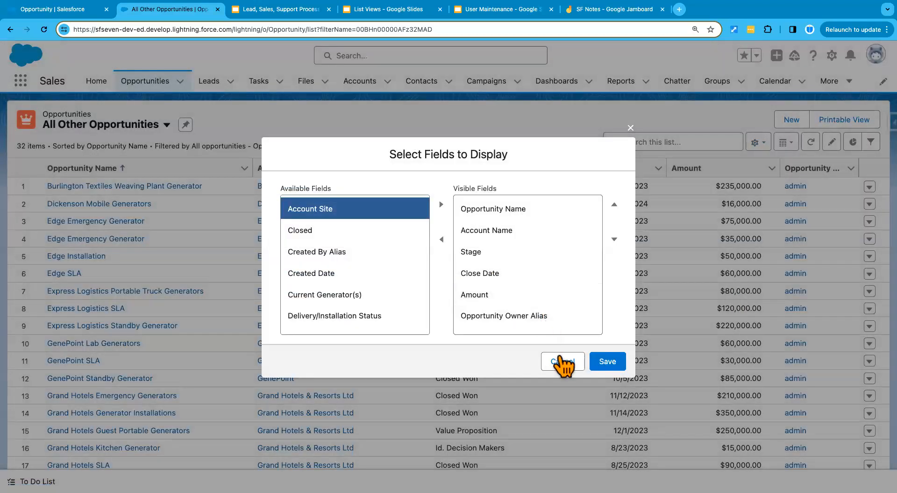
{"action": "left_click", "coordinate": [565, 364]}
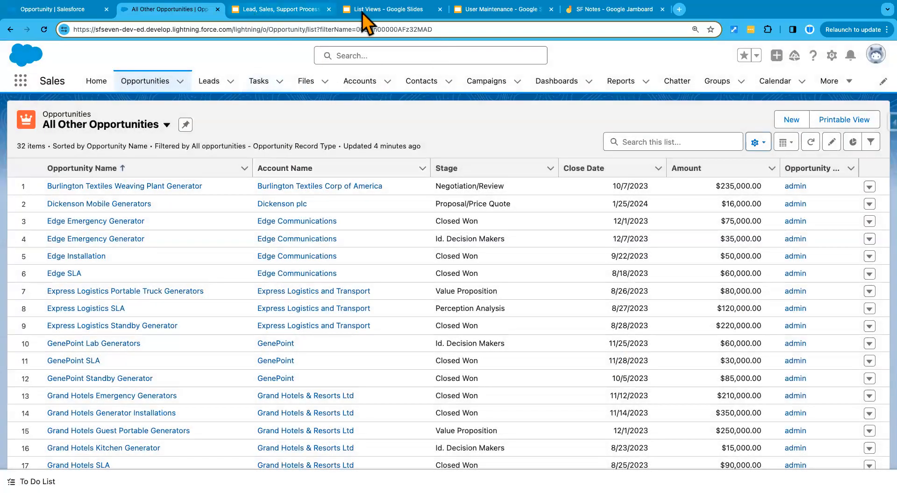
Switch back to the List Views presentation in Google Slides and browse the slides that follow slide 8
{"action": "left_click", "coordinate": [399, 10]}
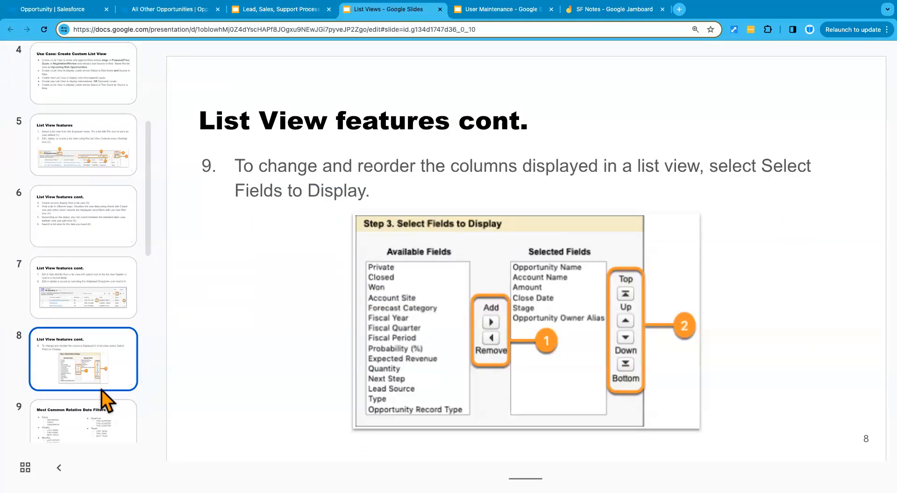
{"action": "scroll", "coordinate": [105, 400], "scroll_direction": "down", "scroll_amount": 2}
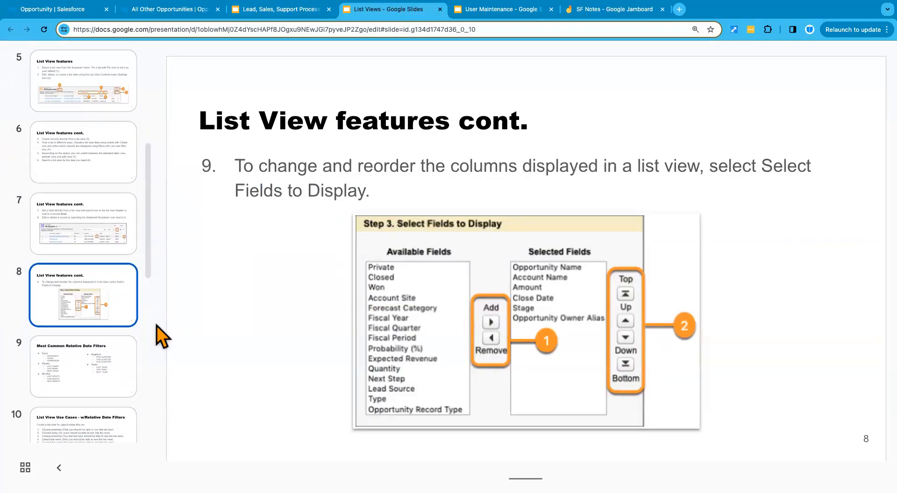